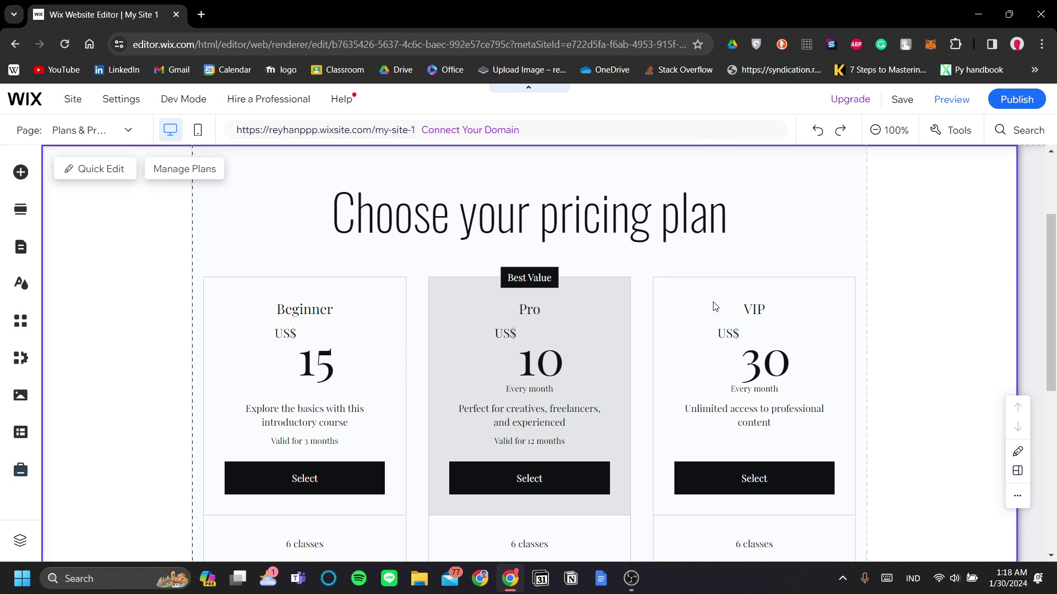
Search the App Market for 'wix pricing plan' and open the Wix Pricing Plans app page.
scroll(710, 322, up, 3)
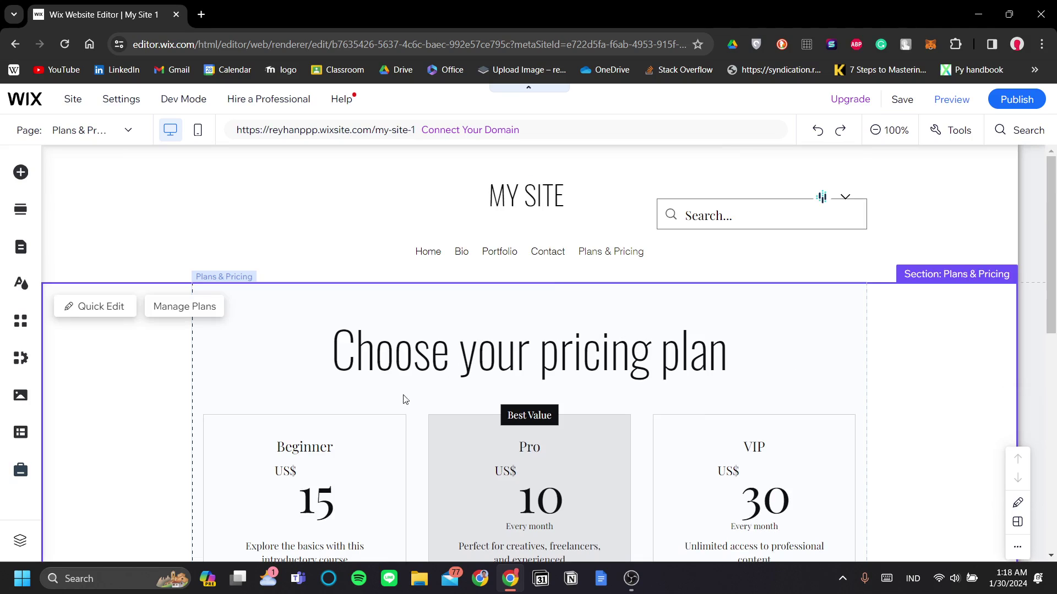
click(21, 321)
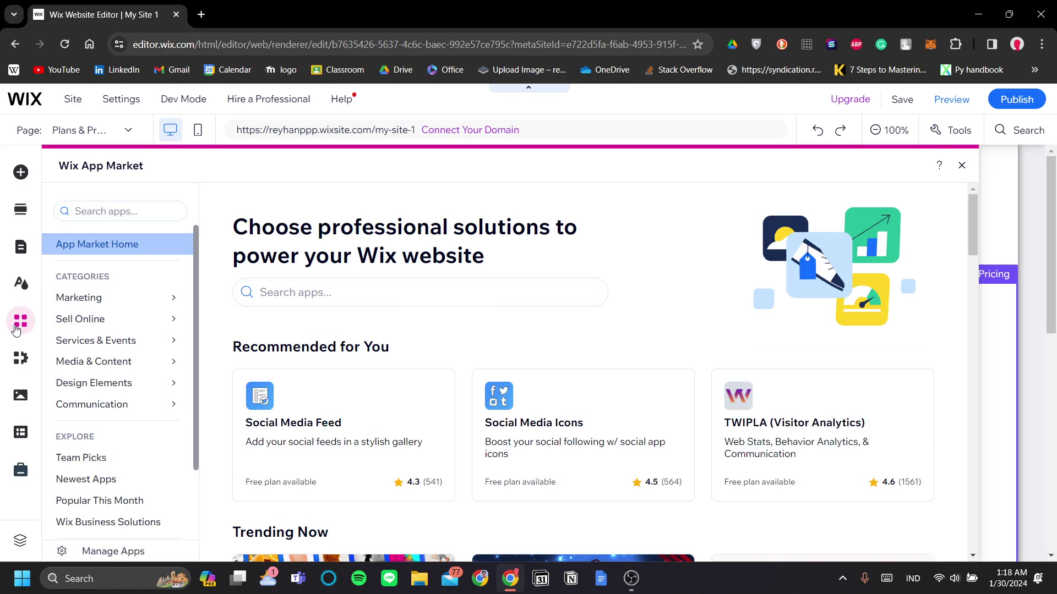
click(110, 213)
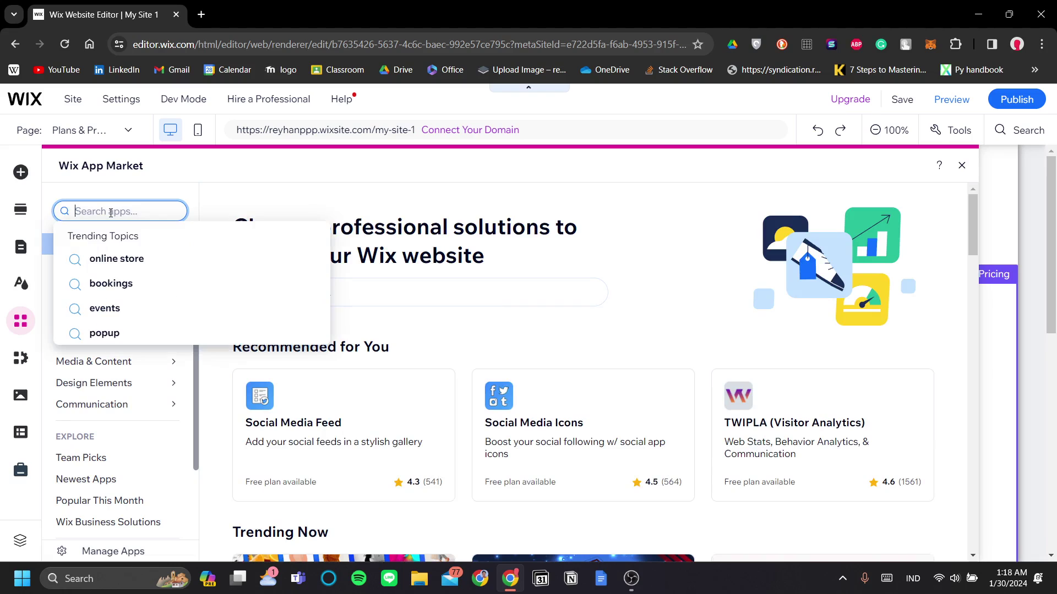
text(wix pricing plan)
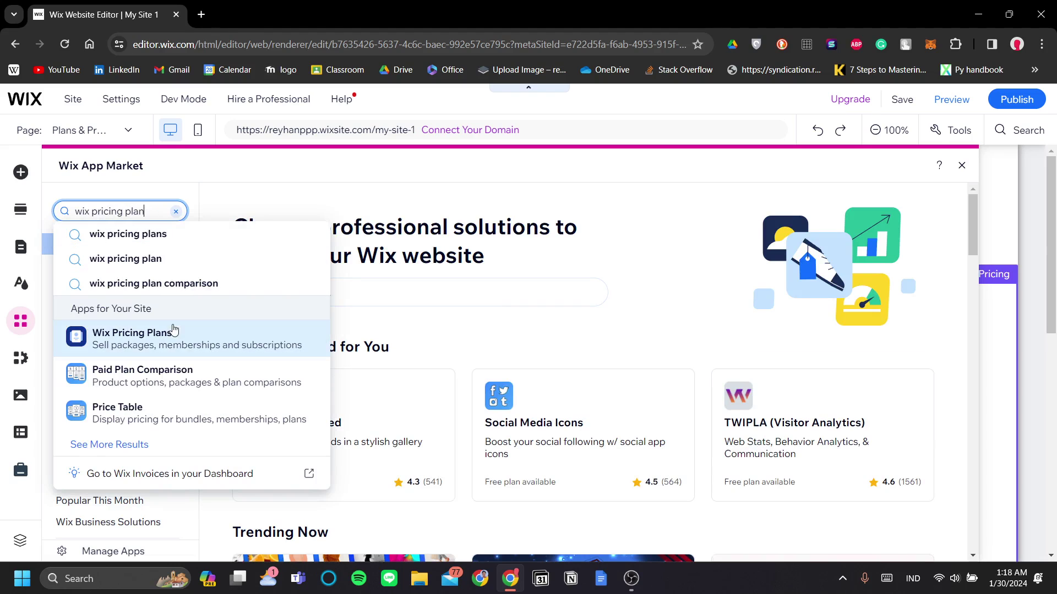
click(174, 333)
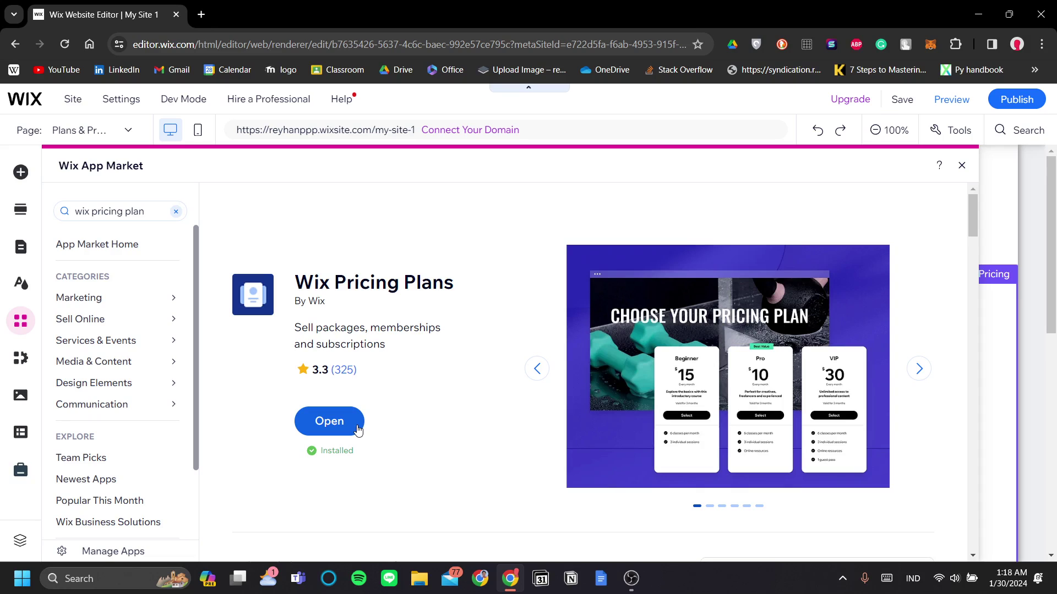
Browse the Wix Pricing Plans app's feature previews, then close the App Market.
scroll(360, 427, down, 1)
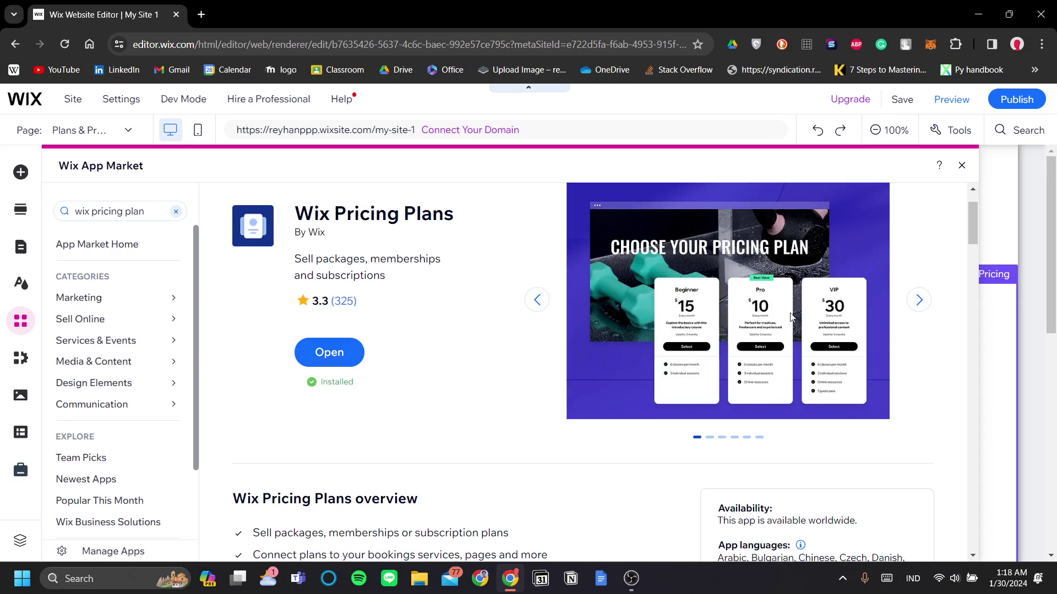
click(918, 299)
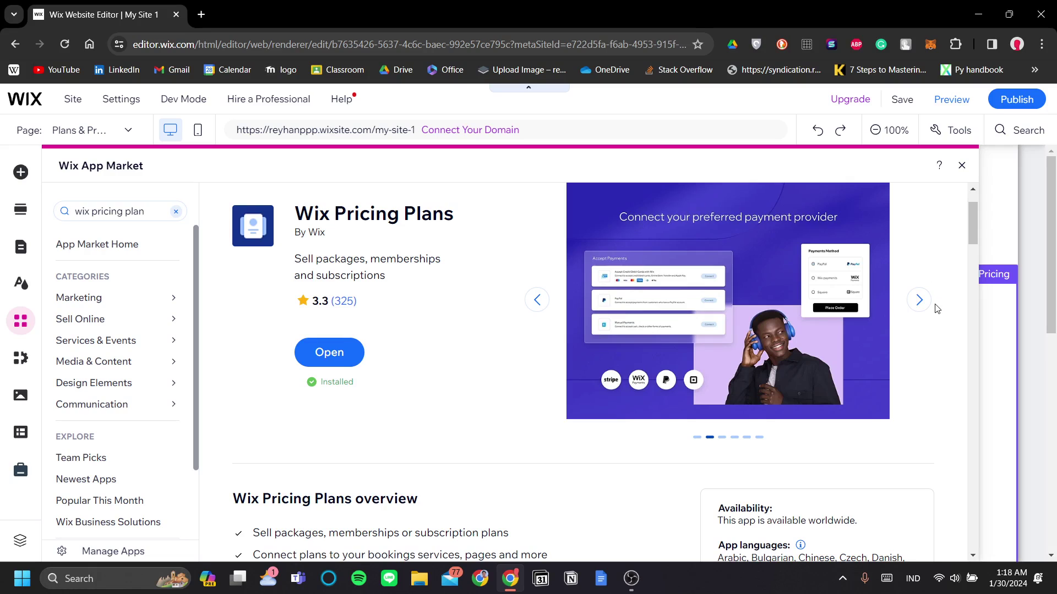
click(920, 301)
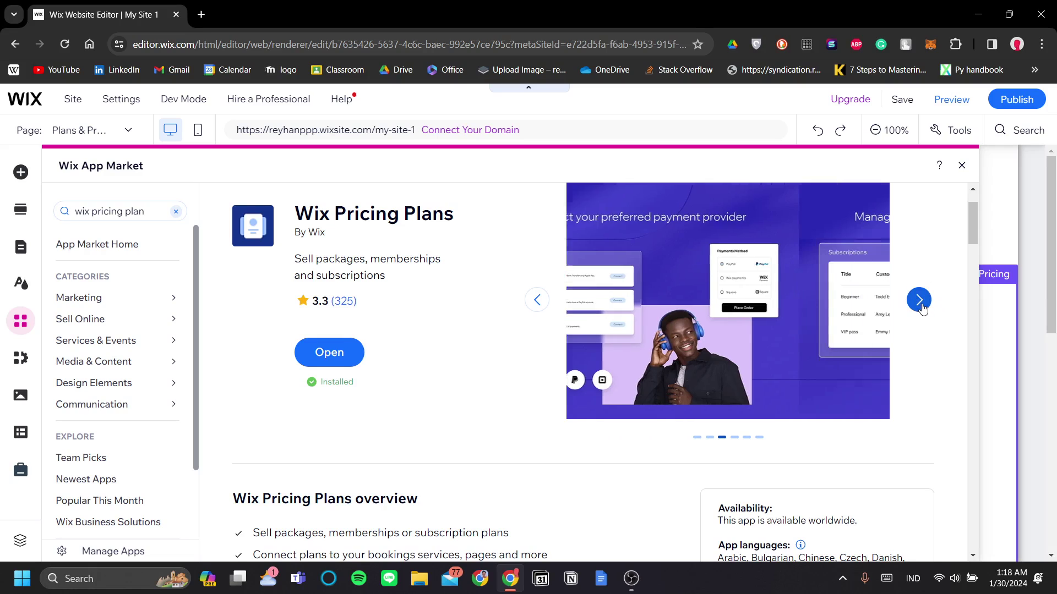
click(919, 302)
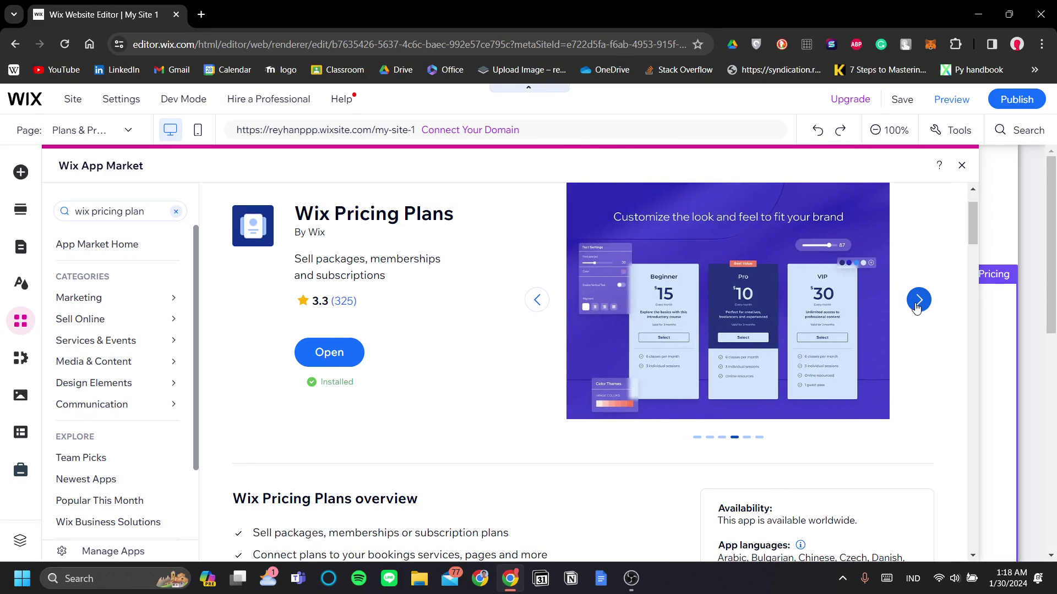
click(917, 302)
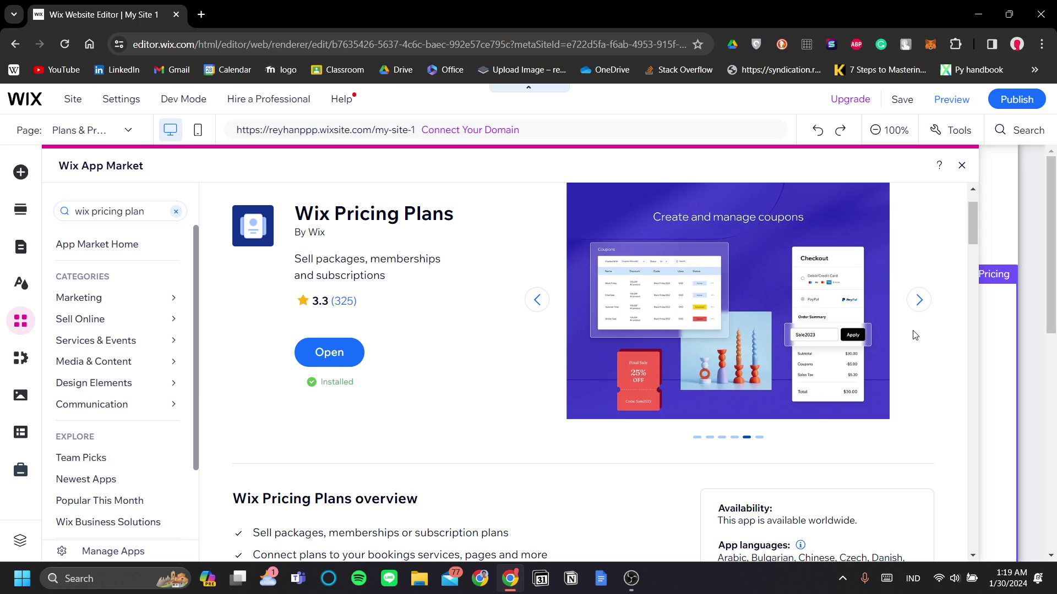
click(918, 300)
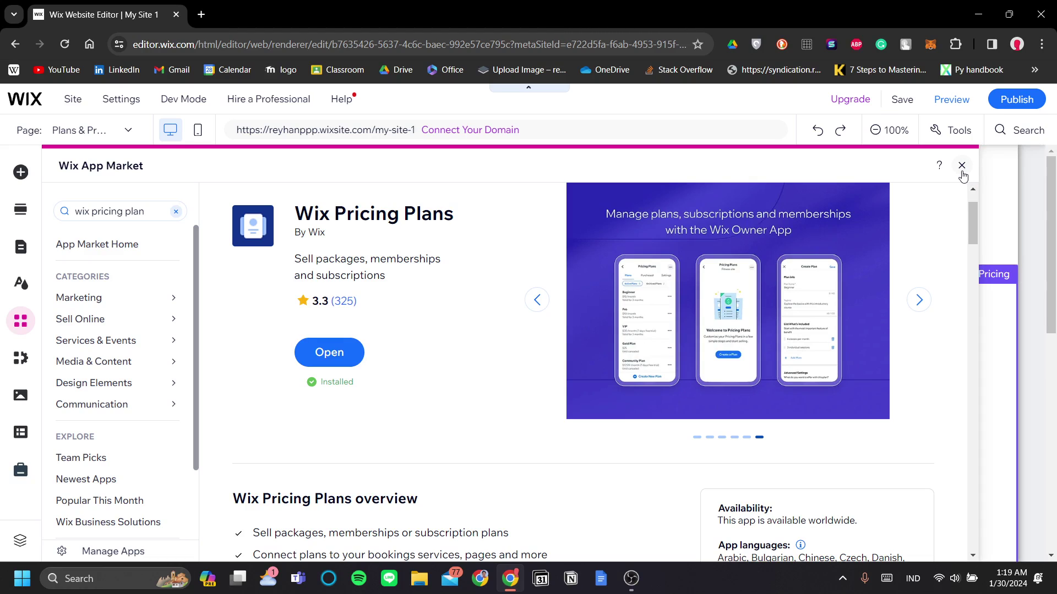
click(961, 165)
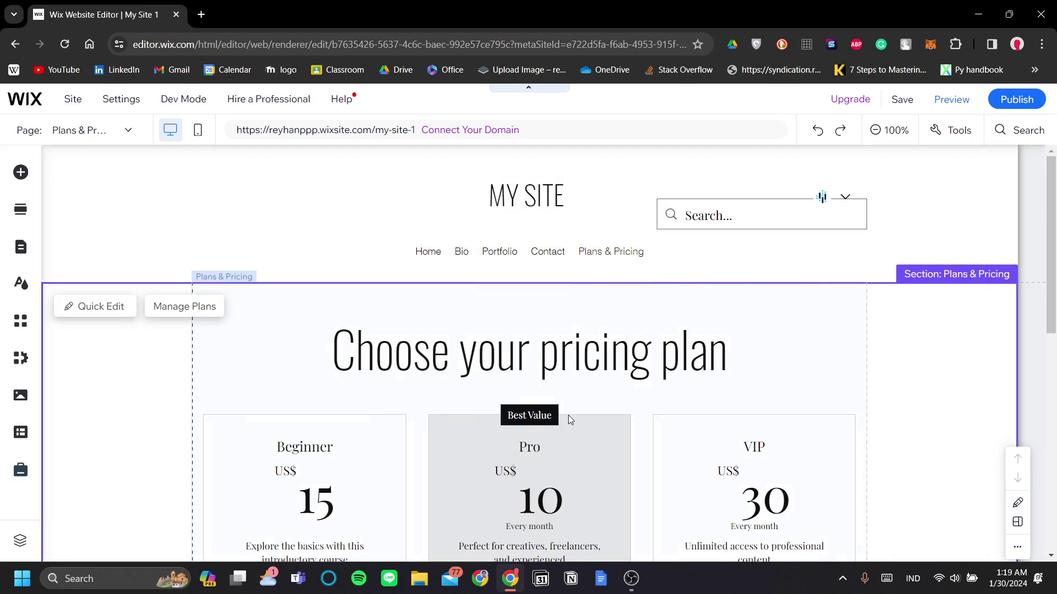
Check the site pages list, then select the pricing plans widget in the Plans & Pricing section.
scroll(568, 415, down, 1)
scroll(572, 413, up, 1)
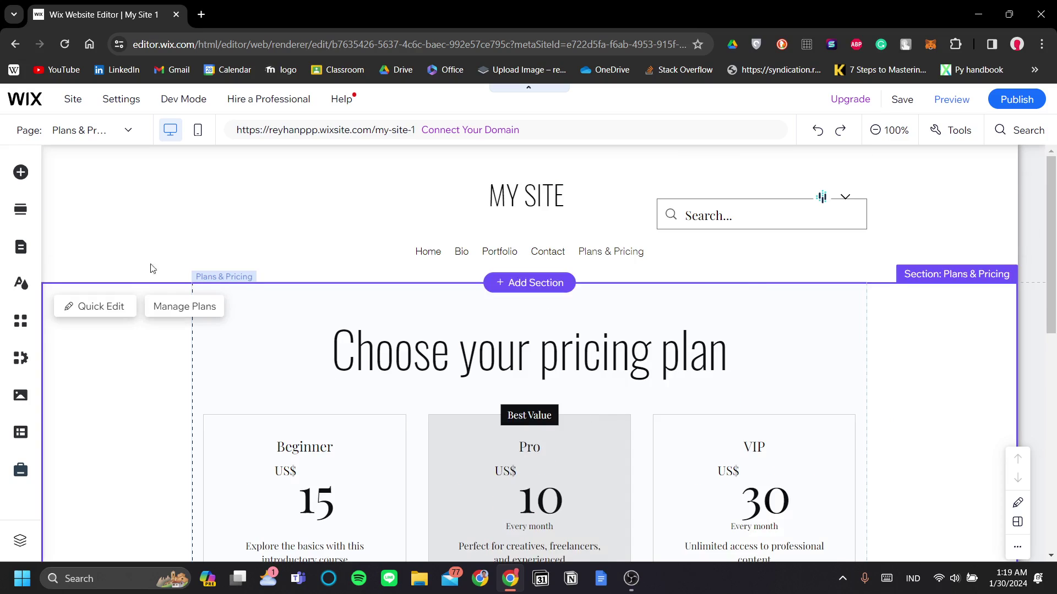
click(21, 247)
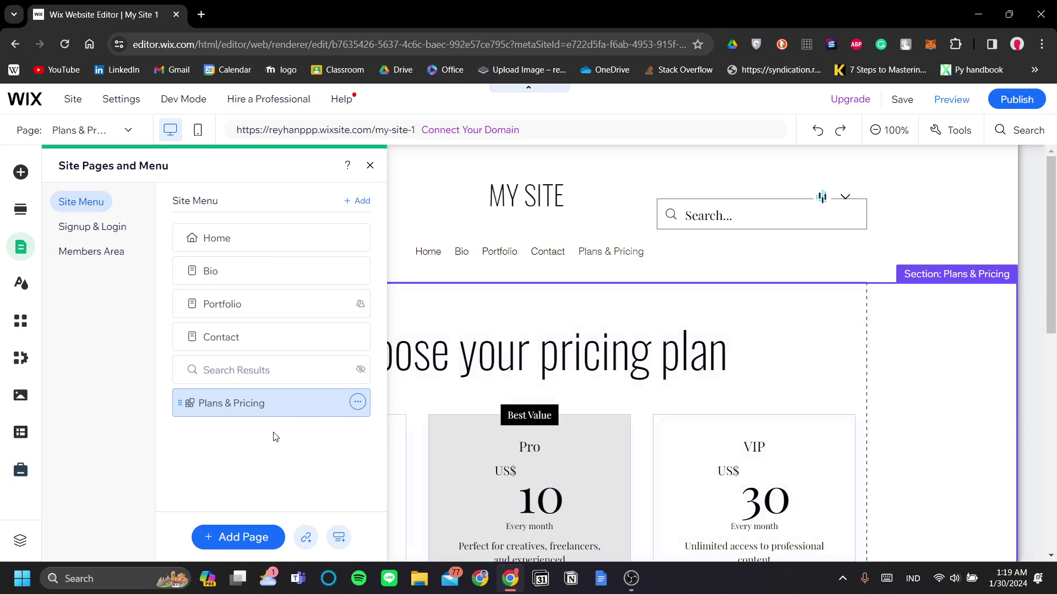
click(417, 307)
click(963, 365)
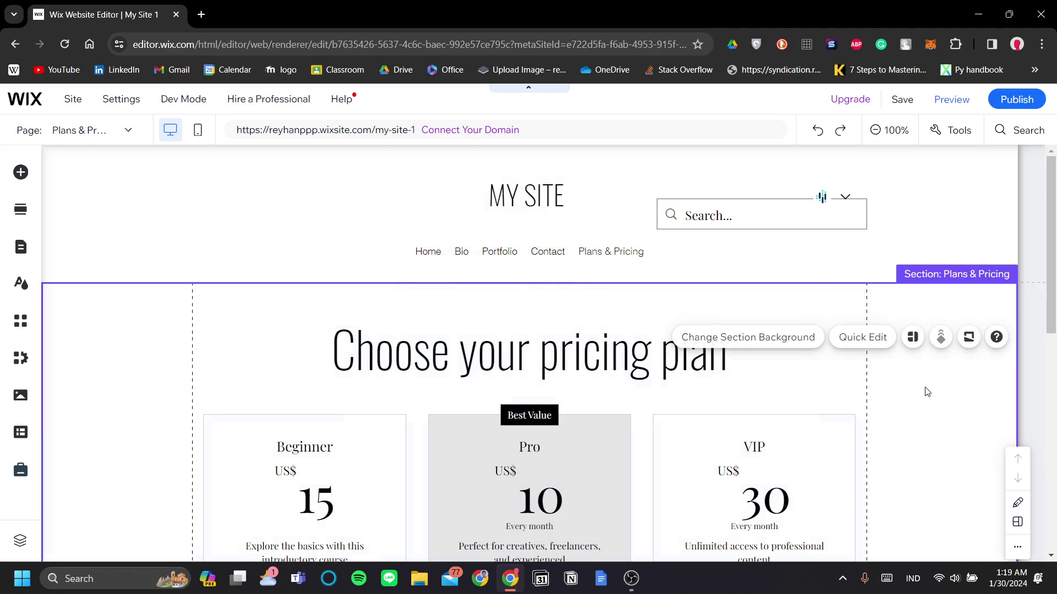
click(400, 352)
scroll(498, 347, down, 1)
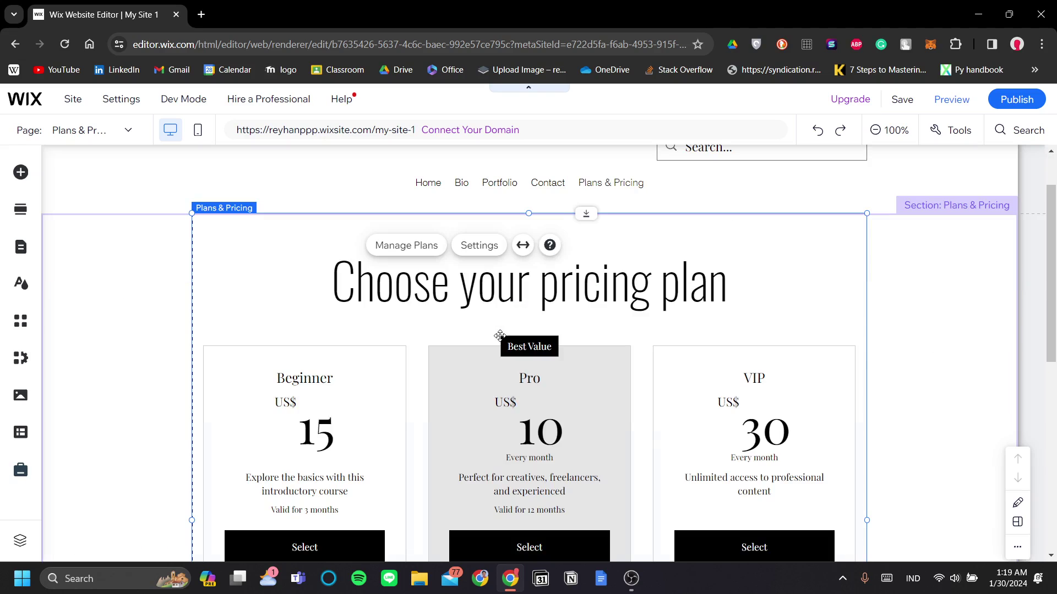
scroll(596, 298, up, 1)
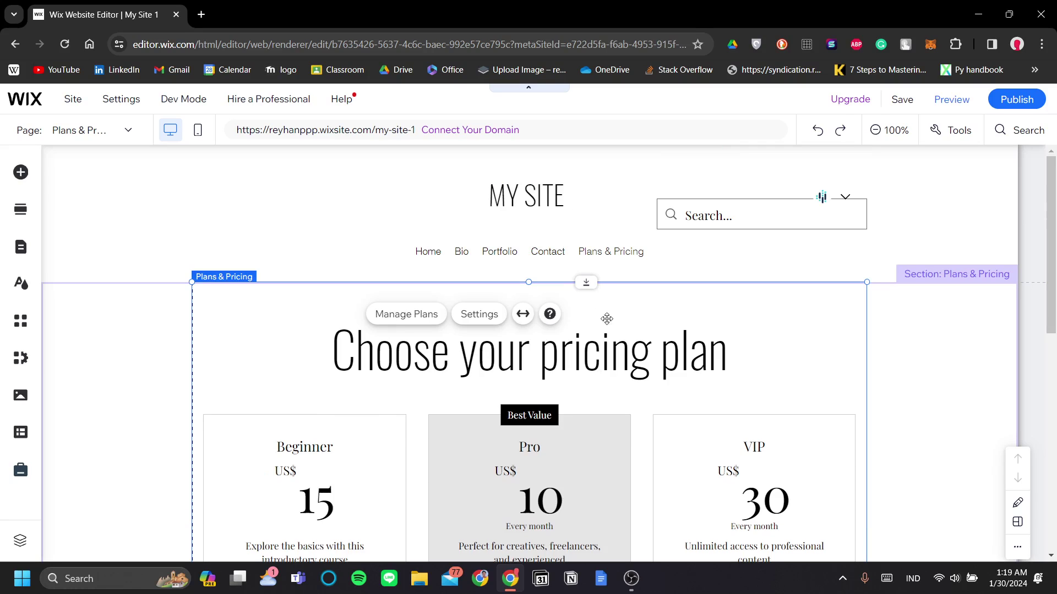
Open the pricing widget's settings beside the cards, choose Customize Plans, and start a new plan.
click(478, 314)
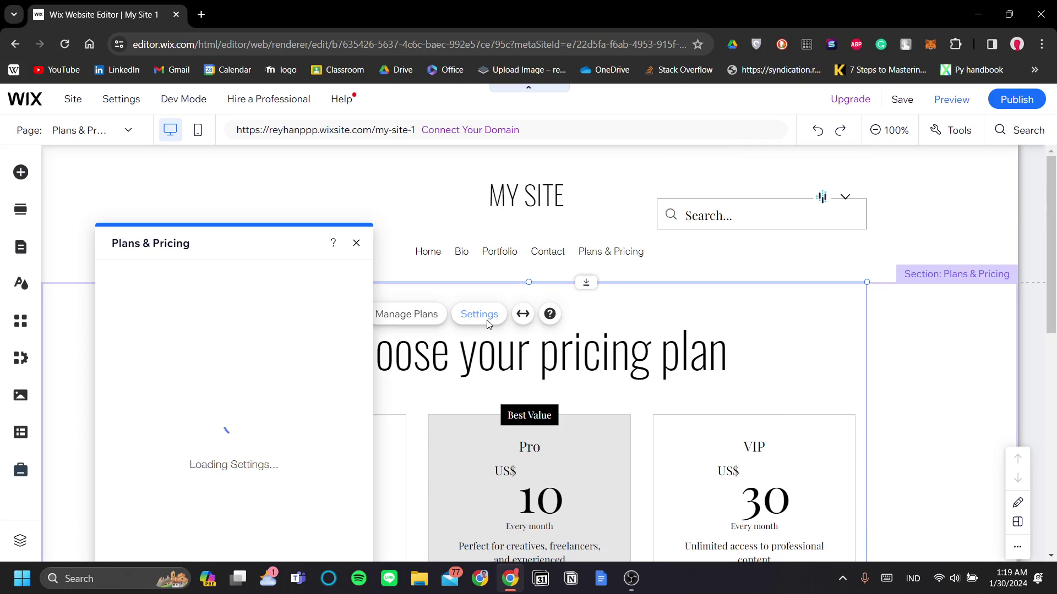
drag(328, 245, 858, 215)
scroll(522, 404, down, 1)
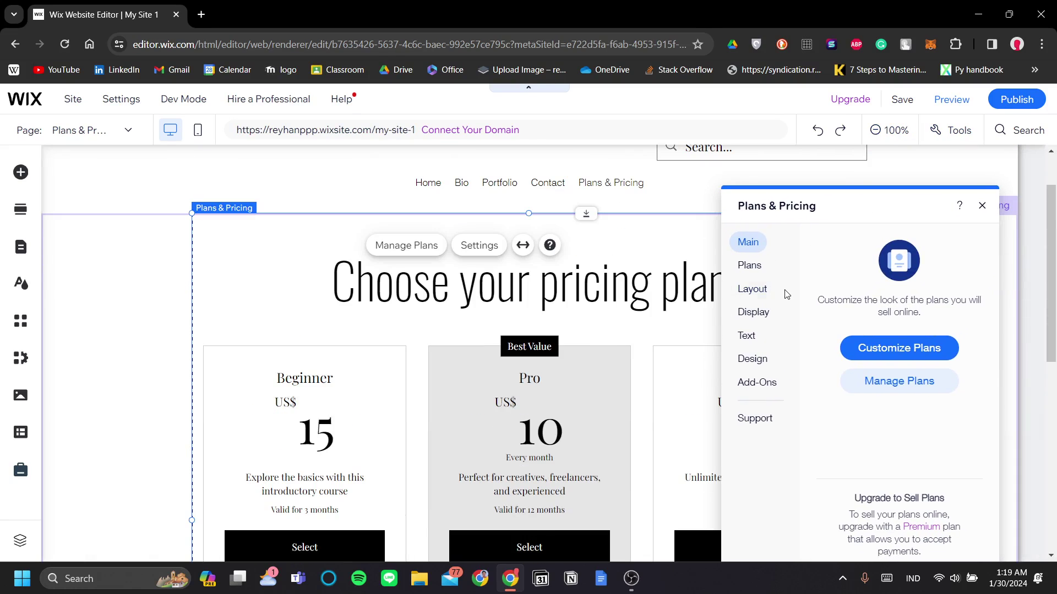
click(930, 352)
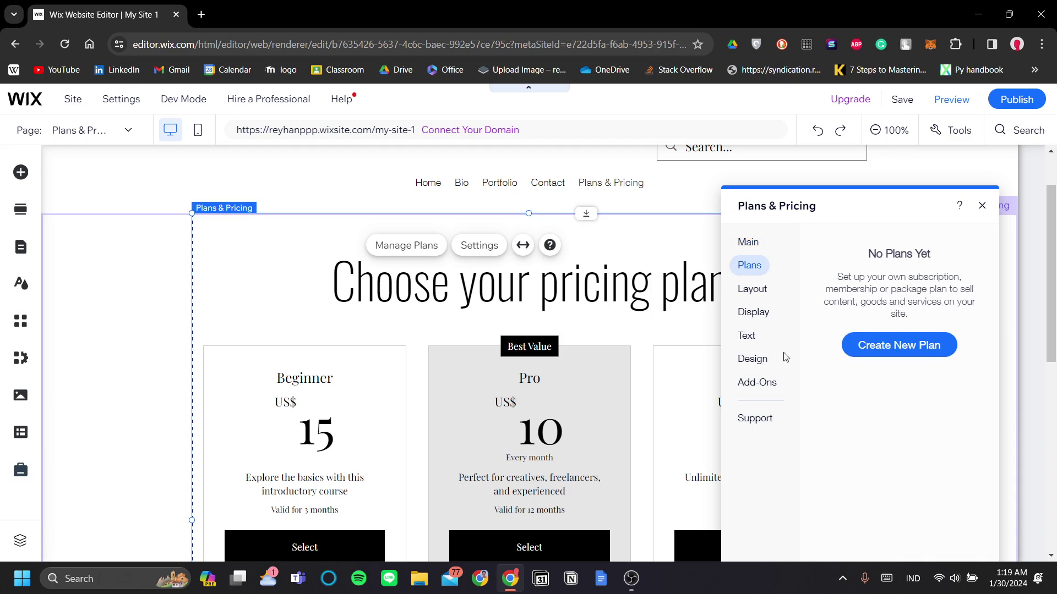
scroll(768, 359, down, 1)
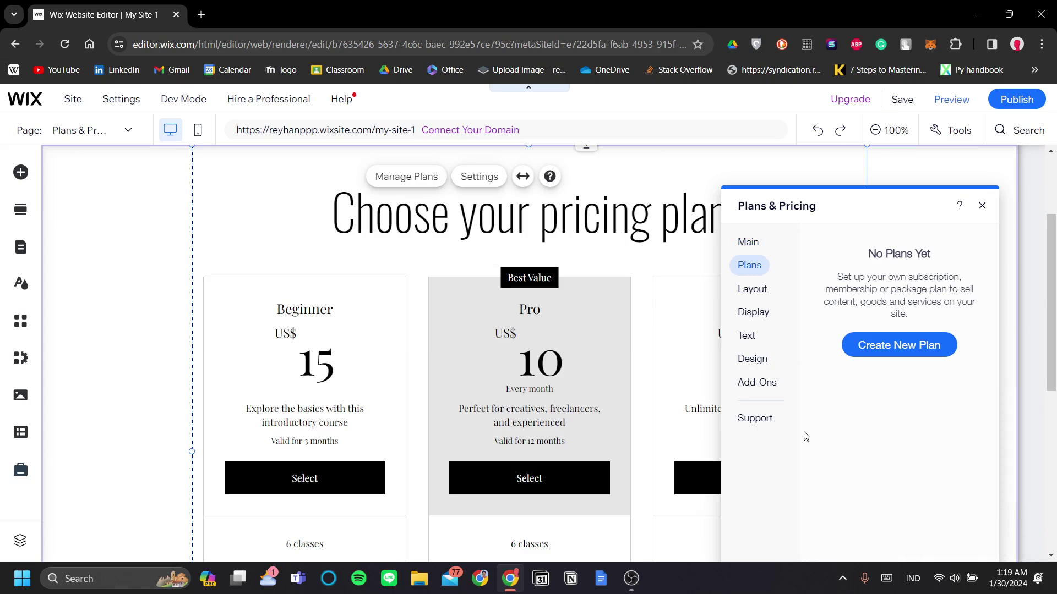
scroll(606, 425, up, 1)
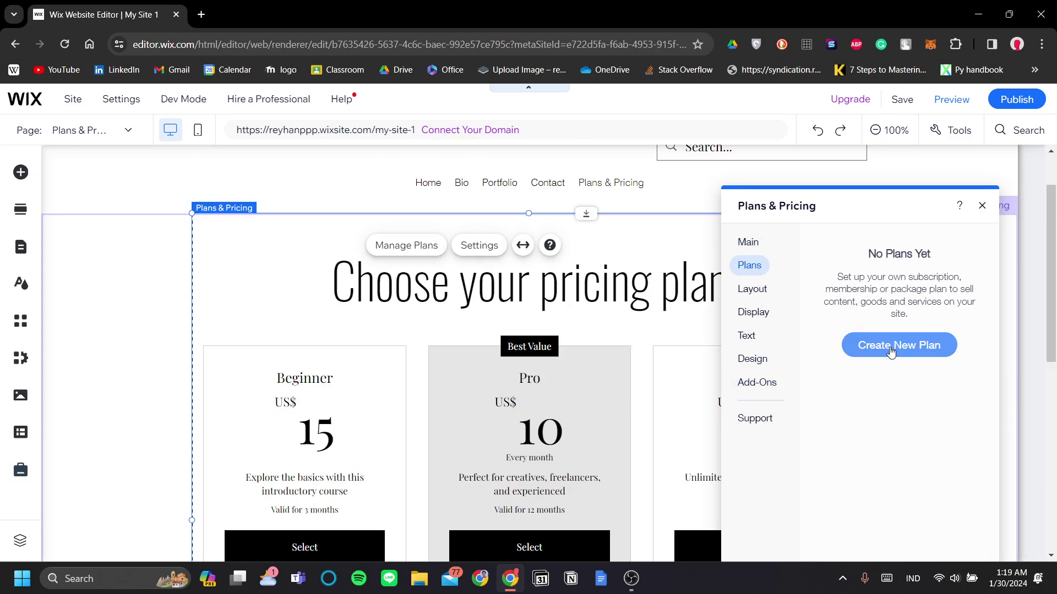
click(919, 352)
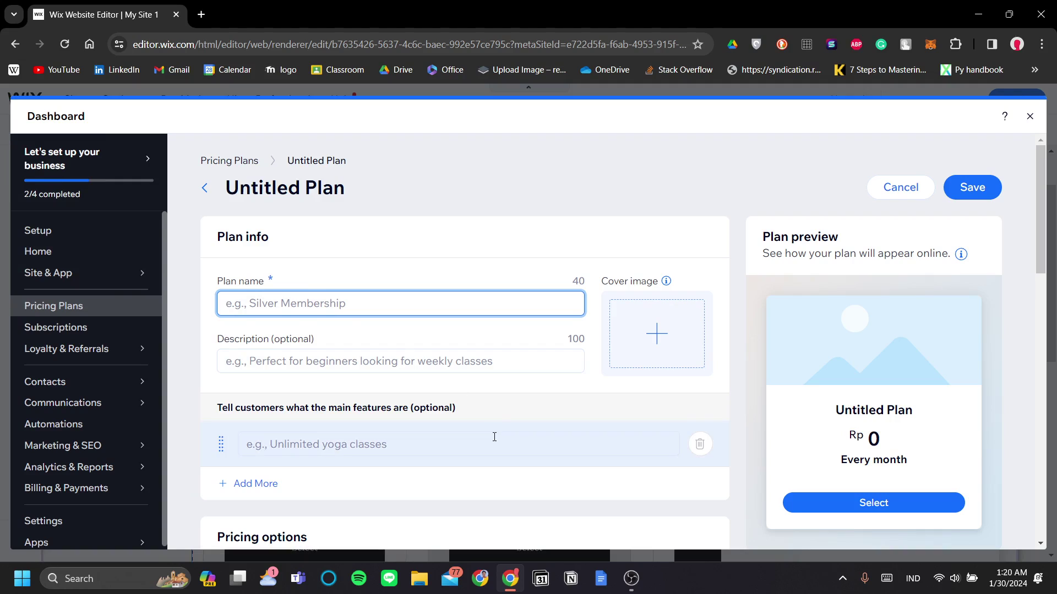
Name the new plan 'Gold Membership' with the description 'If you truly believe in us!'.
scroll(507, 393, down, 1)
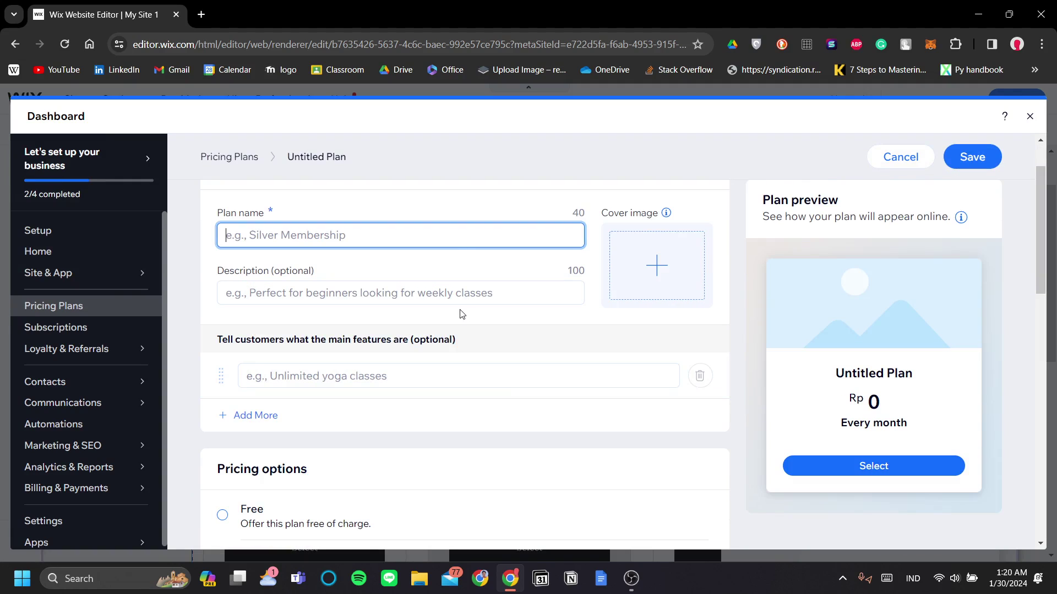
text(Go)
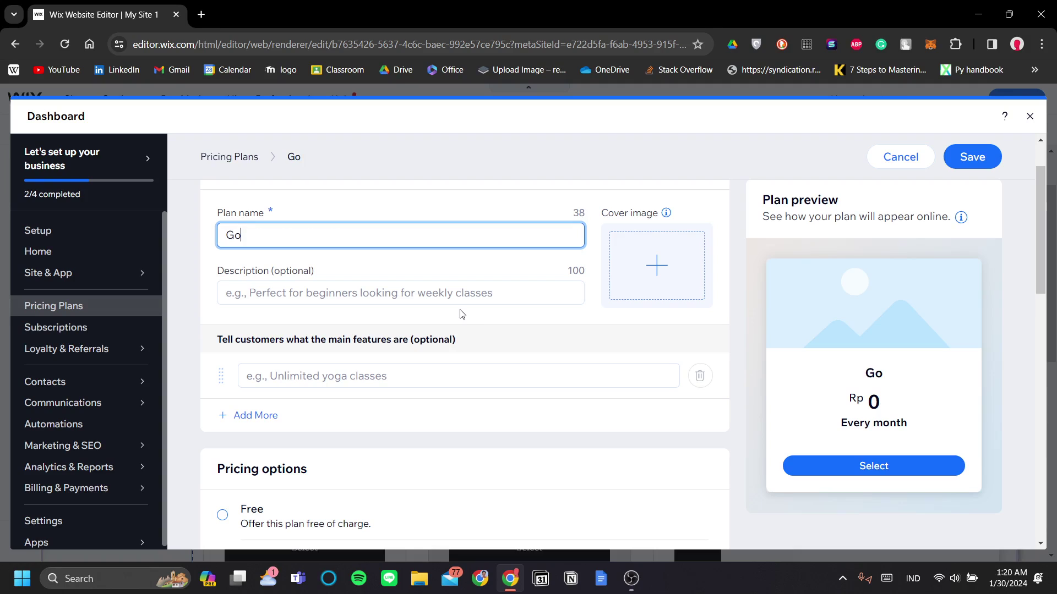
text(ld Membership)
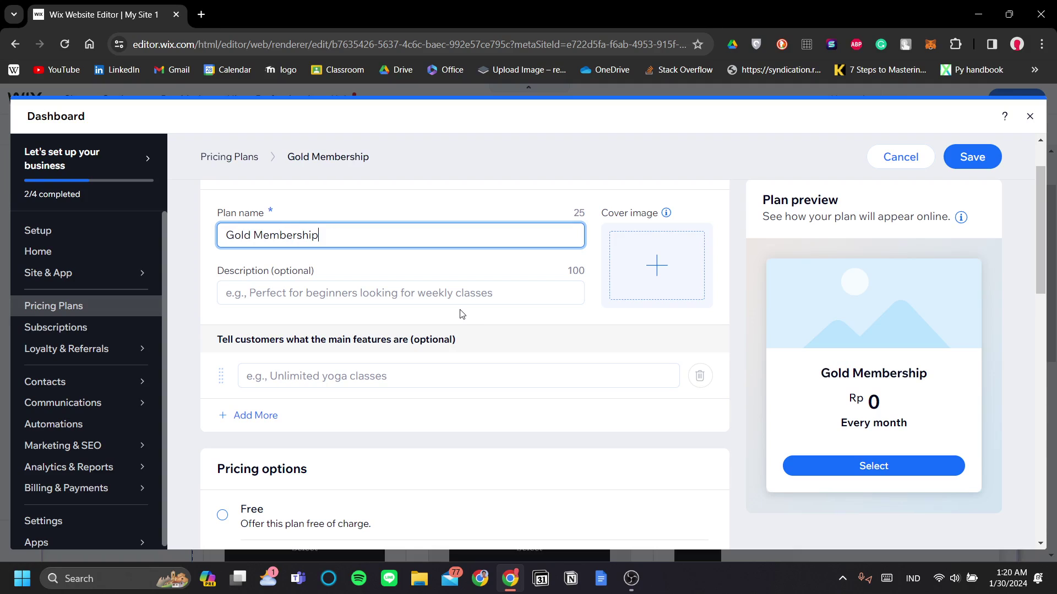
click(536, 296)
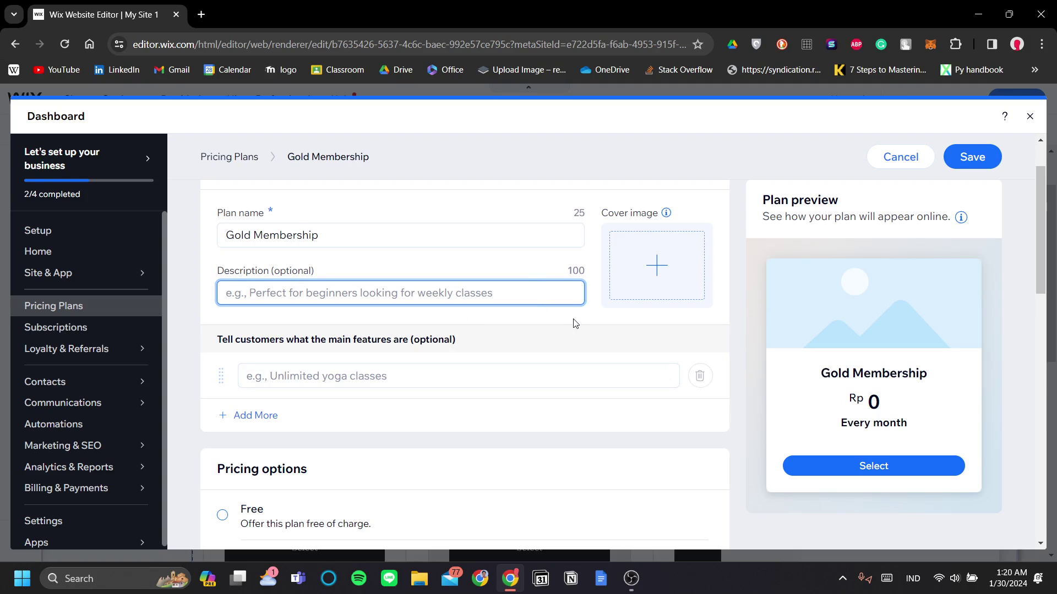
text(If you tru)
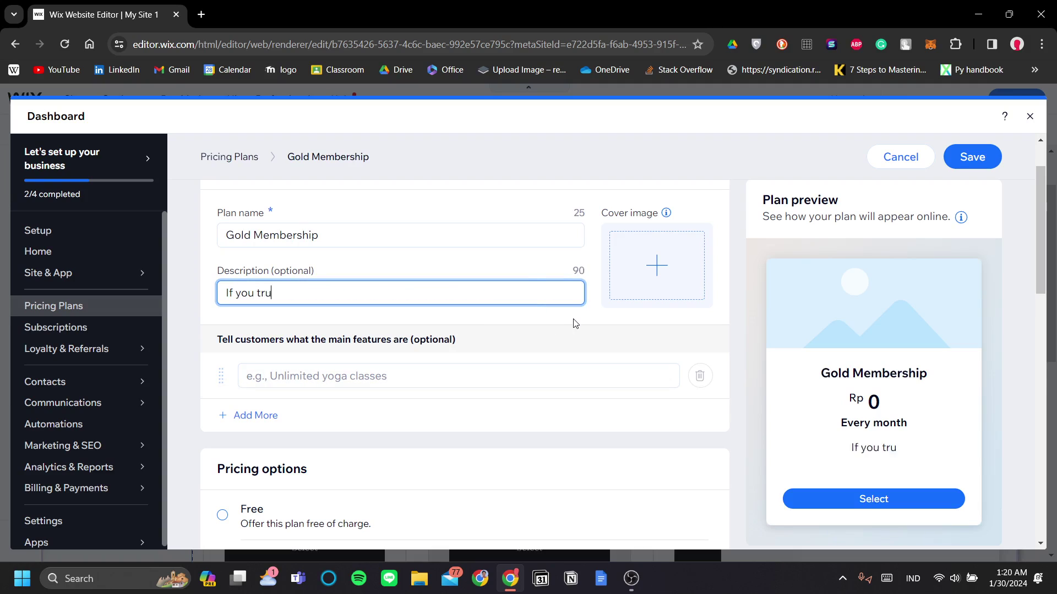
text(ly believe )
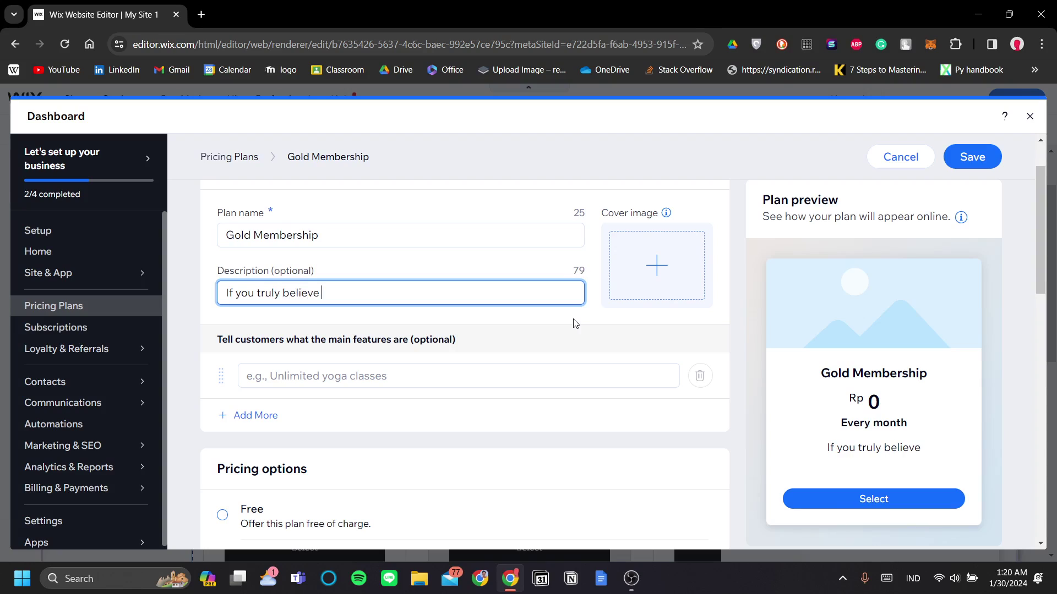
text(in us!)
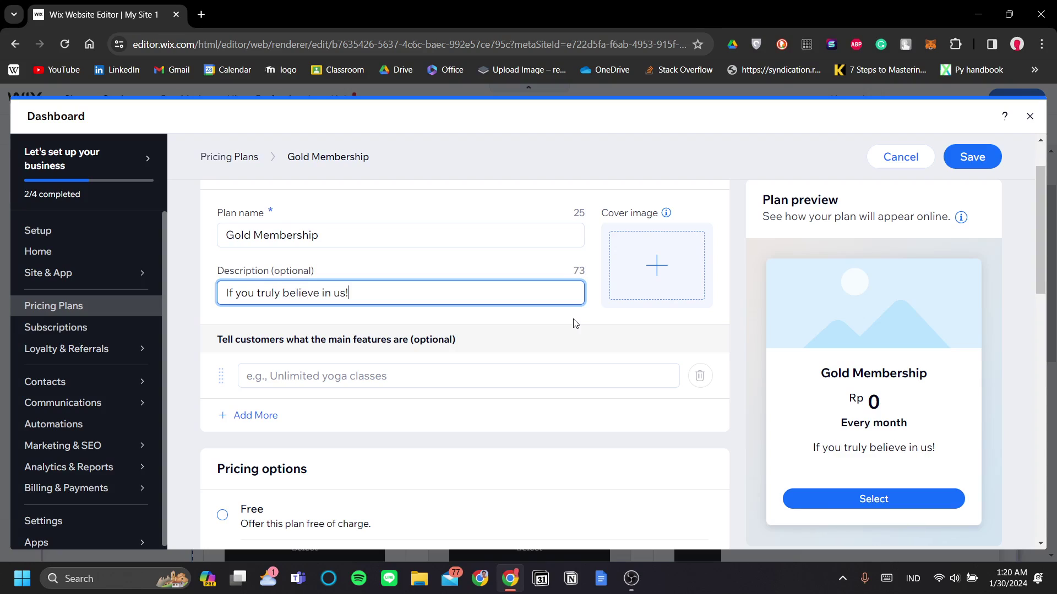
scroll(445, 330, down, 1)
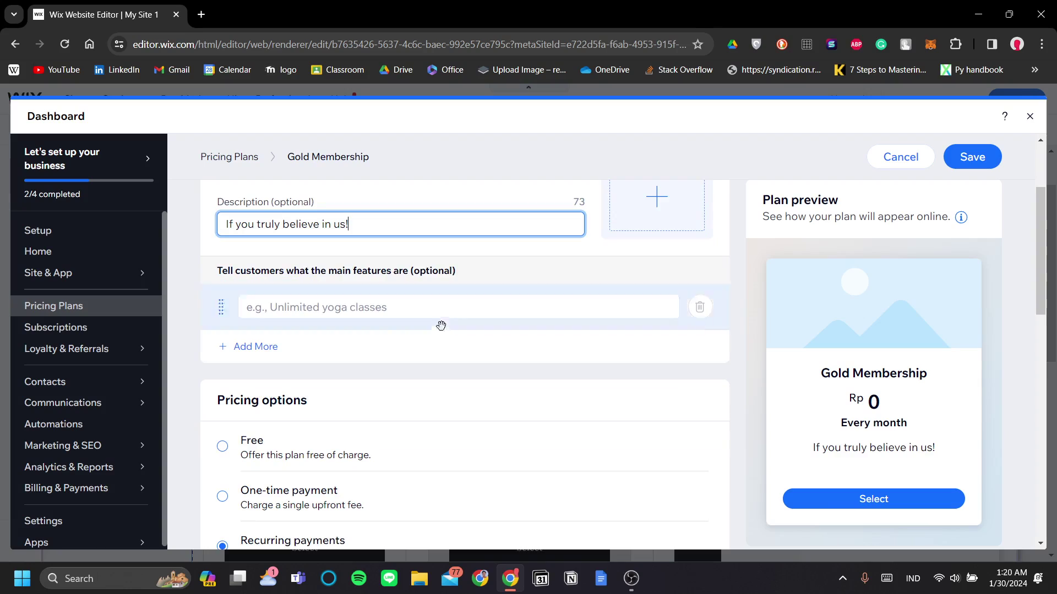
Add features 'Unlimited access to ....', '1:1 meeting scheduled biweekly' and 'free course worth ... $'.
click(465, 308)
scroll(471, 379, up, 1)
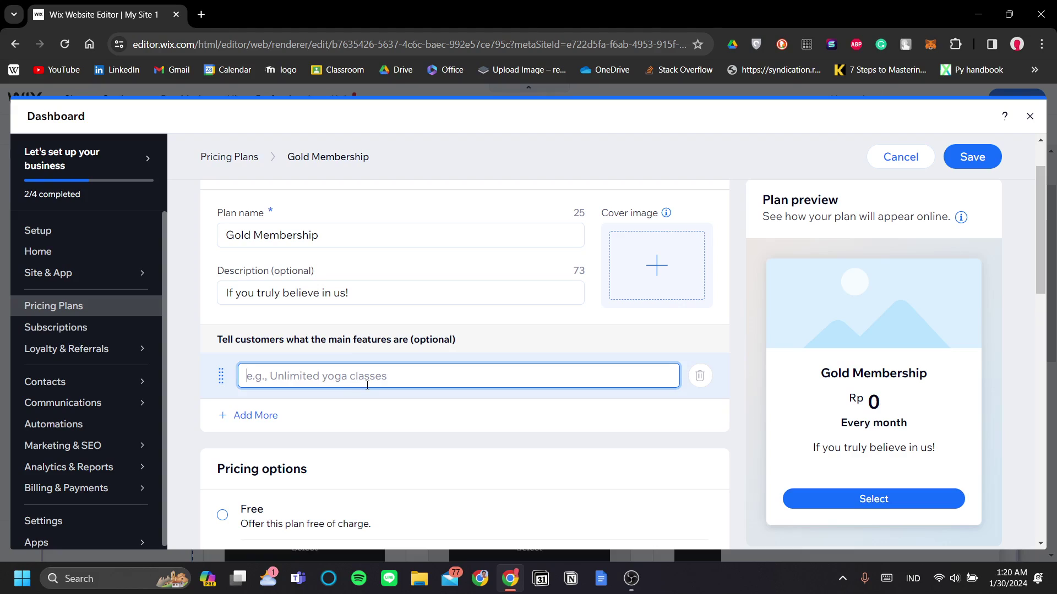
text(Un)
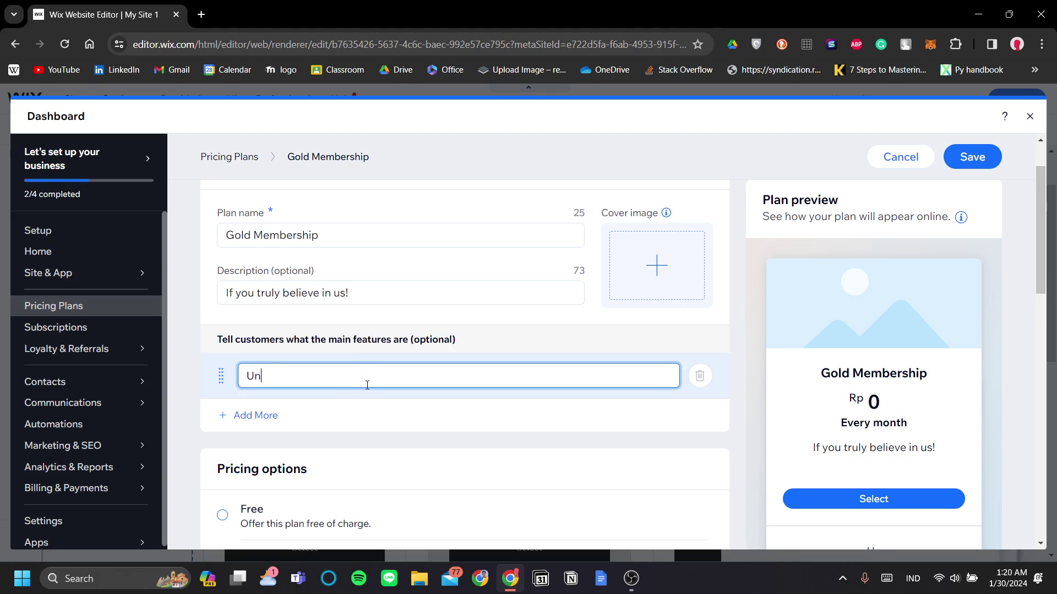
text(limited access to ....)
key(Return)
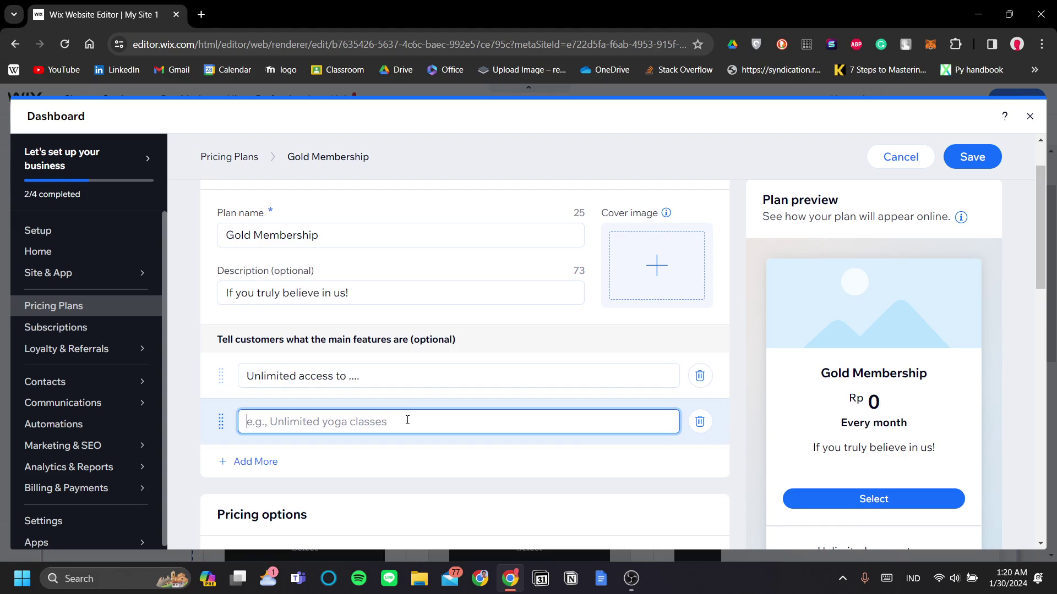
text(1:1 meeting)
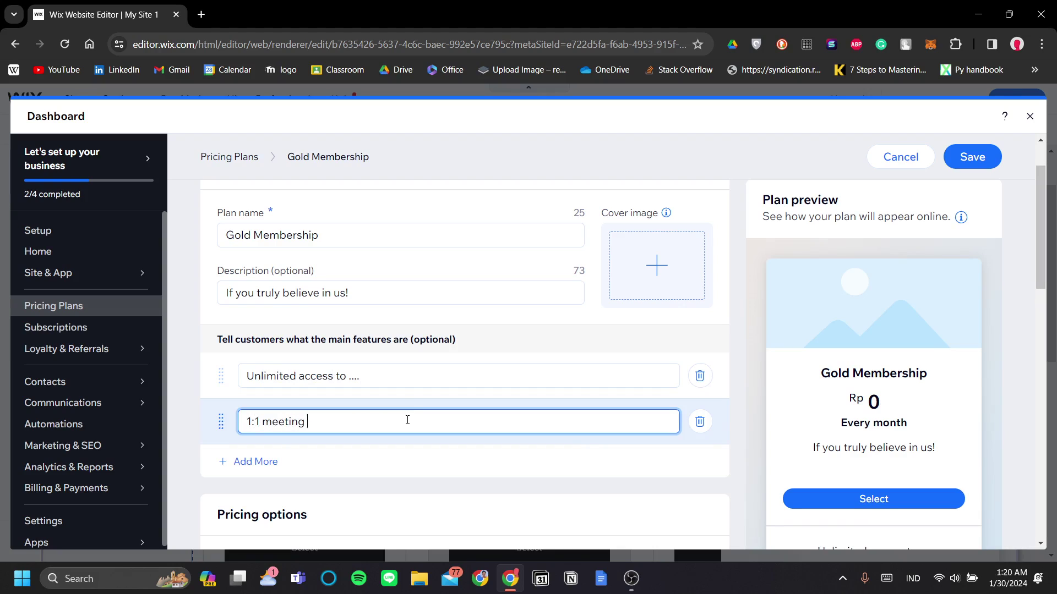
text( scheduled biweekly)
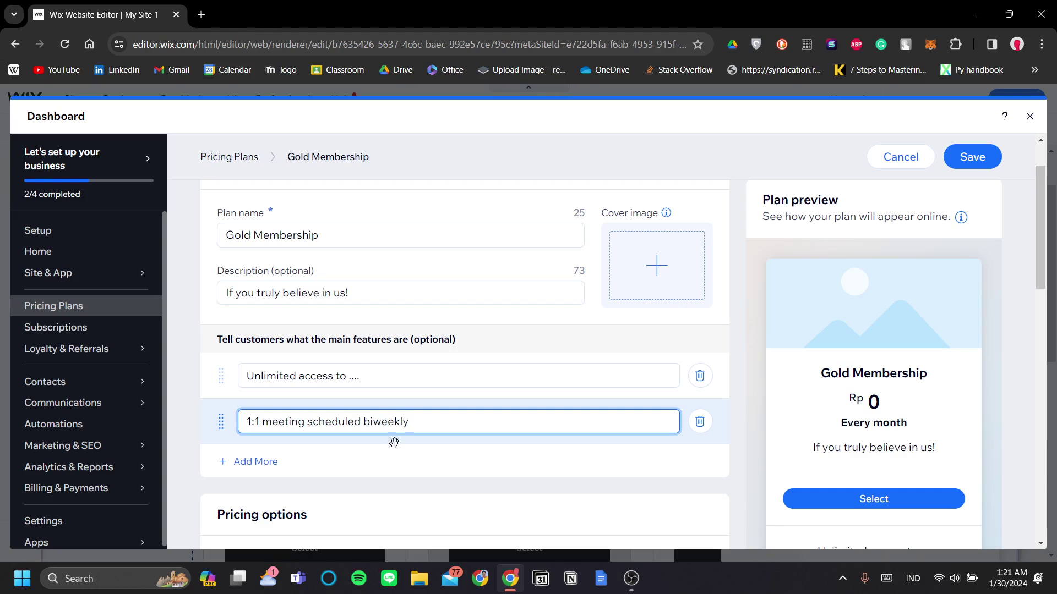
key(Return)
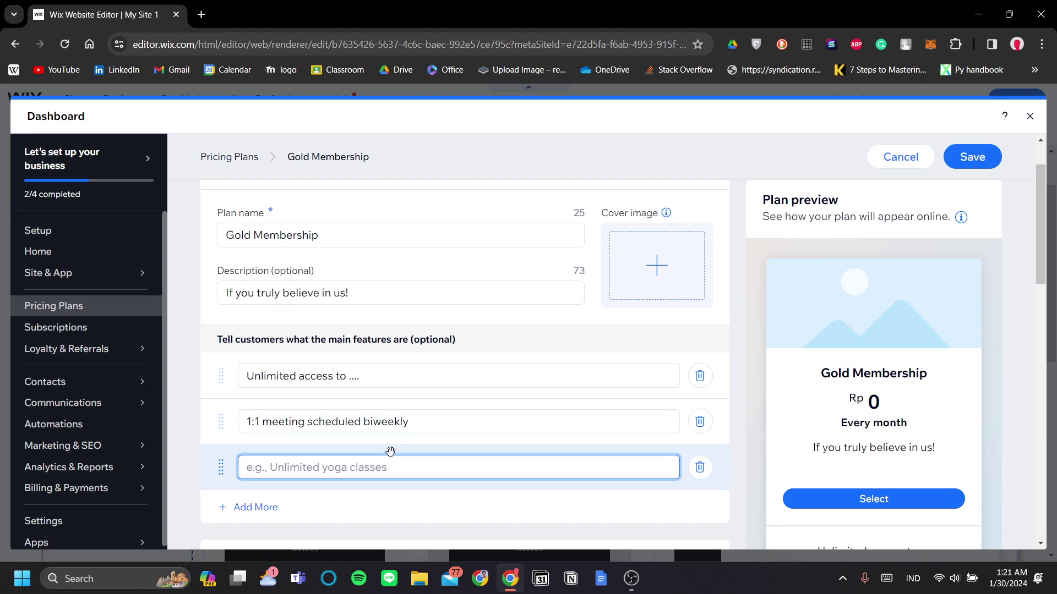
text(free course worth ..)
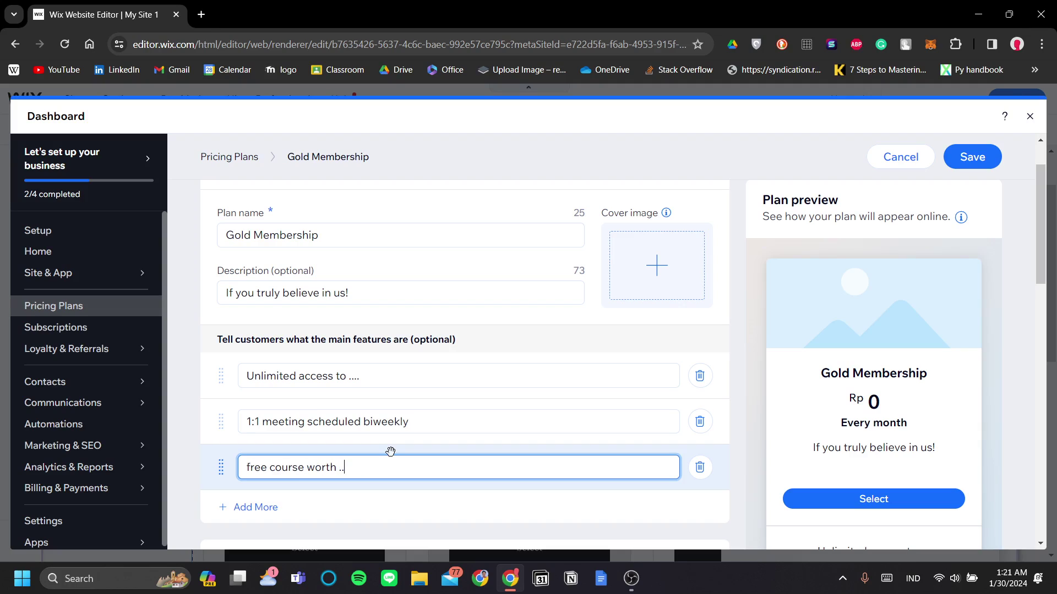
text(. $)
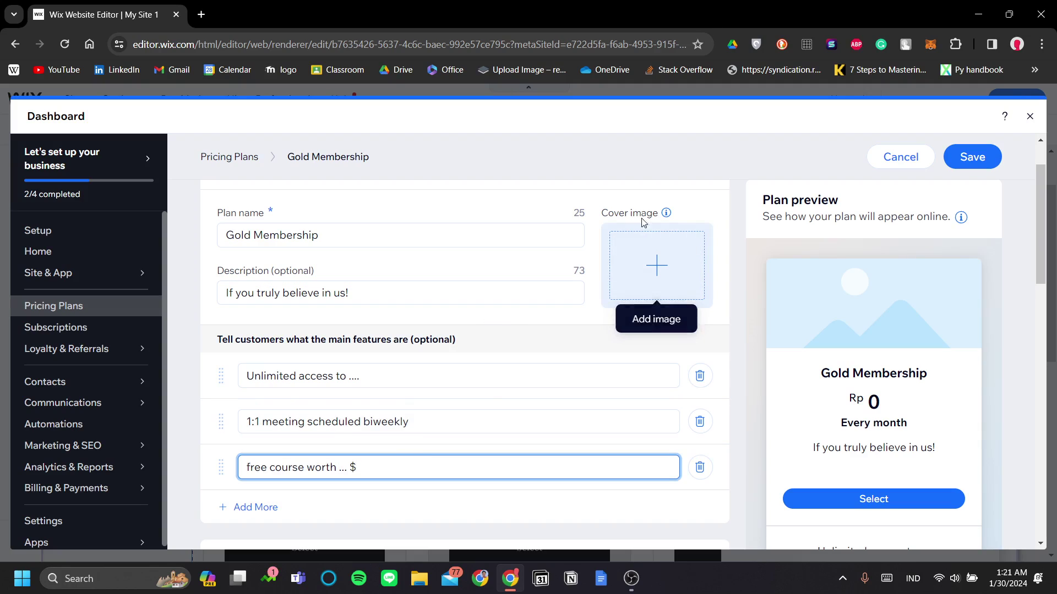
scroll(558, 303, up, 2)
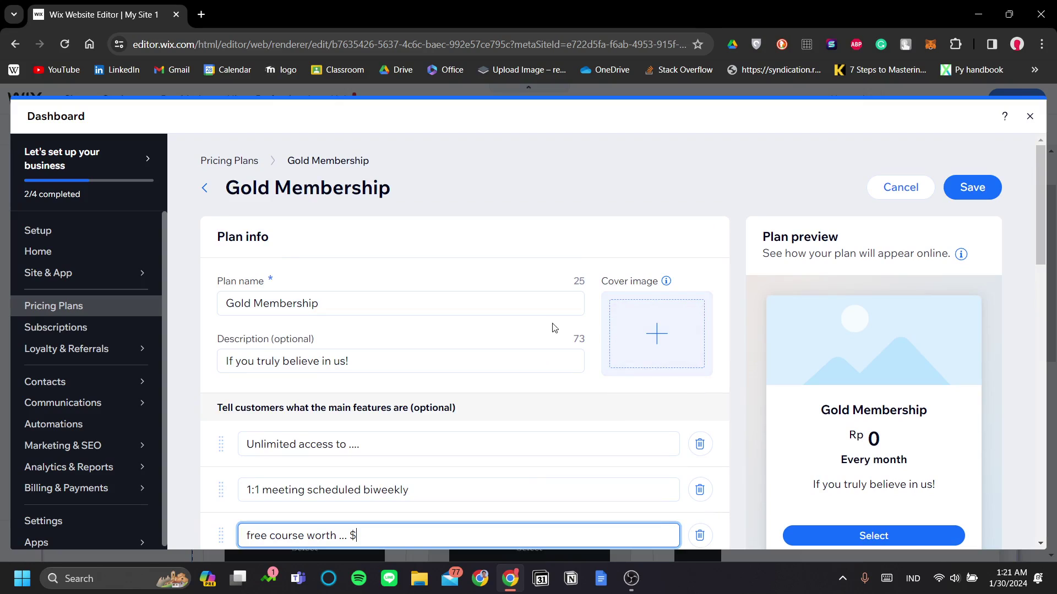
Set the Gold Membership price to 200, paid Monthly.
scroll(576, 321, down, 6)
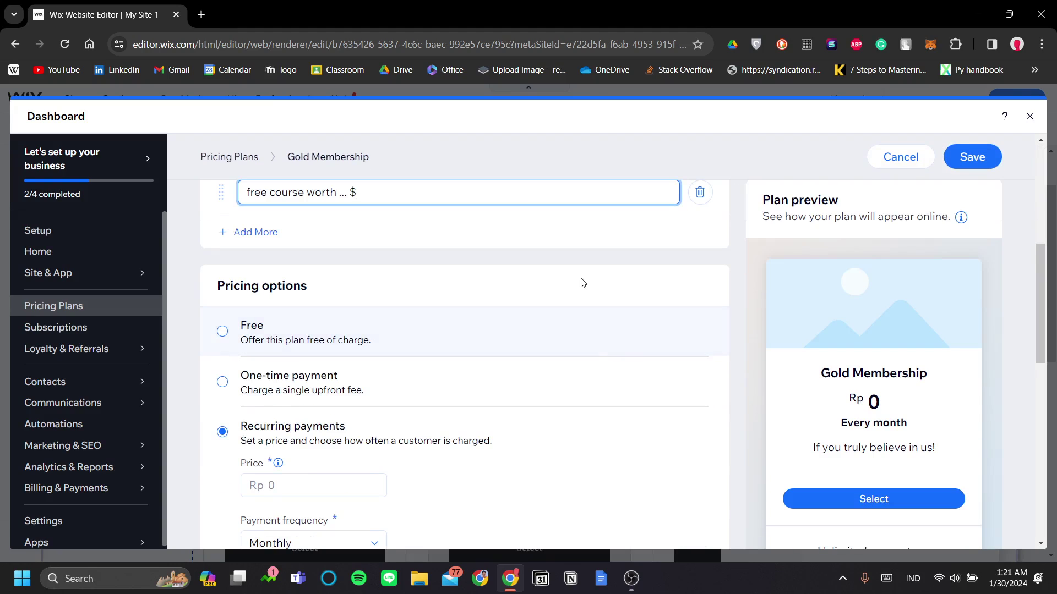
scroll(581, 282, down, 1)
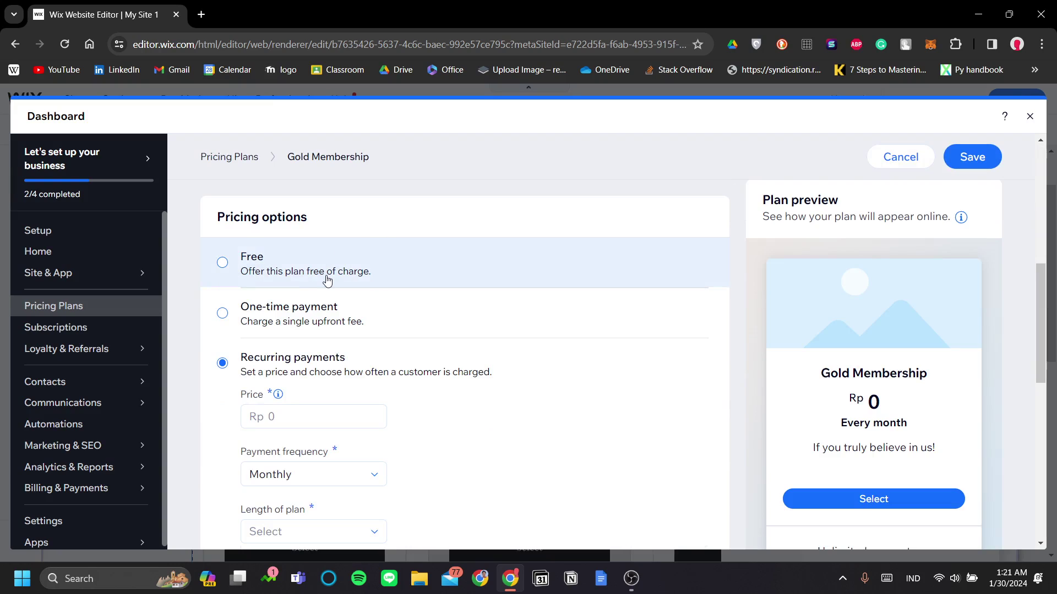
scroll(367, 325, down, 1)
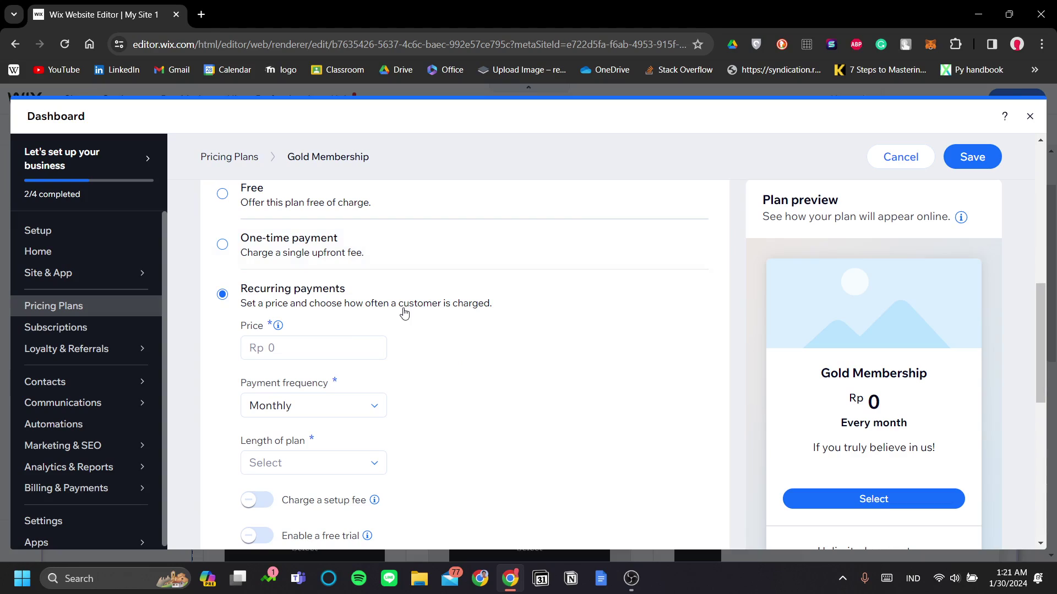
click(336, 352)
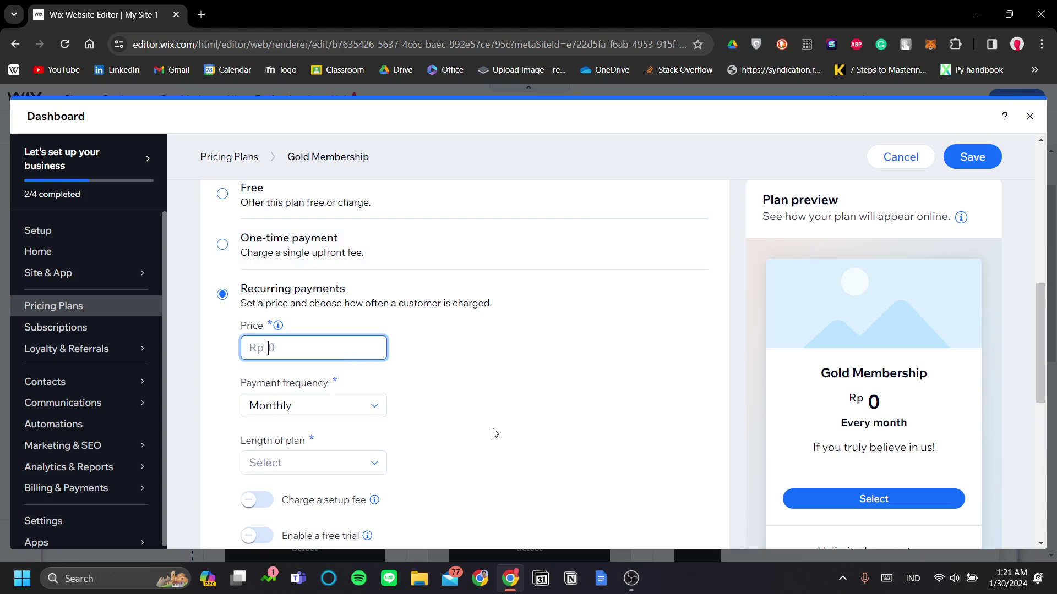
text(200)
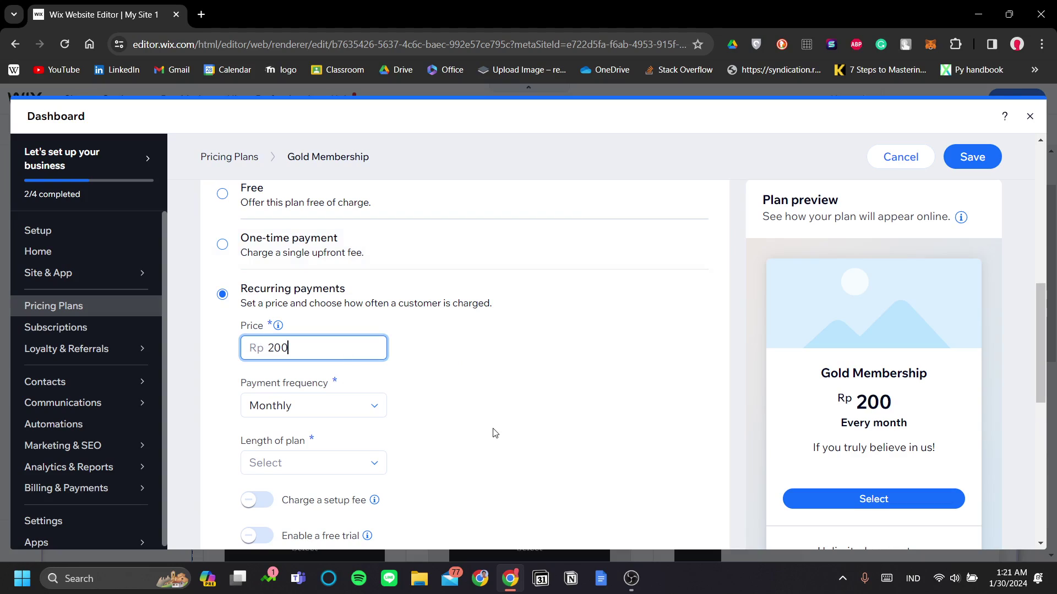
click(509, 432)
scroll(417, 355, down, 1)
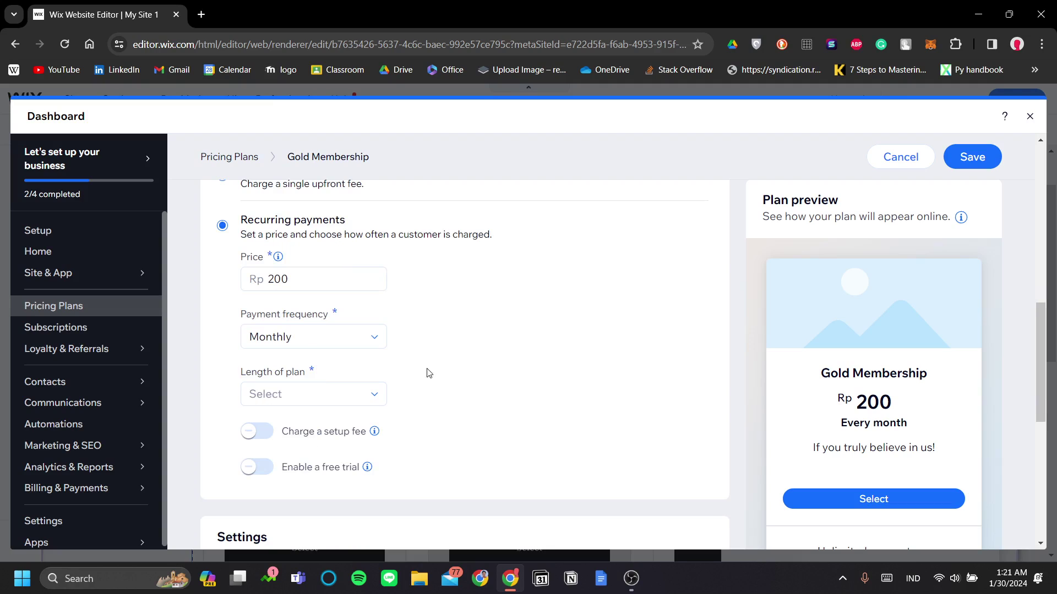
click(381, 346)
click(382, 346)
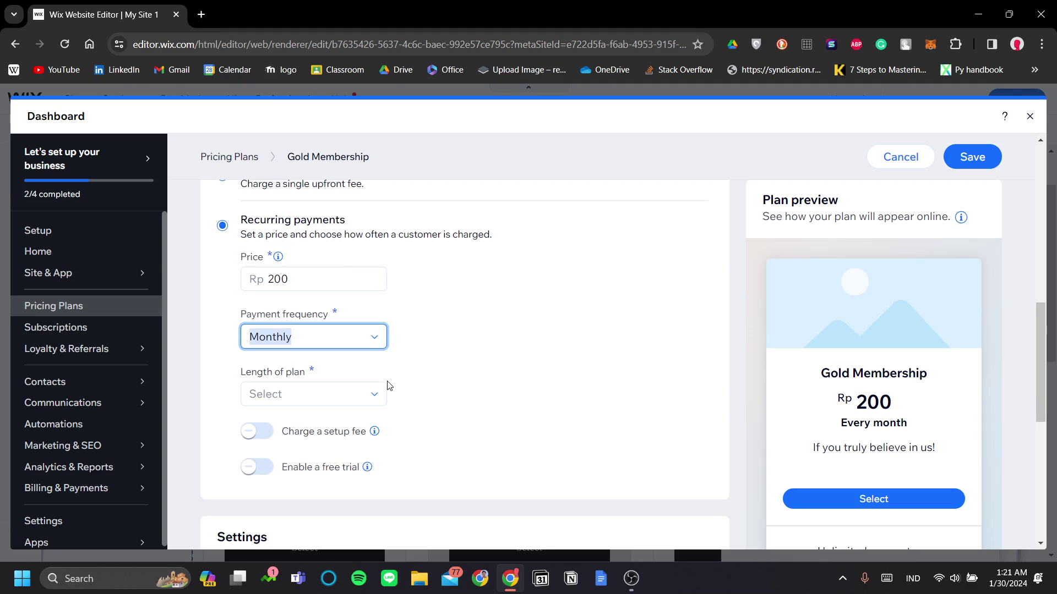
Set the plan length to Custom with 1 month.
click(378, 394)
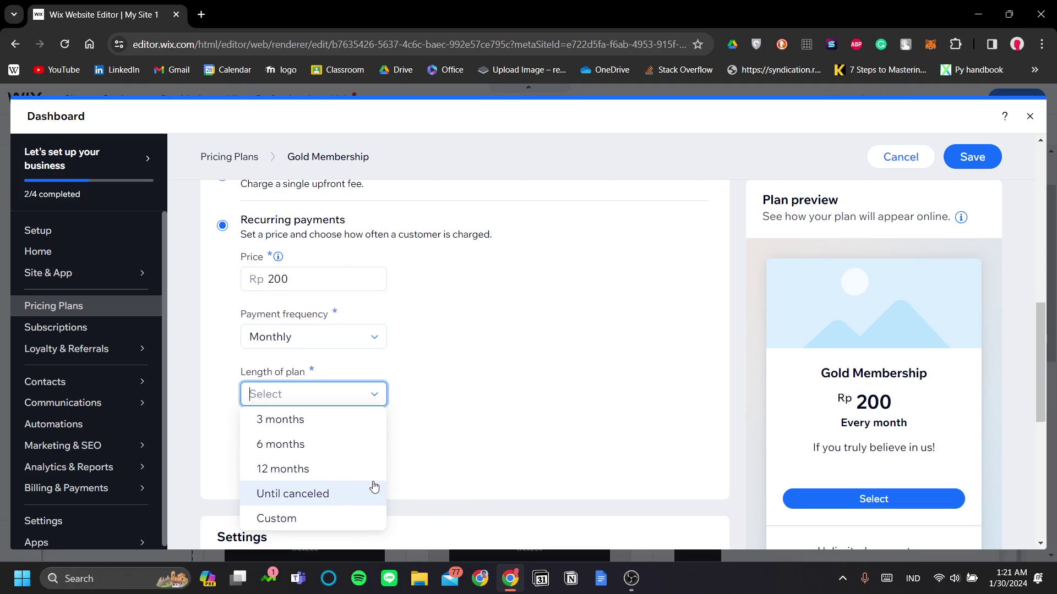
click(372, 520)
click(490, 391)
text(1)
click(435, 455)
click(369, 396)
click(330, 518)
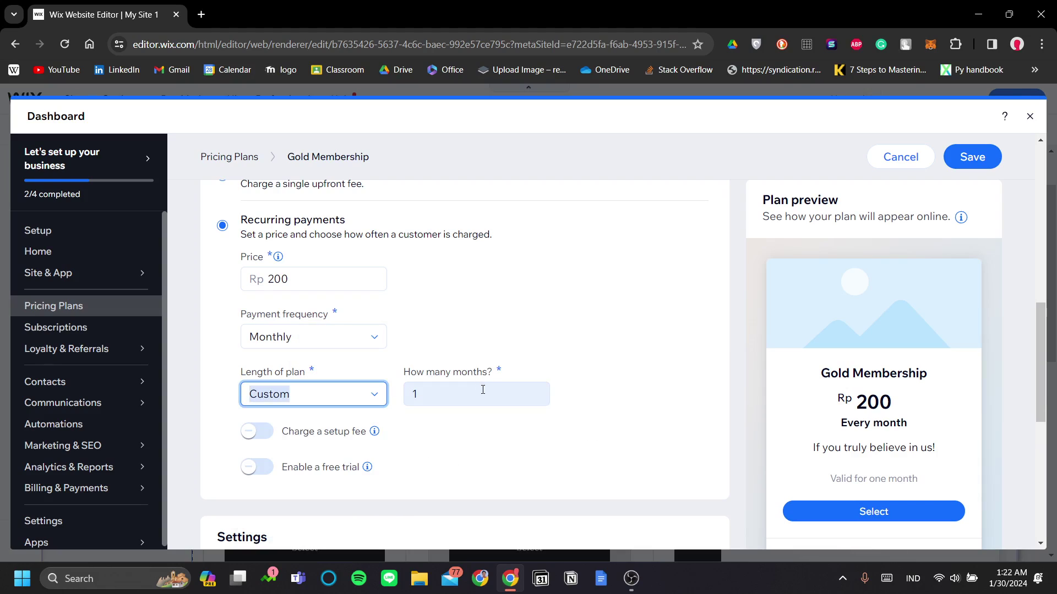
click(483, 390)
click(539, 469)
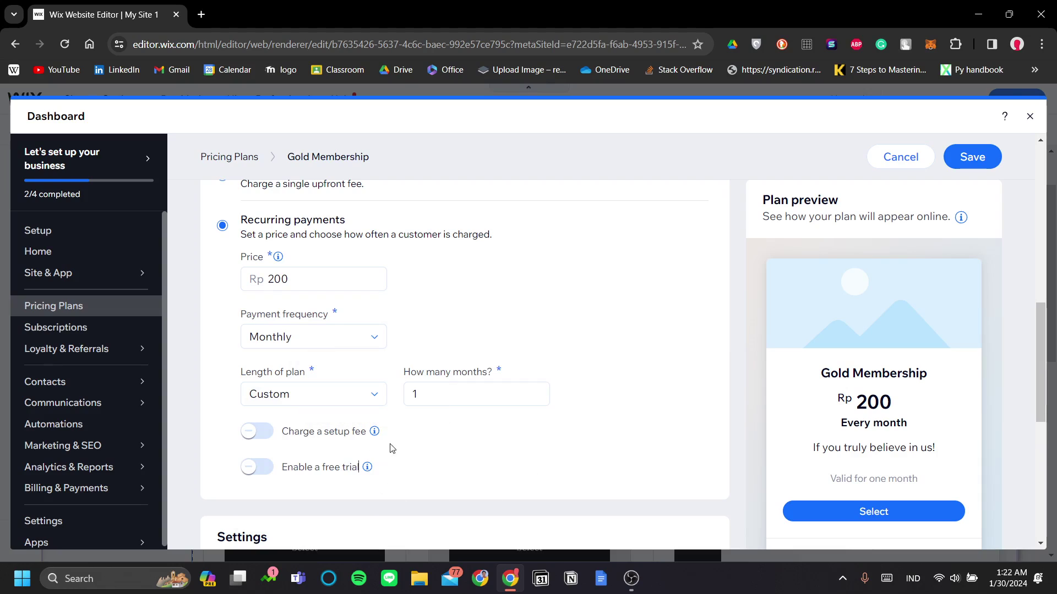
Turn on a free trial for the Gold Membership plan.
scroll(421, 436, down, 1)
scroll(475, 367, up, 1)
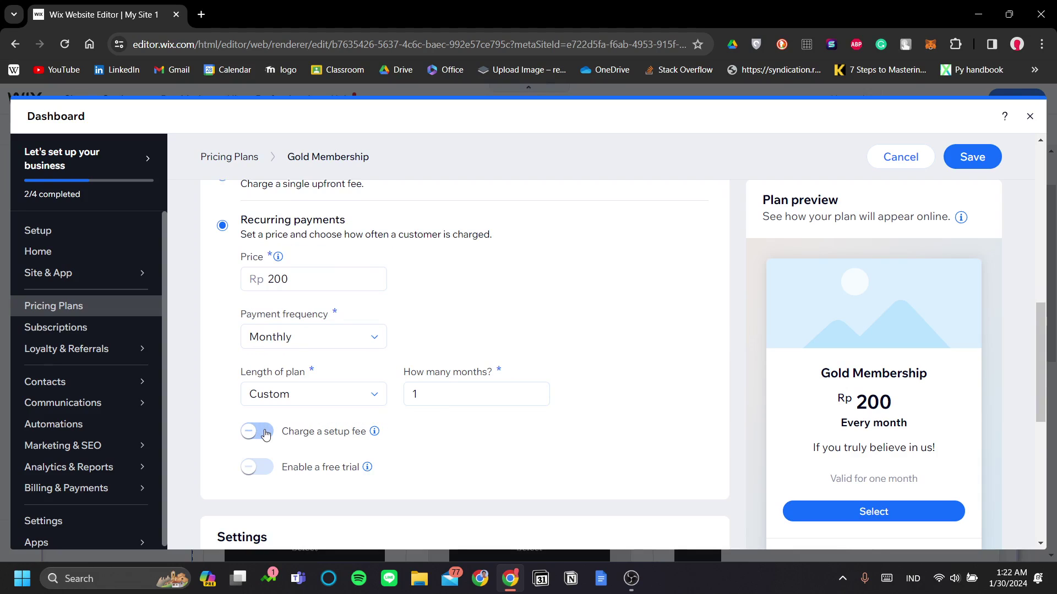
mouse_move(375, 433)
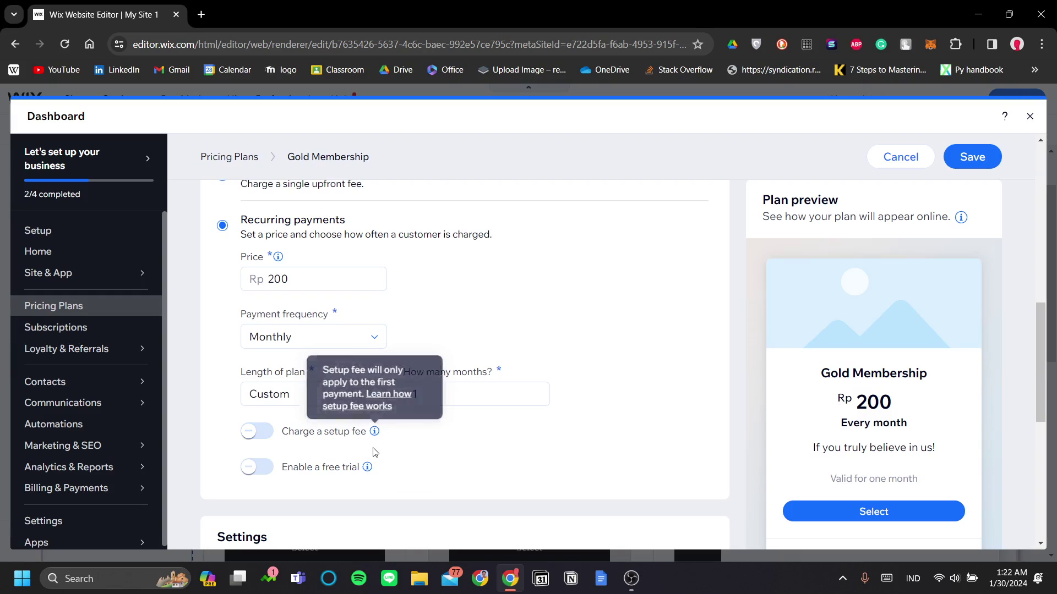
click(263, 469)
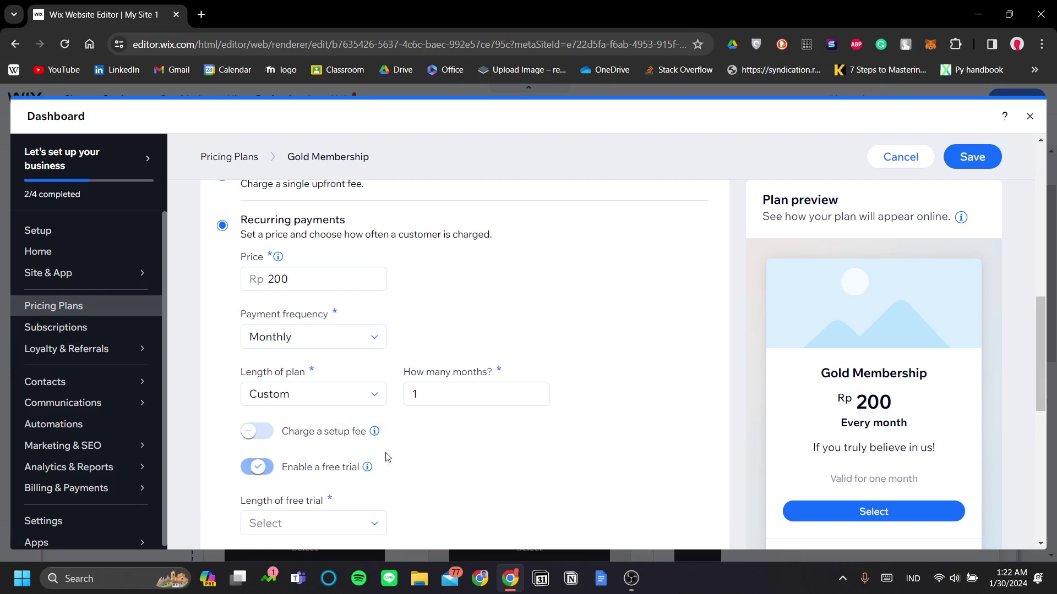
scroll(472, 462, down, 1)
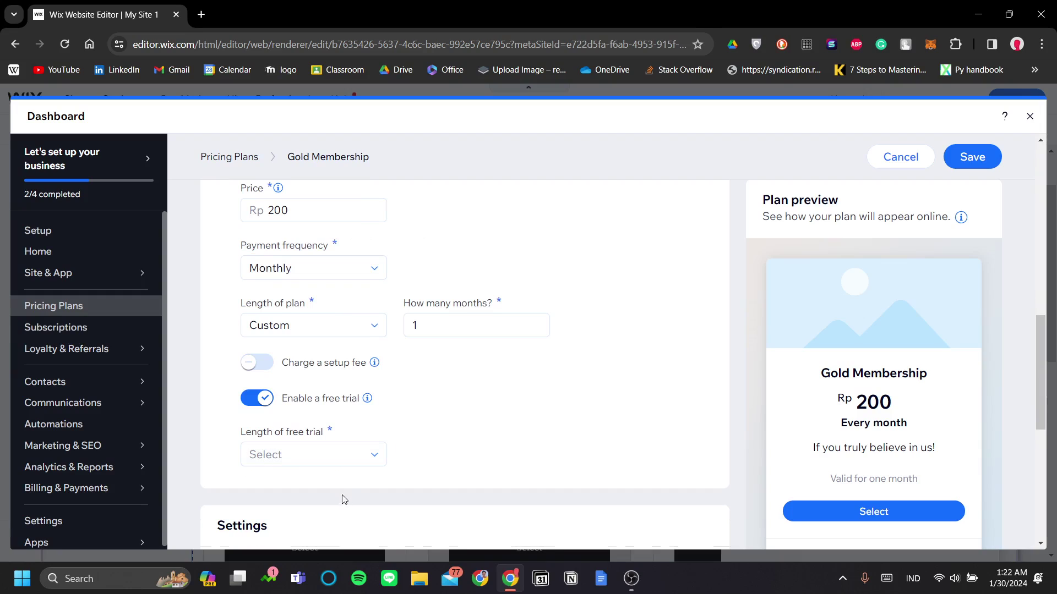
click(351, 459)
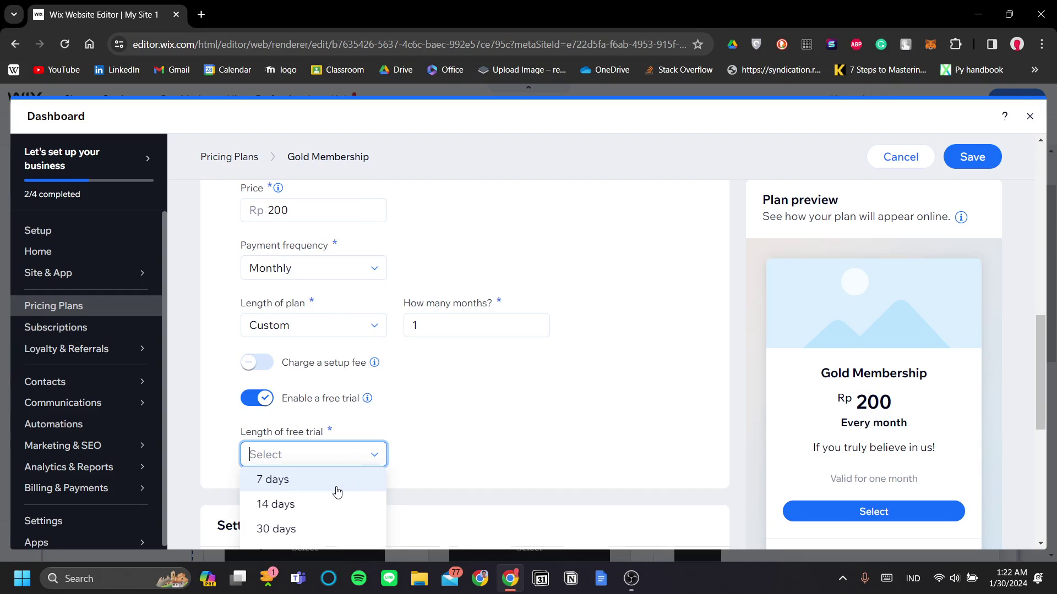
scroll(365, 491, down, 1)
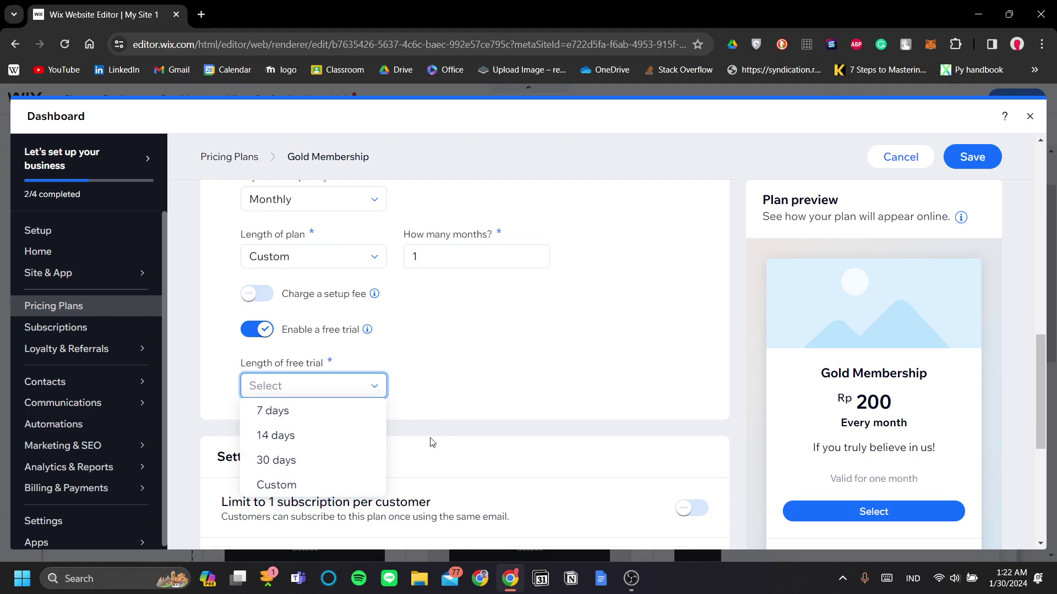
click(473, 407)
scroll(472, 401, down, 3)
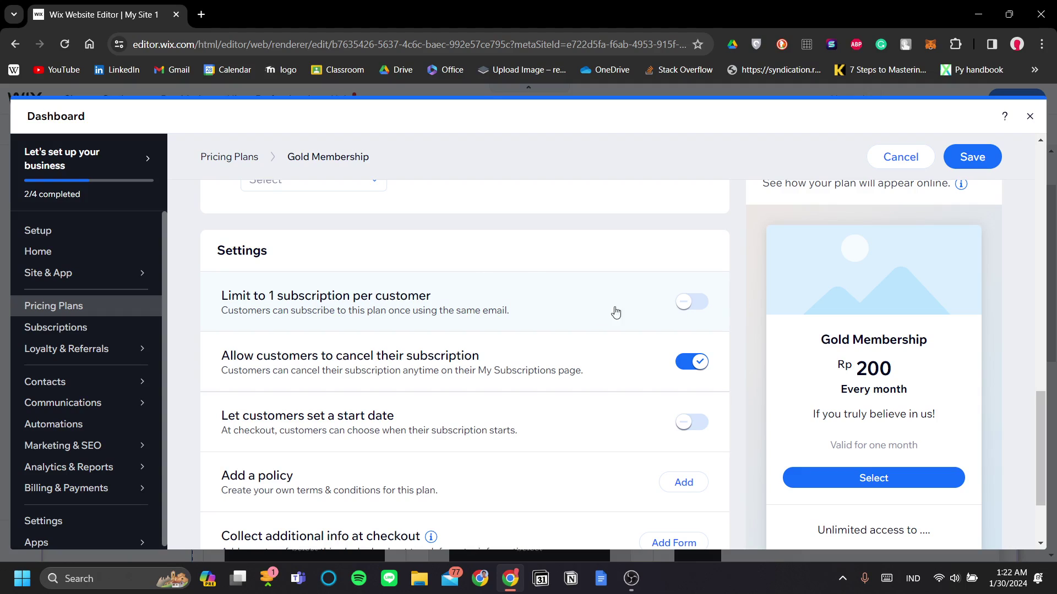
Limit each customer to one subscription while keeping subscription cancellation allowed.
click(691, 302)
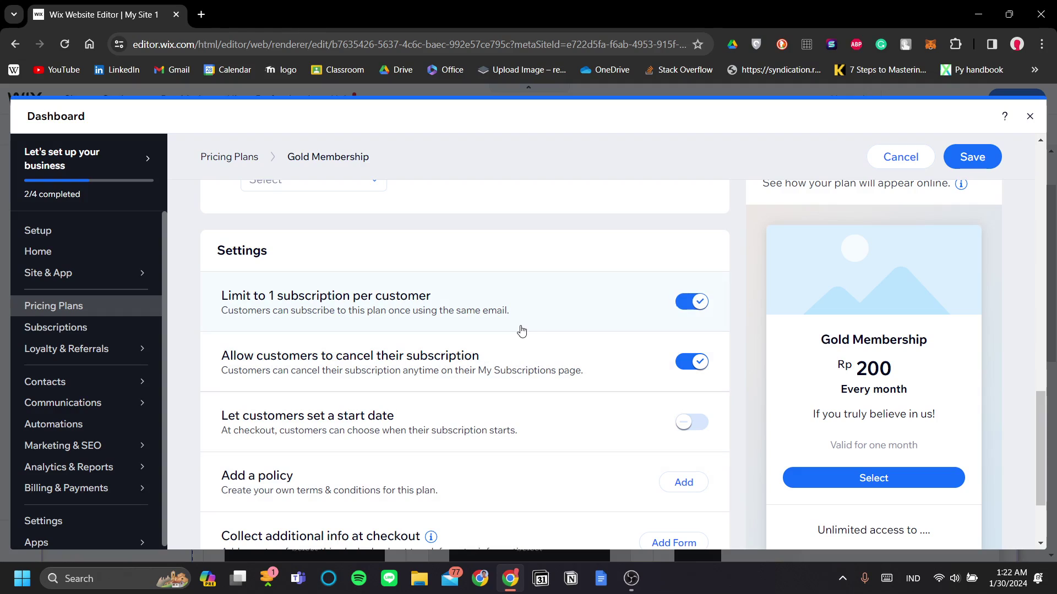
scroll(537, 318, down, 1)
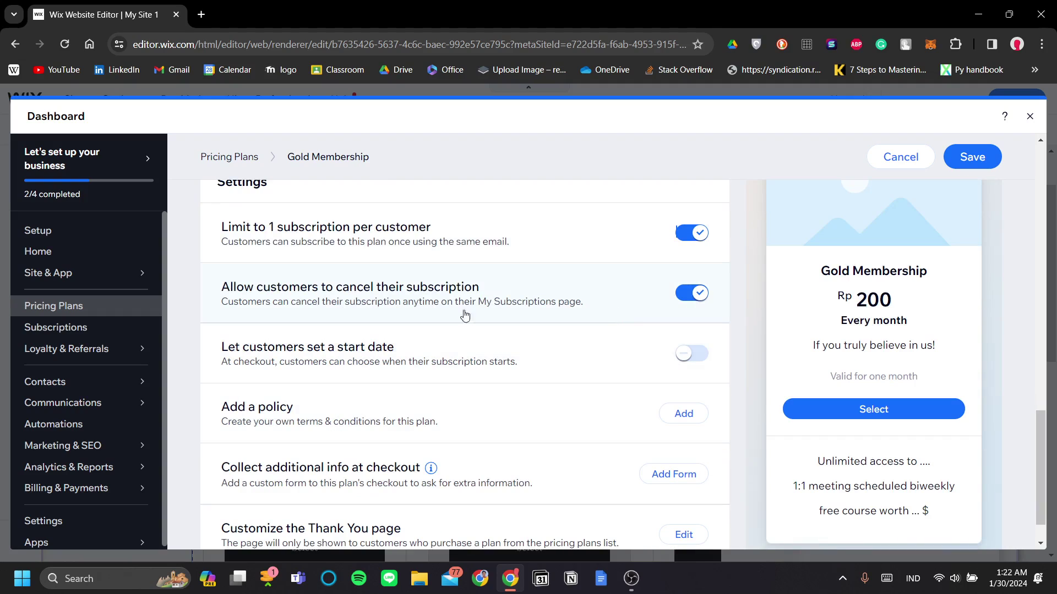
drag(216, 288, 495, 289)
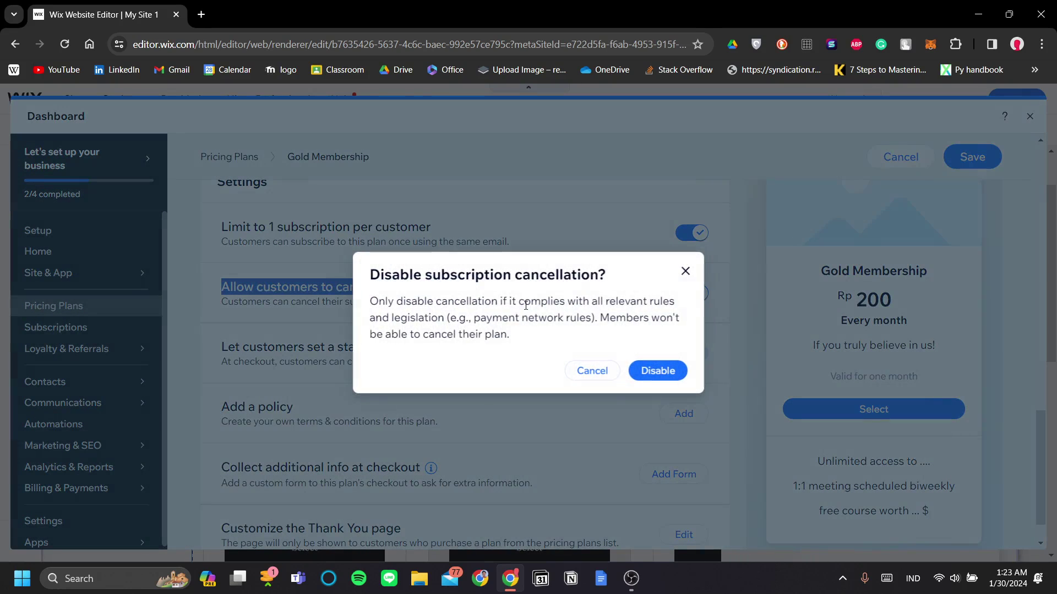
click(685, 270)
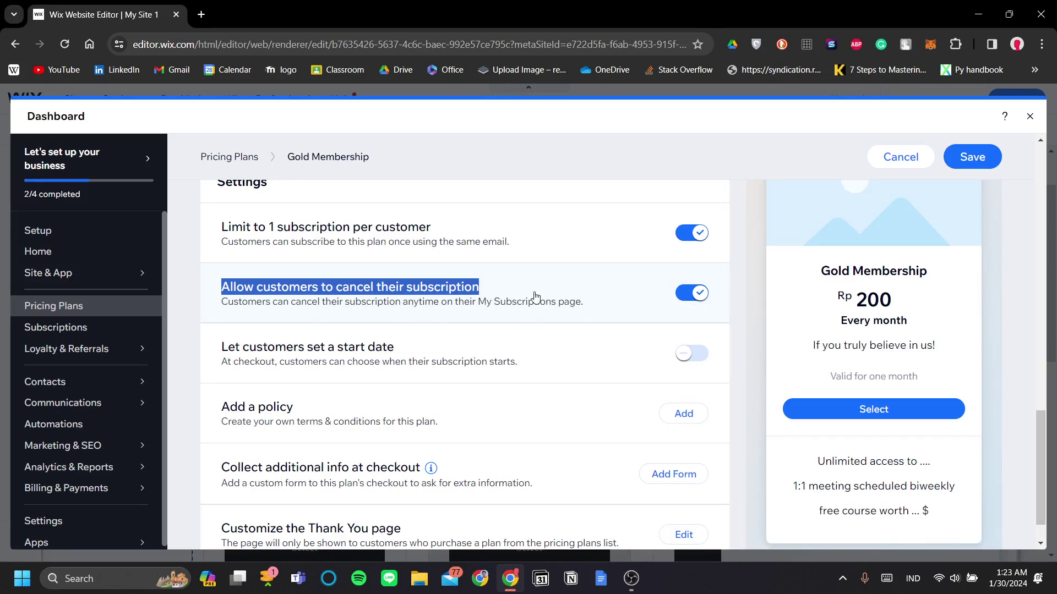
scroll(531, 319, down, 2)
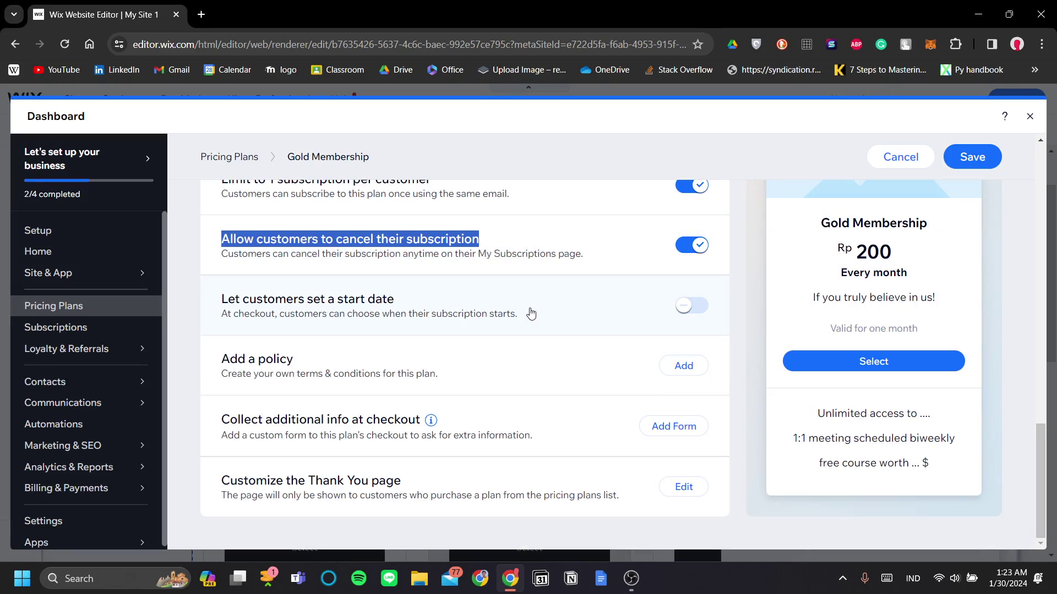
Draft the policy text 'if you dont commit, you will not' and discard it unsaved.
click(682, 366)
click(397, 331)
text(if you dont commit,)
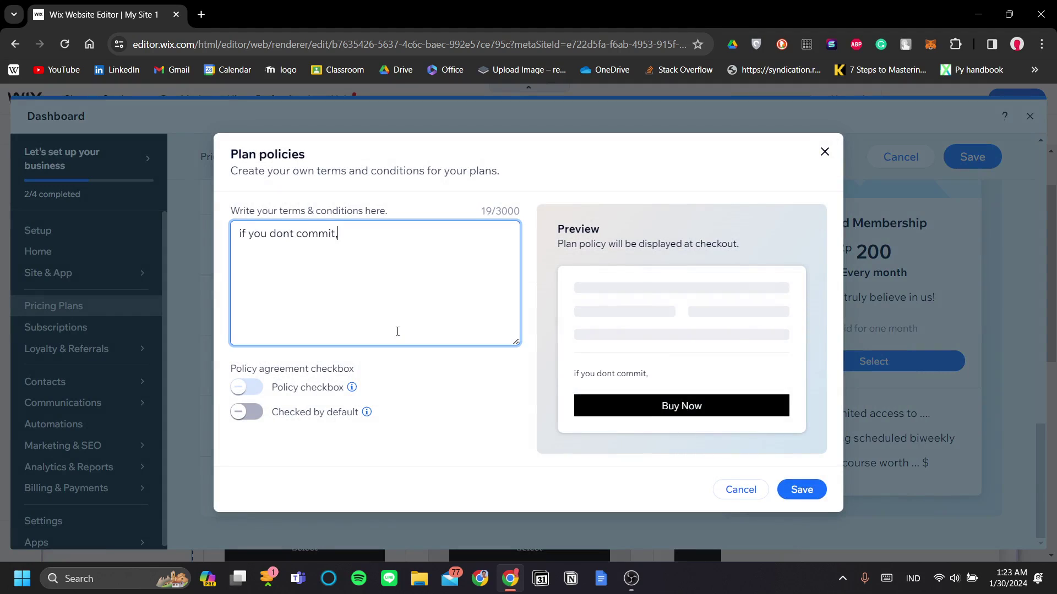
text( w)
key(BackSpace)
text(you will not)
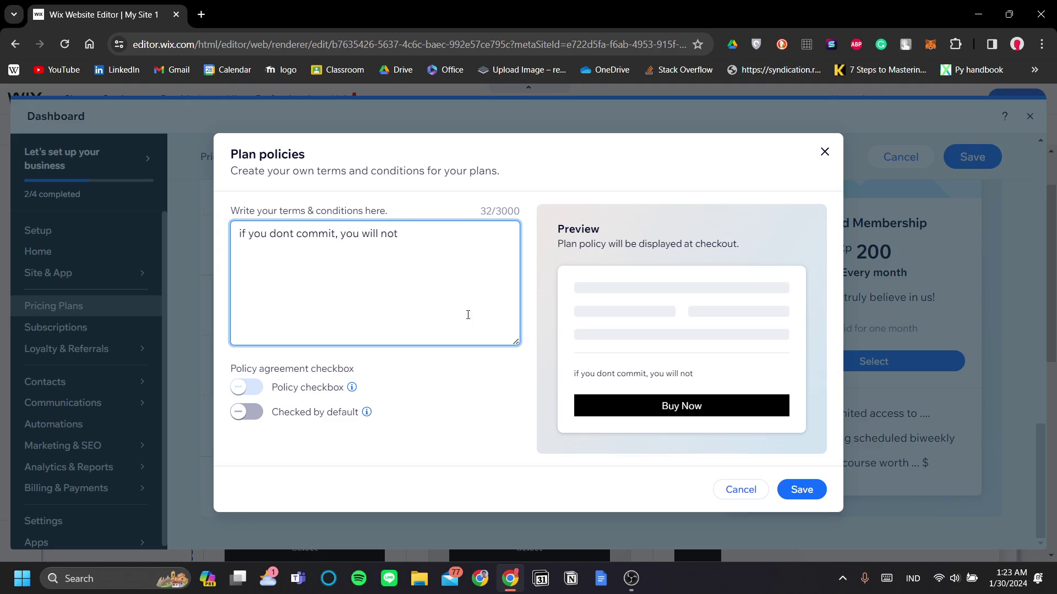
click(823, 152)
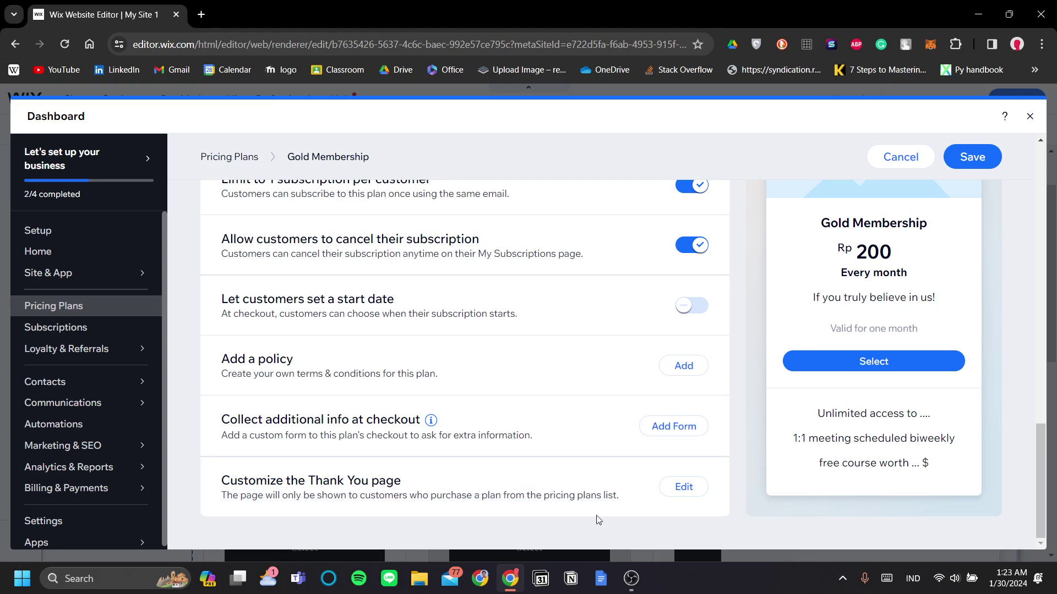
Set Gold Membership to 2 months with a 7-day free trial and save it.
click(692, 496)
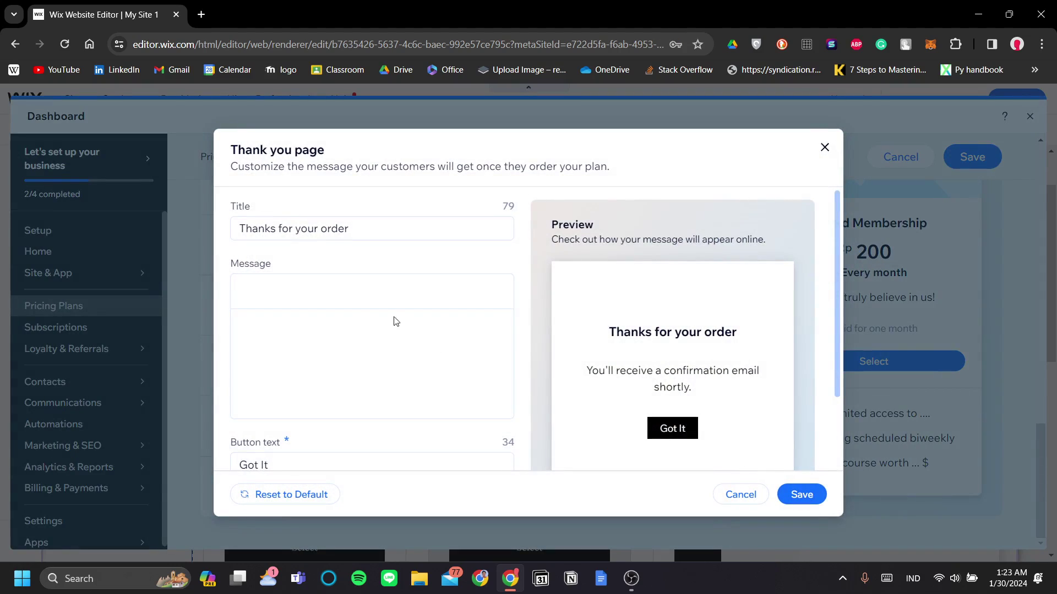
click(824, 147)
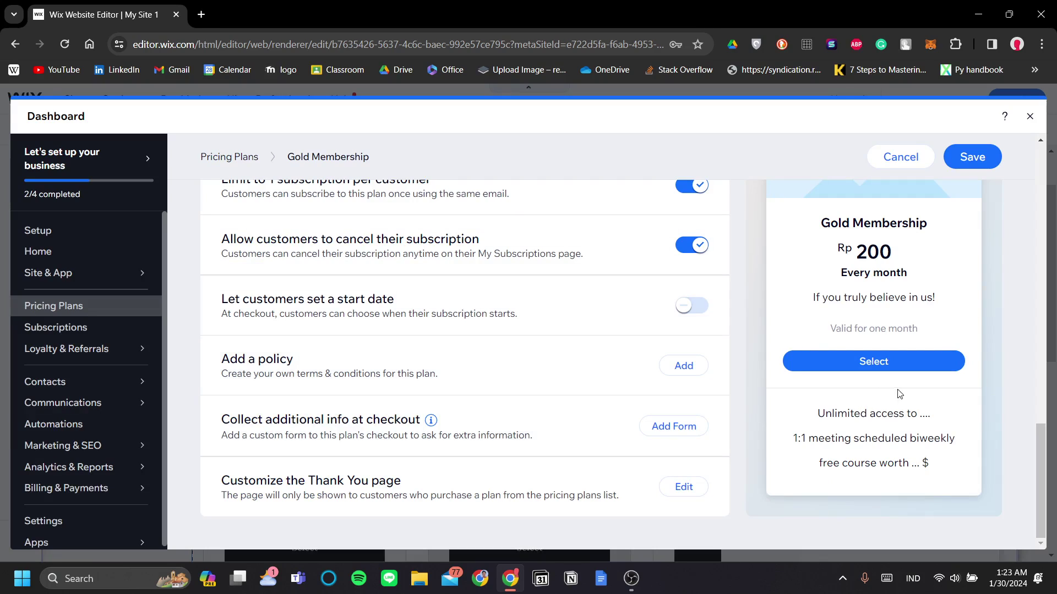
click(972, 157)
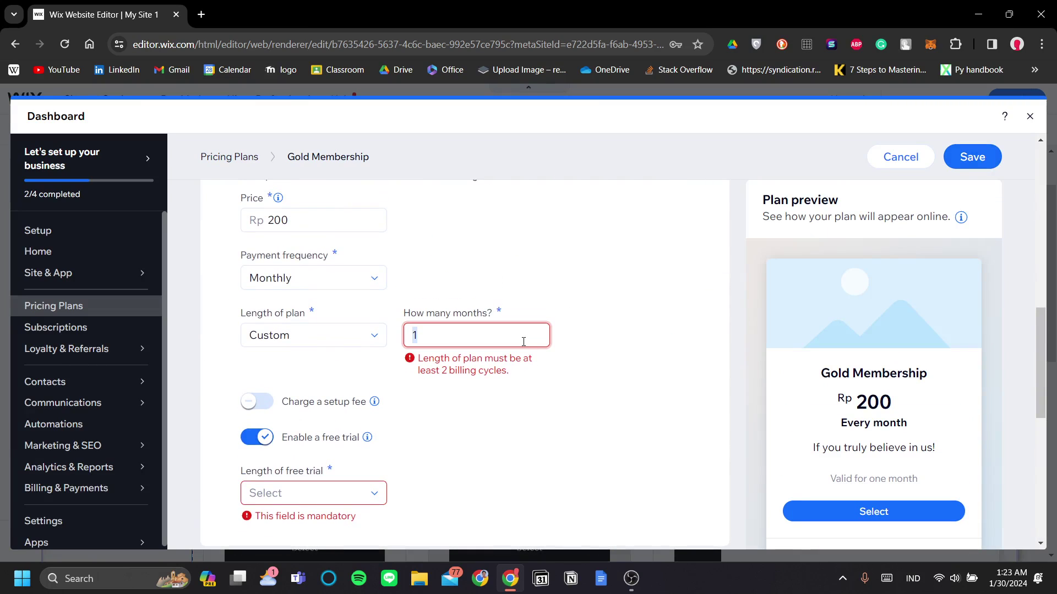
text(2)
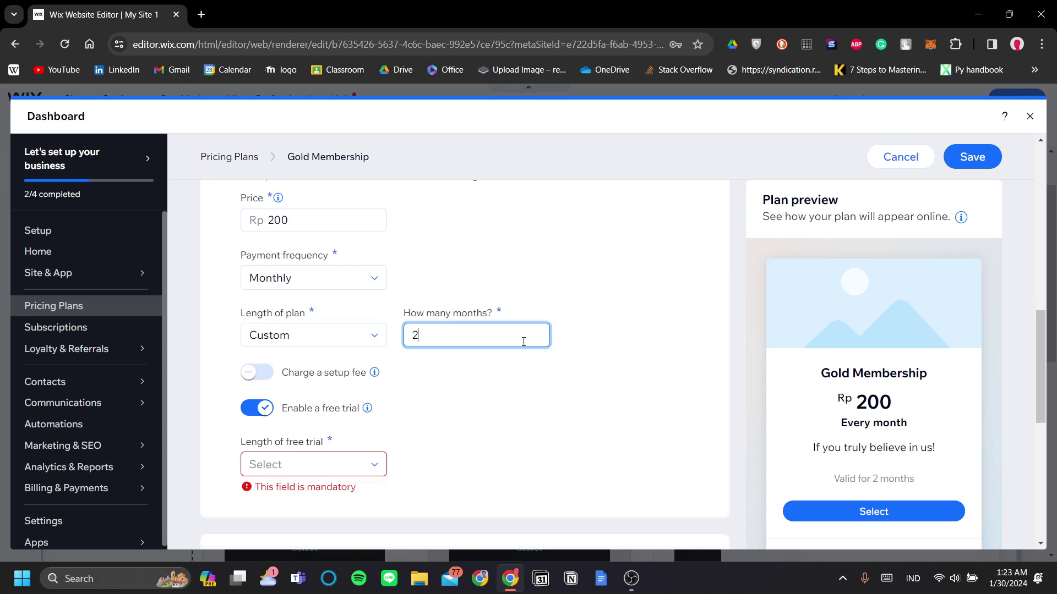
click(308, 465)
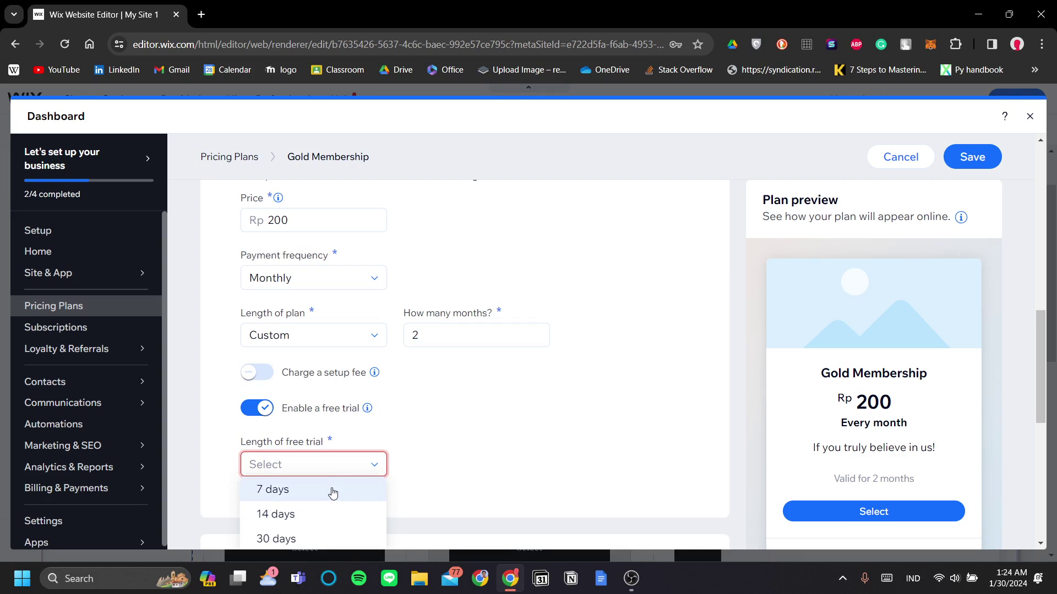
click(333, 490)
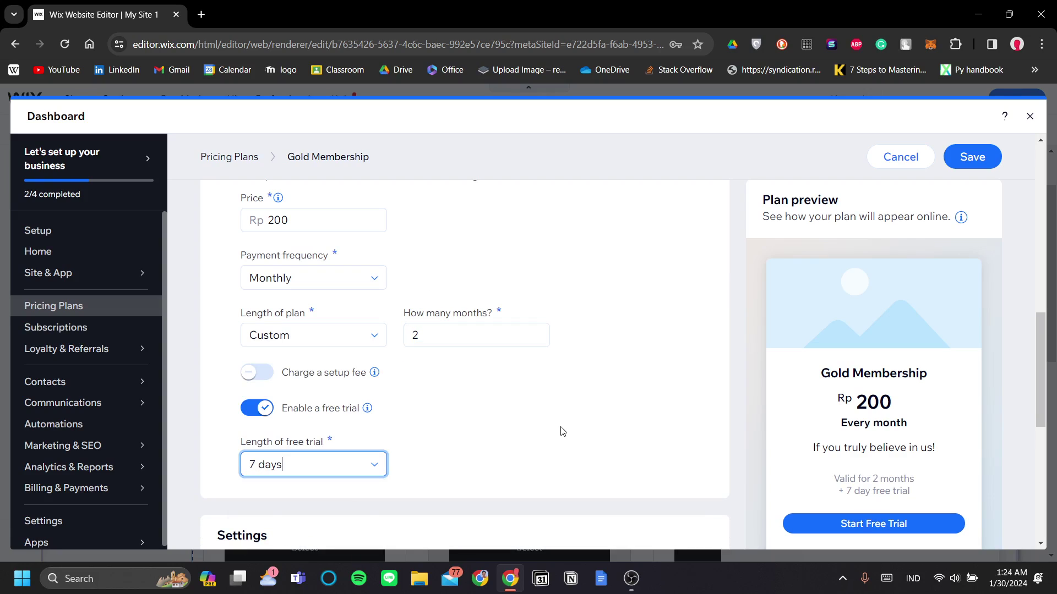
scroll(583, 423, down, 1)
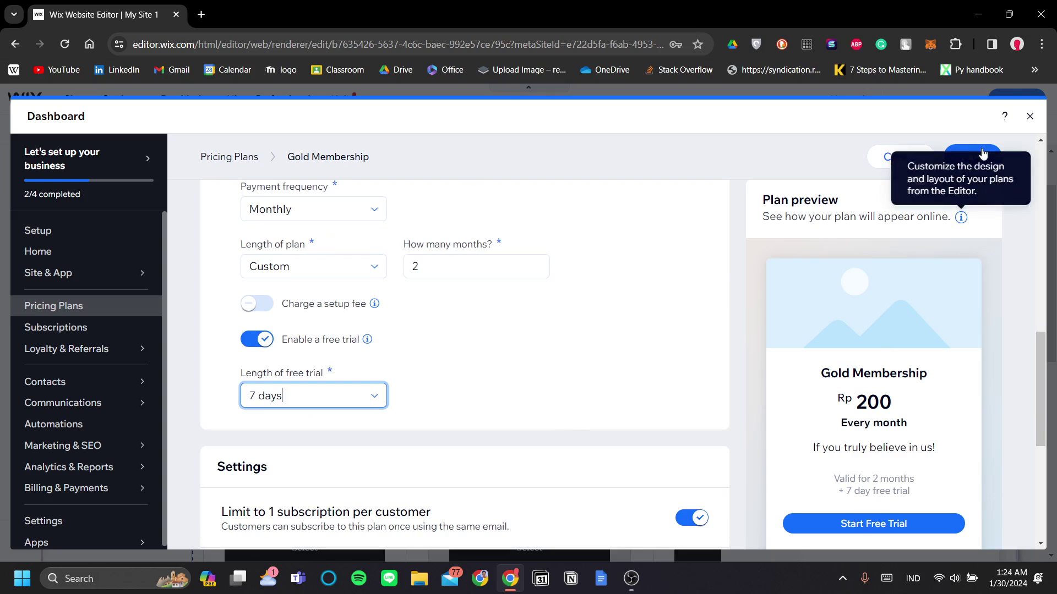
click(951, 165)
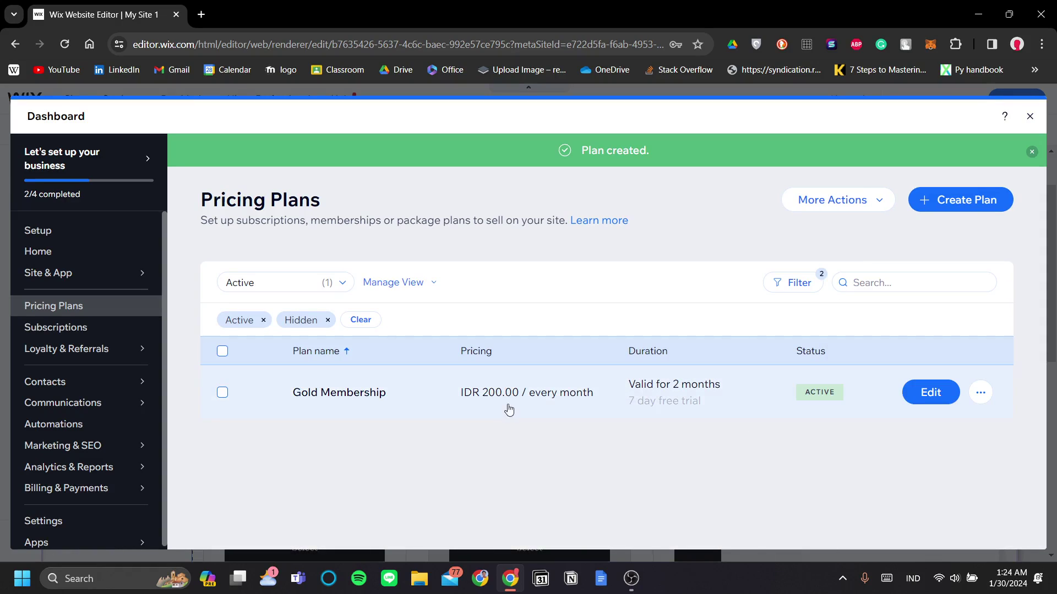
Create a new plan named 'Silver membership' priced at 100.
click(967, 204)
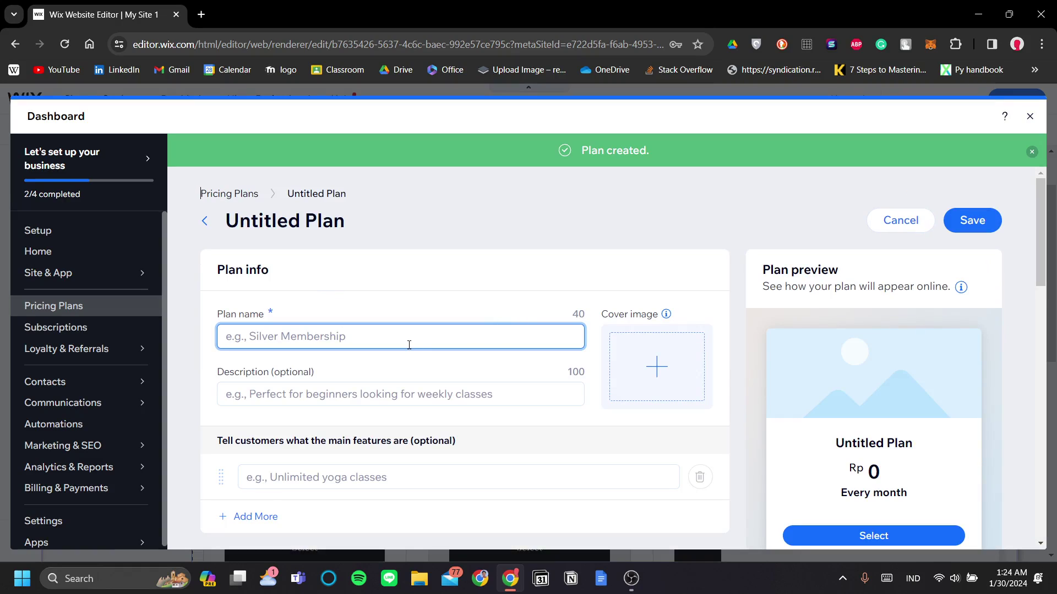
text(Silver me)
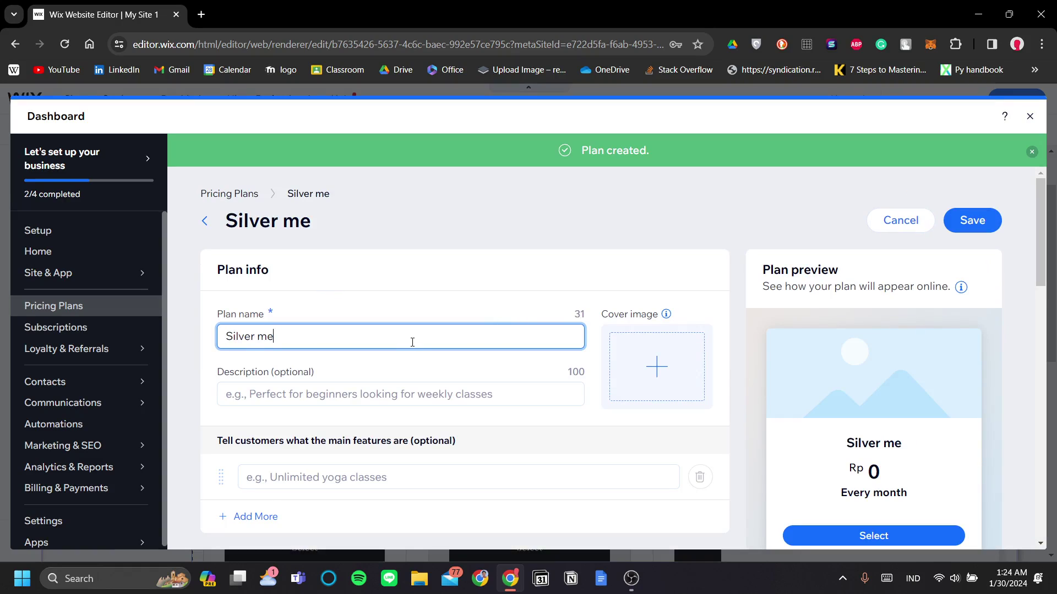
text(mbership)
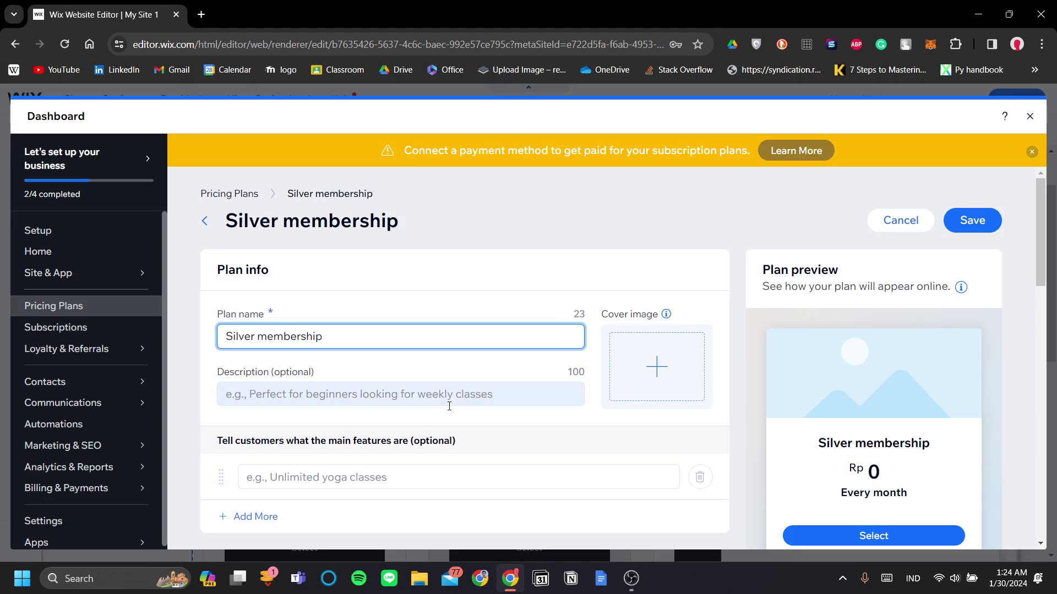
scroll(419, 391, down, 3)
click(427, 337)
scroll(456, 415, down, 5)
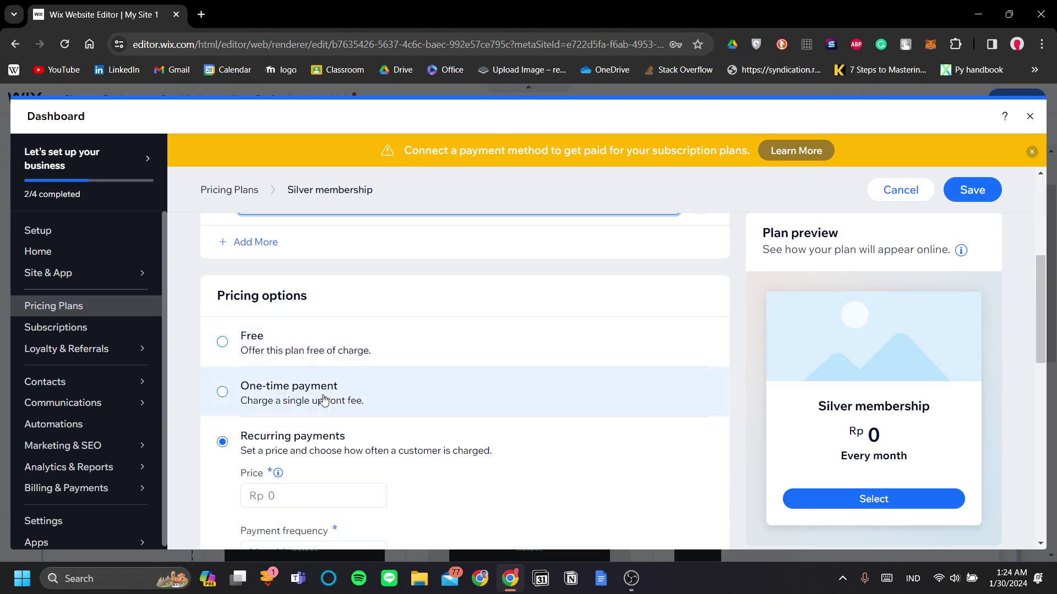
click(317, 358)
text(1000)
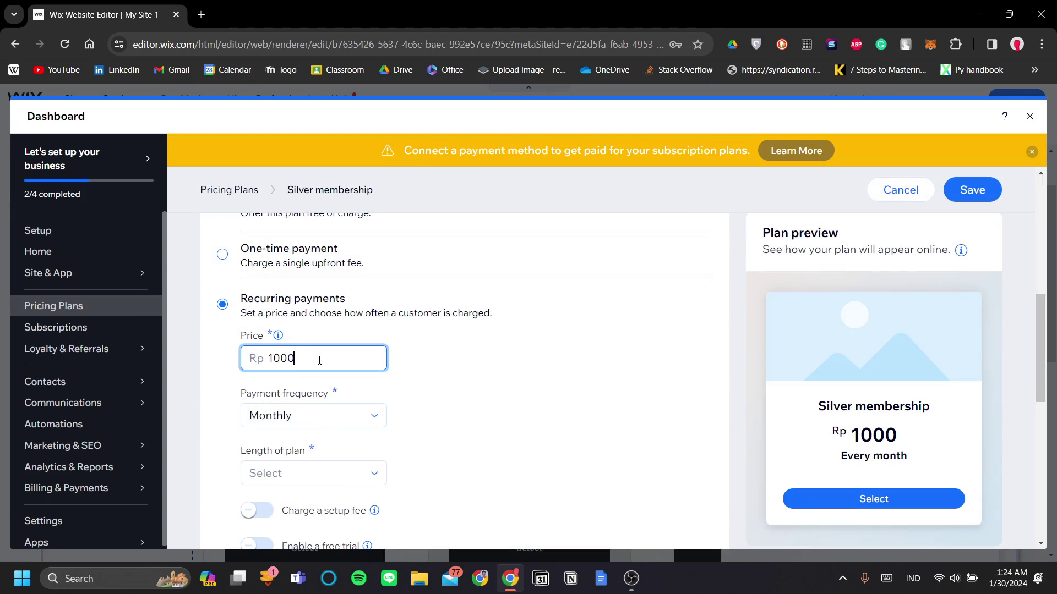
key(BackSpace)
scroll(365, 364, down, 1)
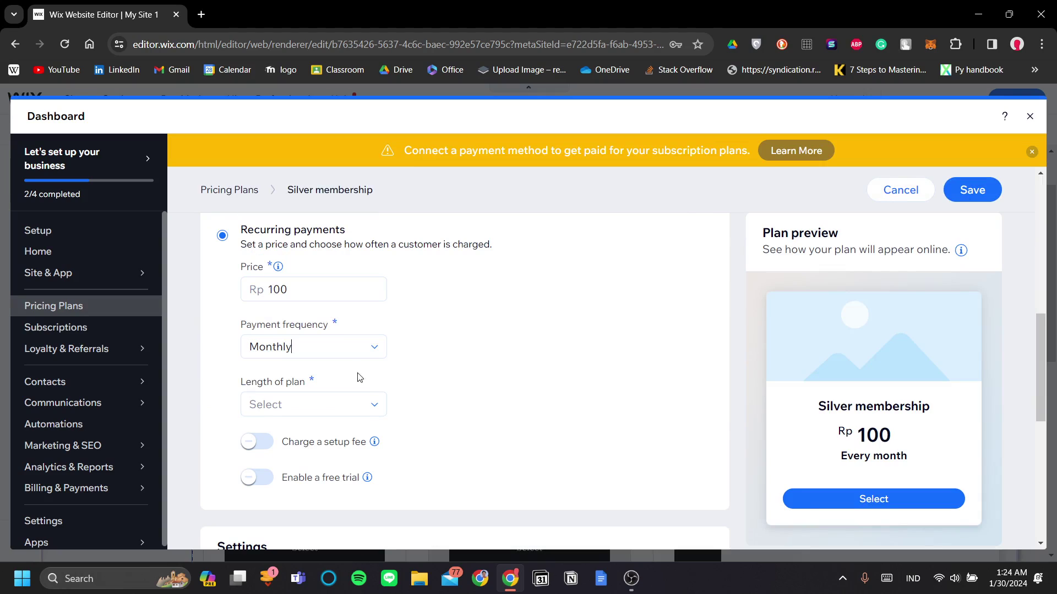
Make the Silver plan last 3 months, limited to one subscription per customer.
click(377, 405)
click(354, 438)
scroll(366, 472, down, 1)
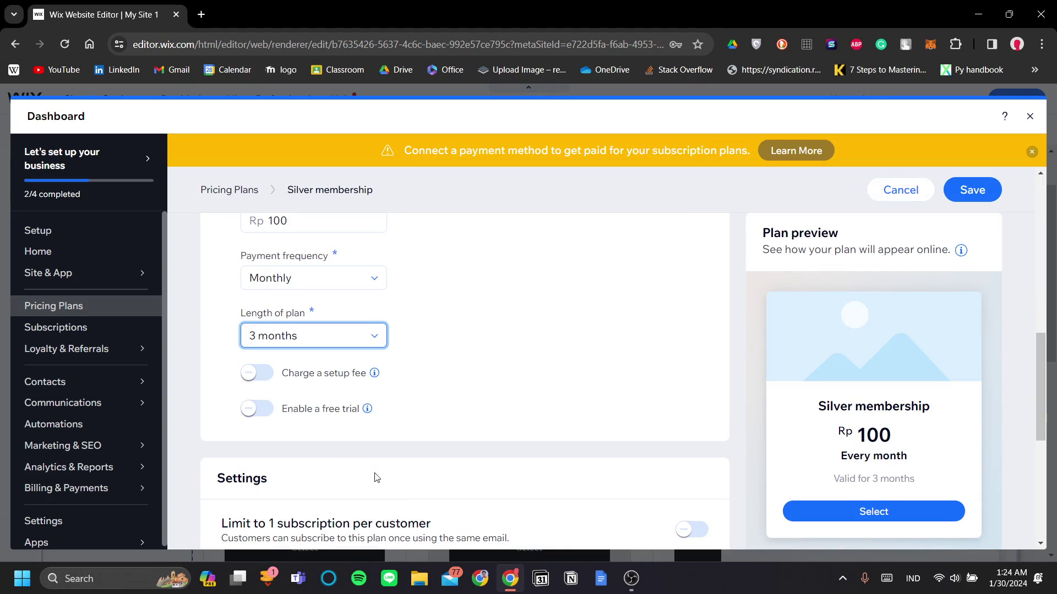
scroll(482, 421, down, 3)
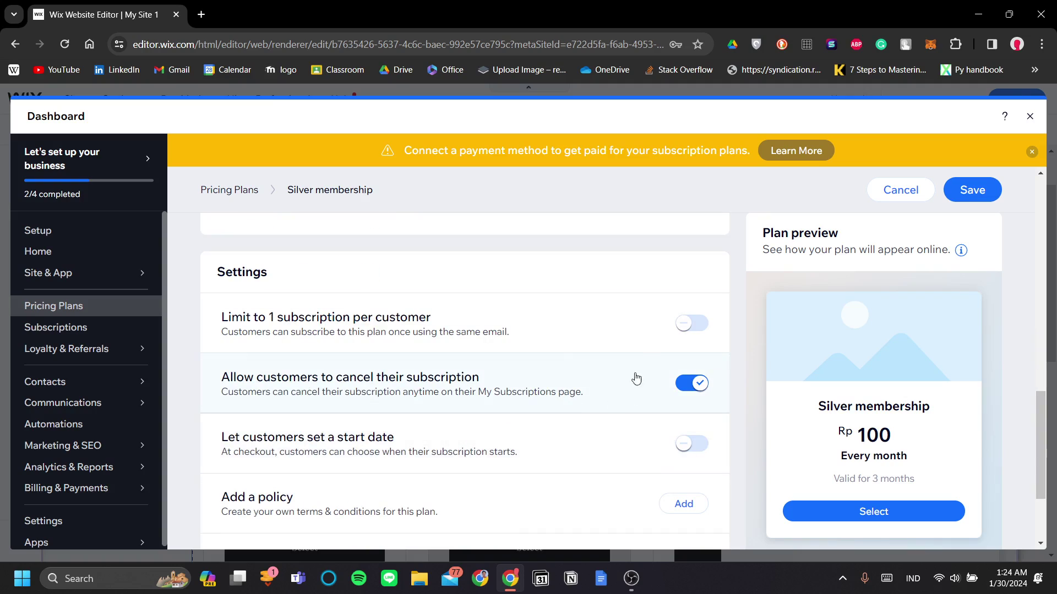
click(692, 323)
scroll(585, 417, down, 1)
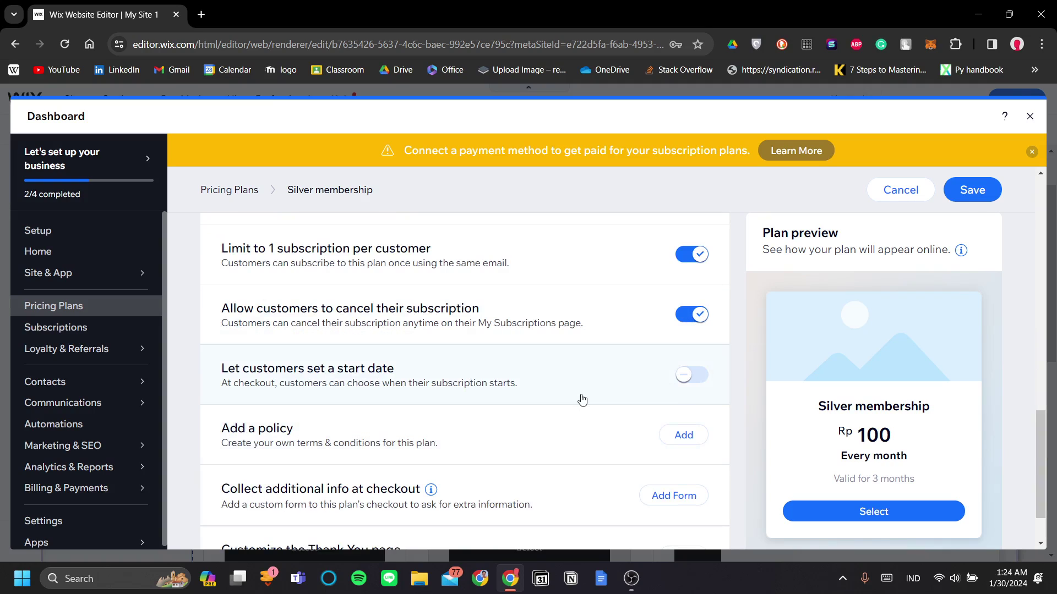
scroll(582, 398, down, 1)
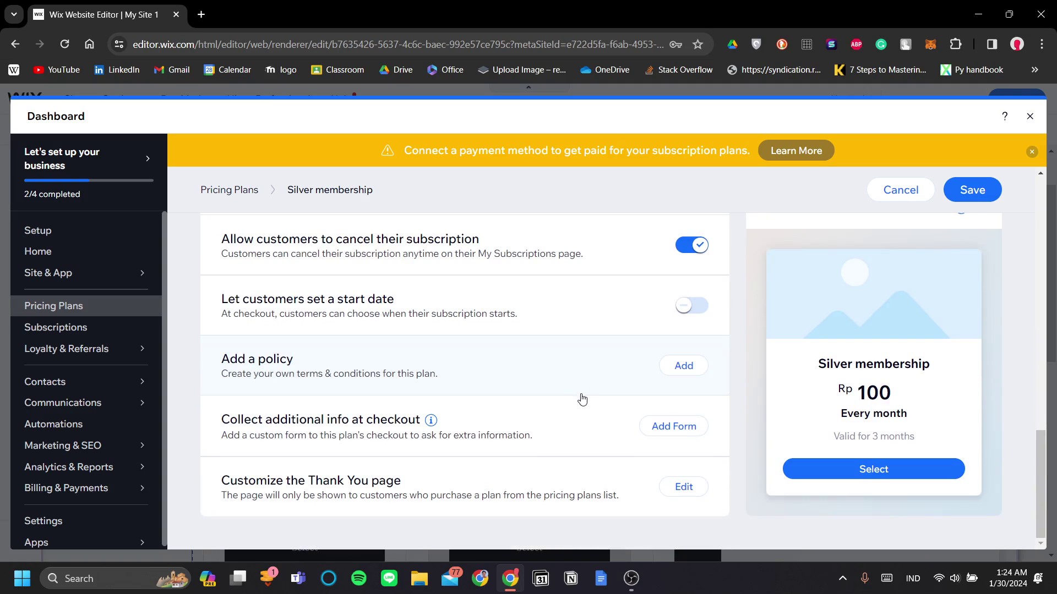
Save the Silver membership plan at IDR 100.00 monthly for 3 months.
click(970, 190)
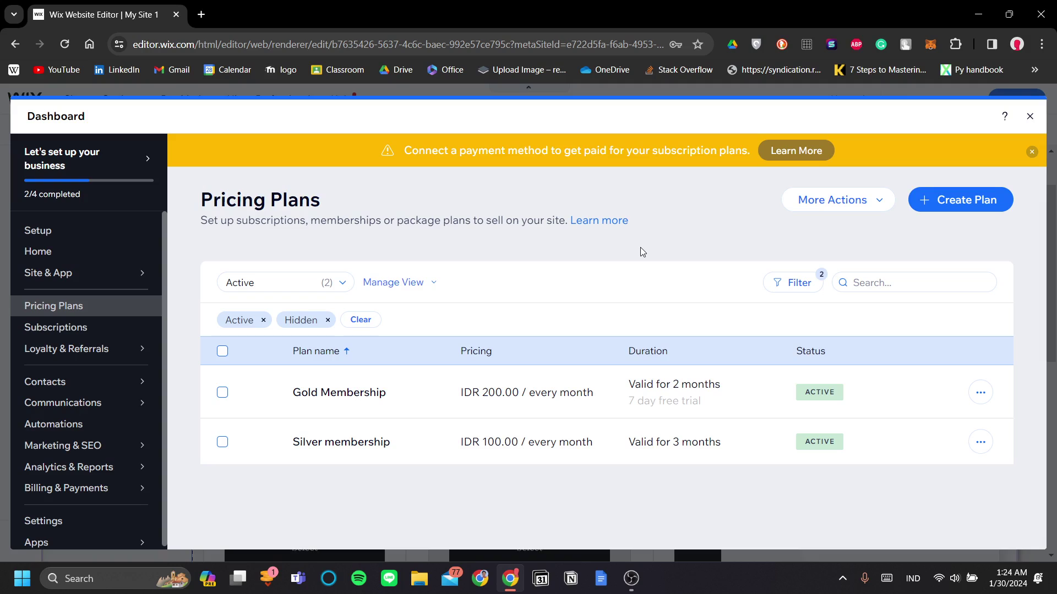
scroll(135, 368, down, 1)
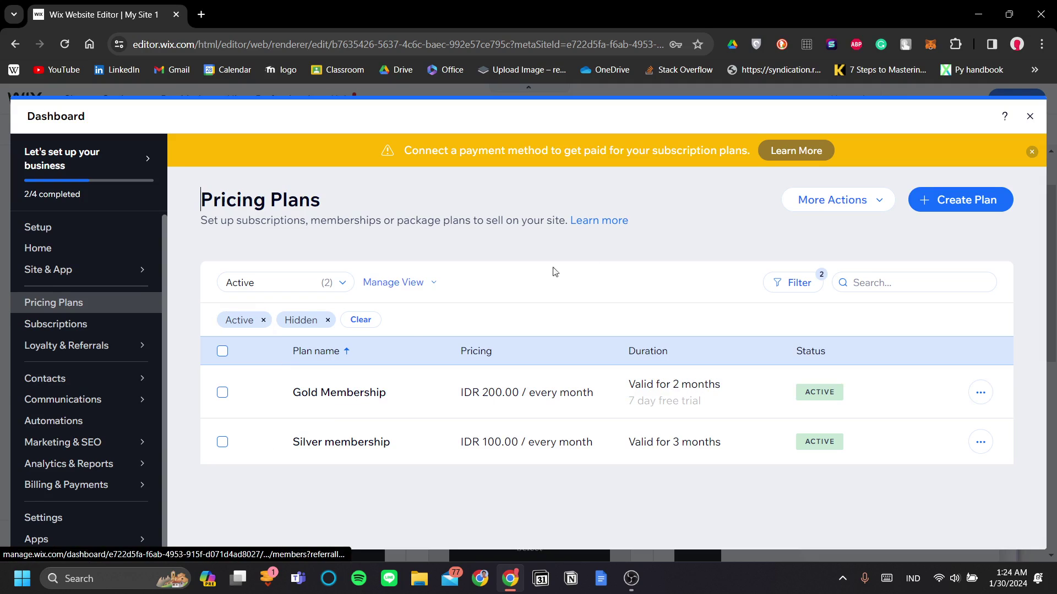
right_click(791, 149)
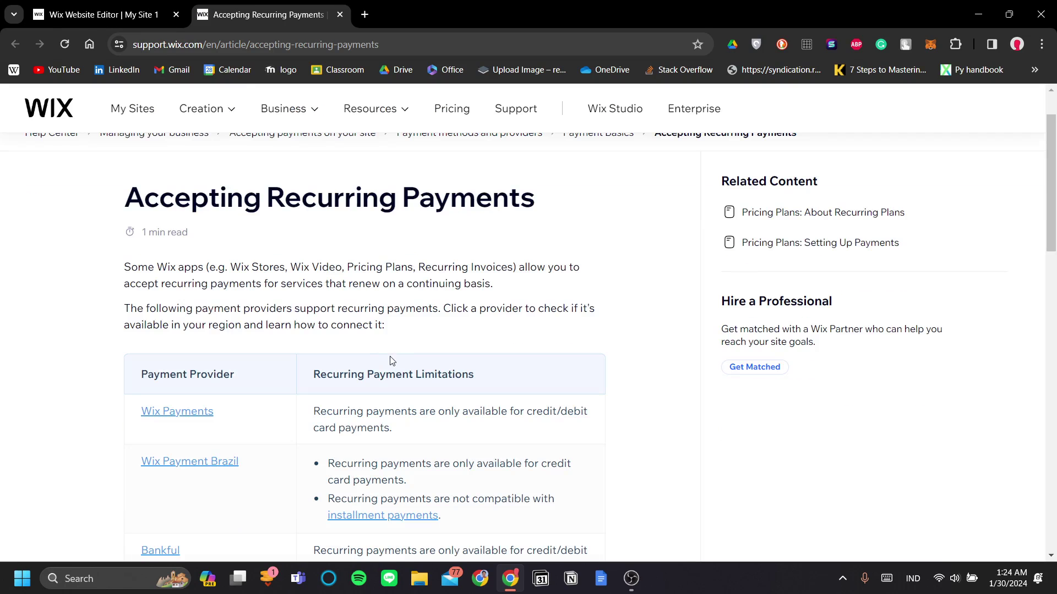
scroll(442, 306, down, 1)
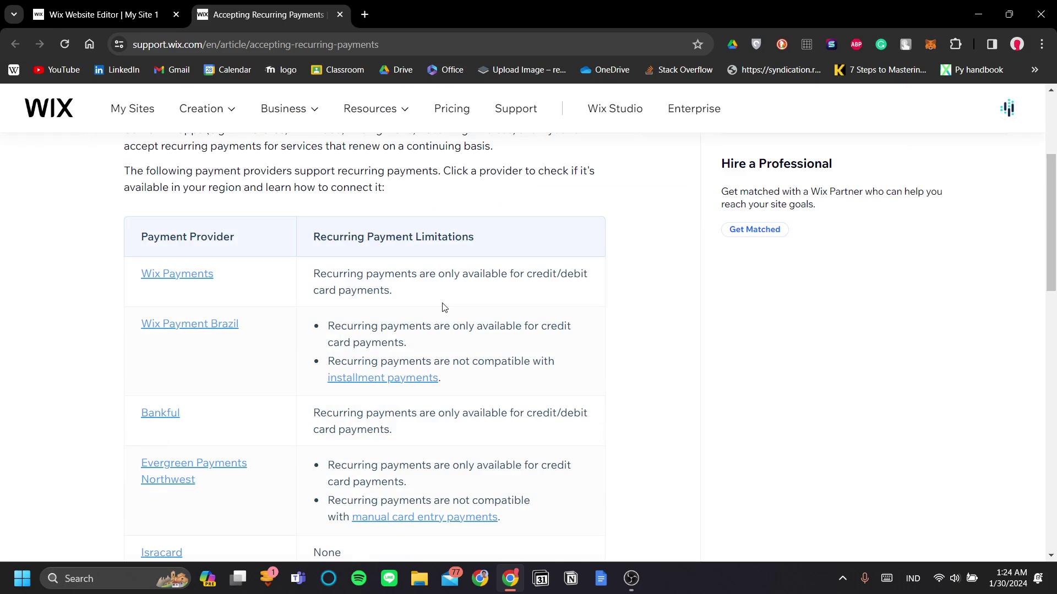
scroll(444, 304, down, 1)
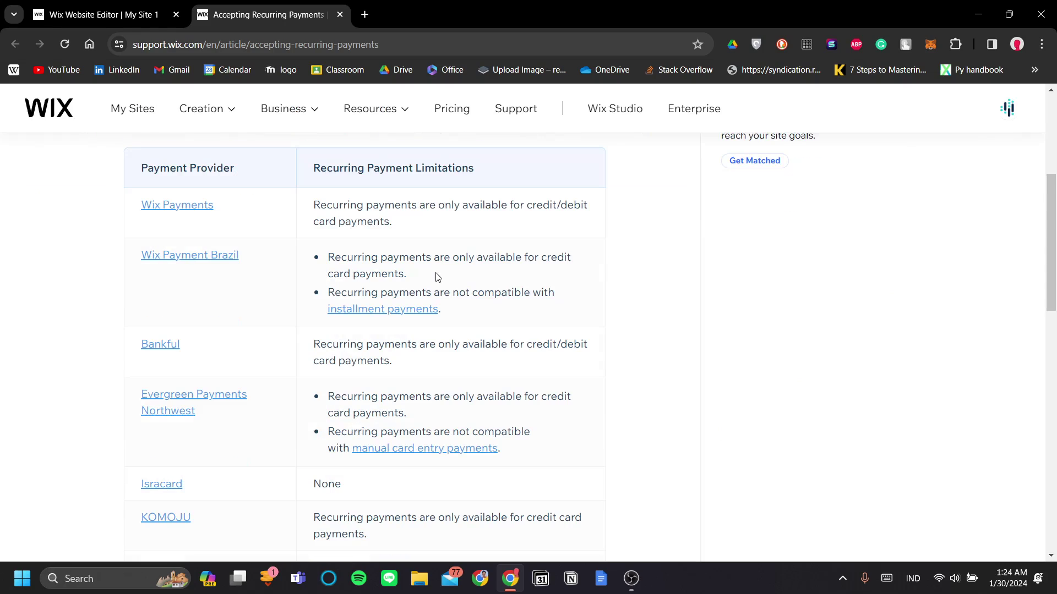
click(340, 14)
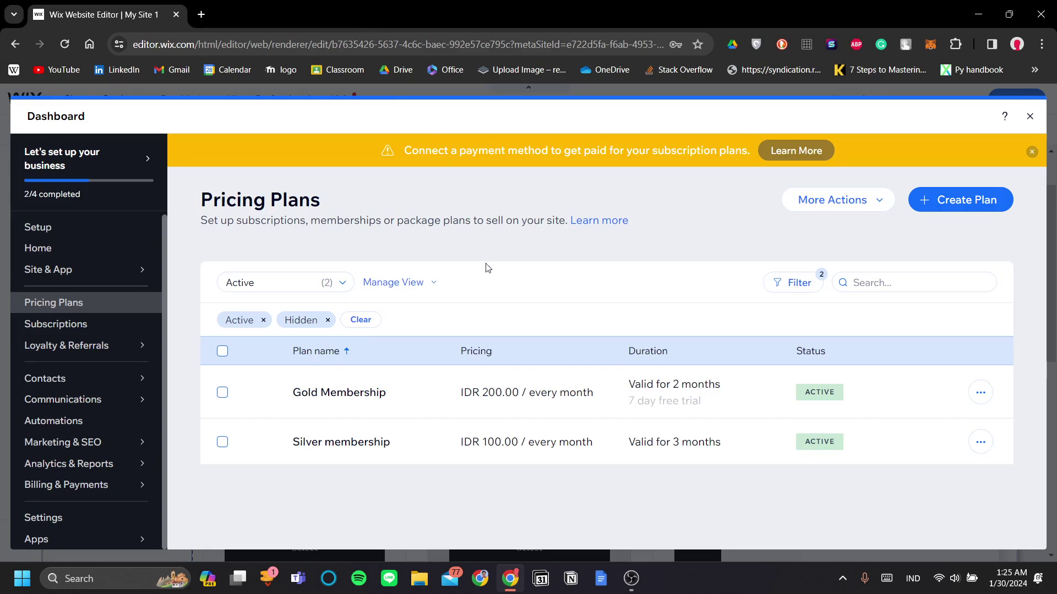
Close the dashboard and settings panel to see the Gold (Rp 200) and Silver (Rp 100) plan cards.
click(1030, 117)
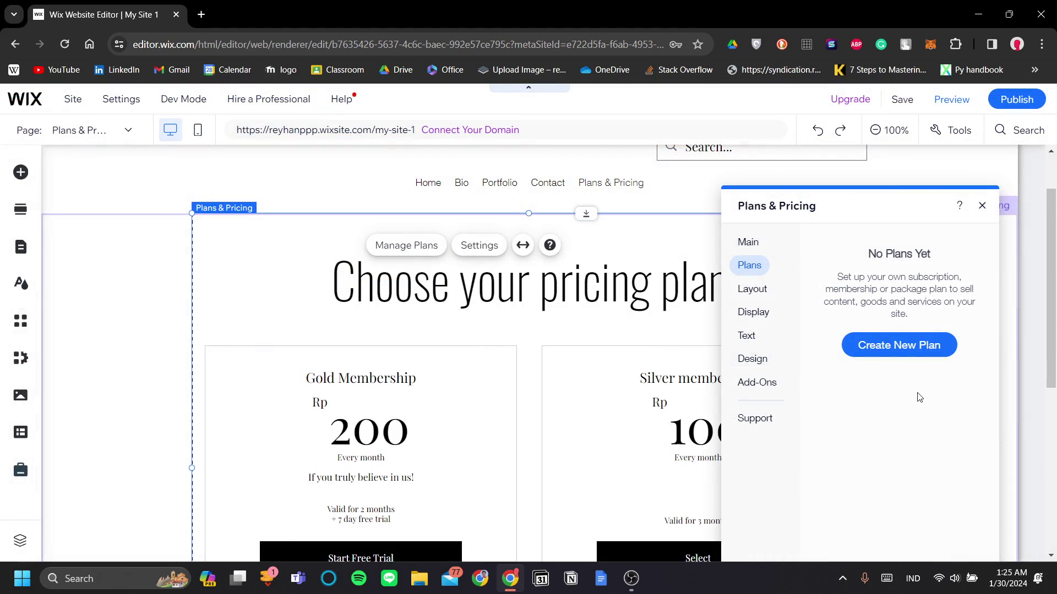
click(982, 207)
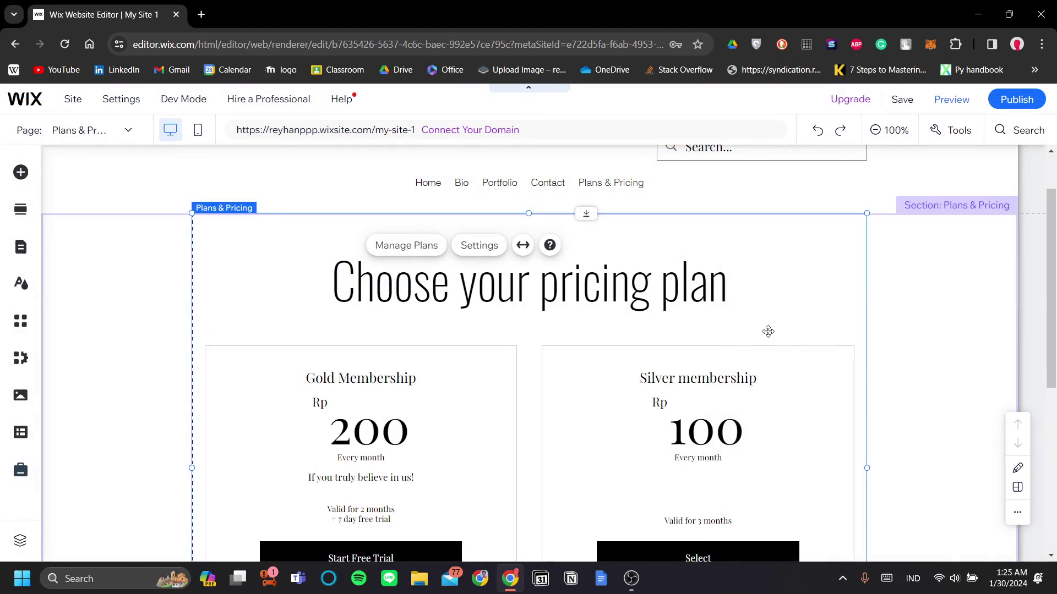
scroll(768, 332, down, 1)
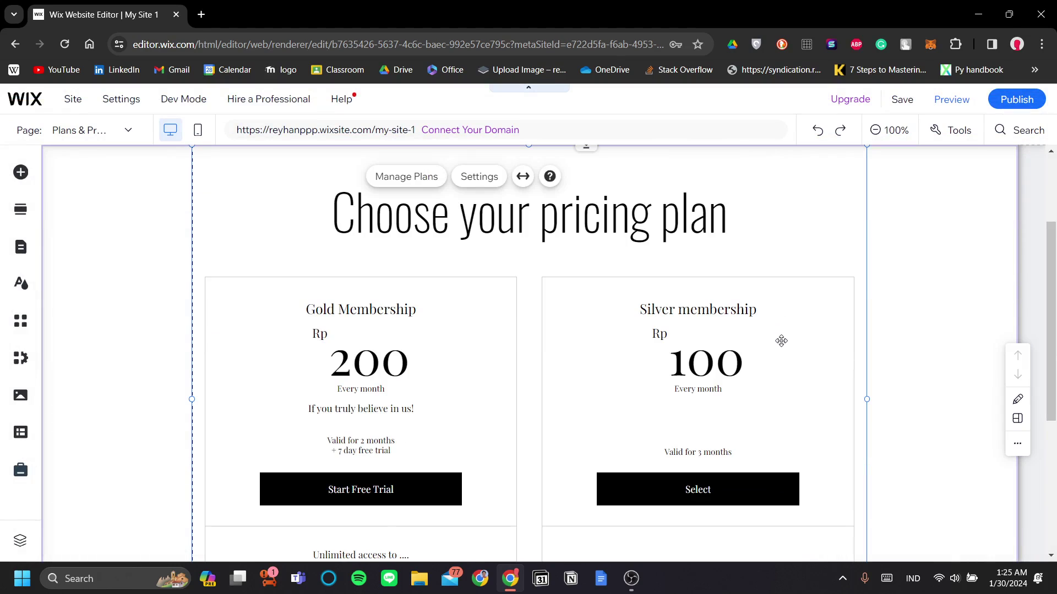
scroll(782, 340, up, 1)
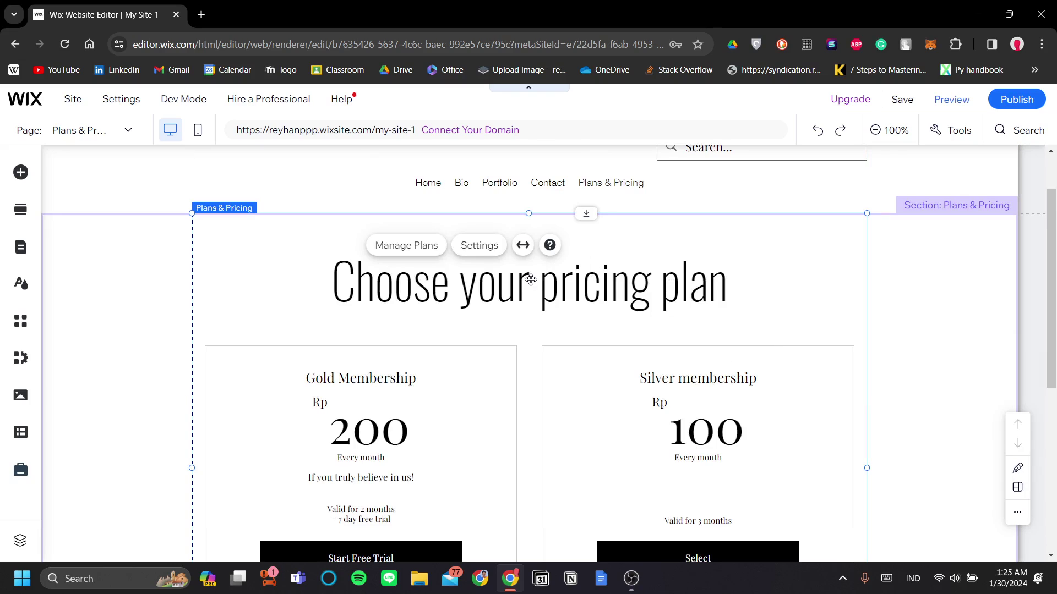
Open the Plans & Pricing widget settings and move the panel away from the plan cards.
click(490, 249)
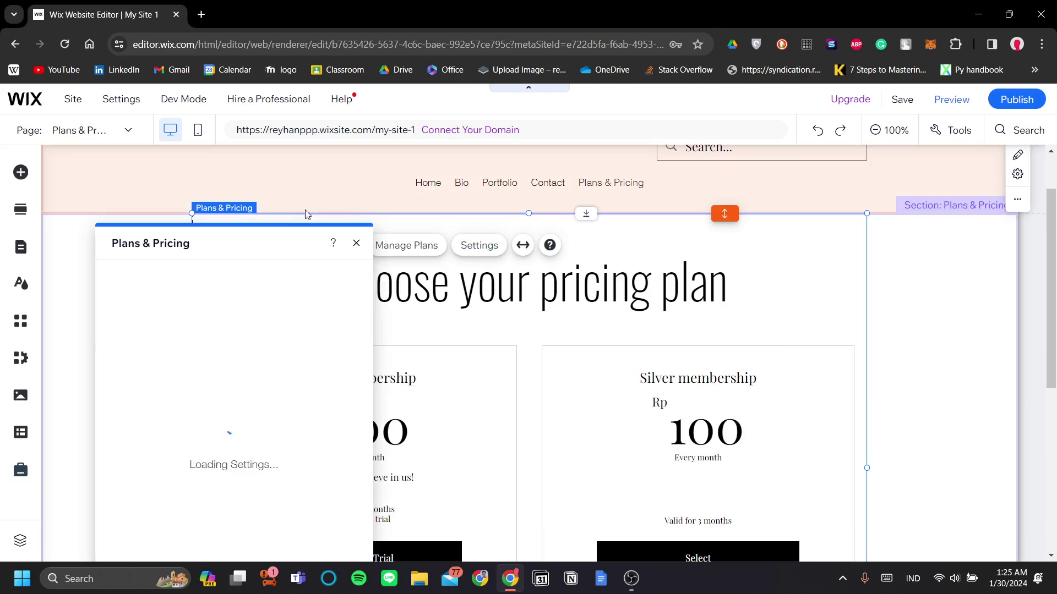
drag(274, 240, 923, 177)
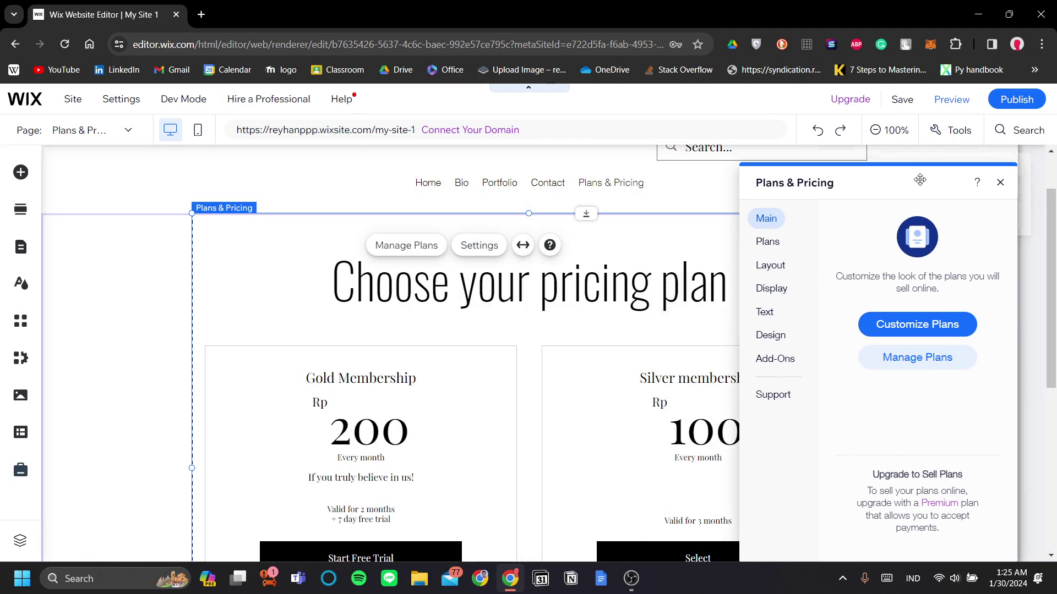
scroll(591, 355, down, 3)
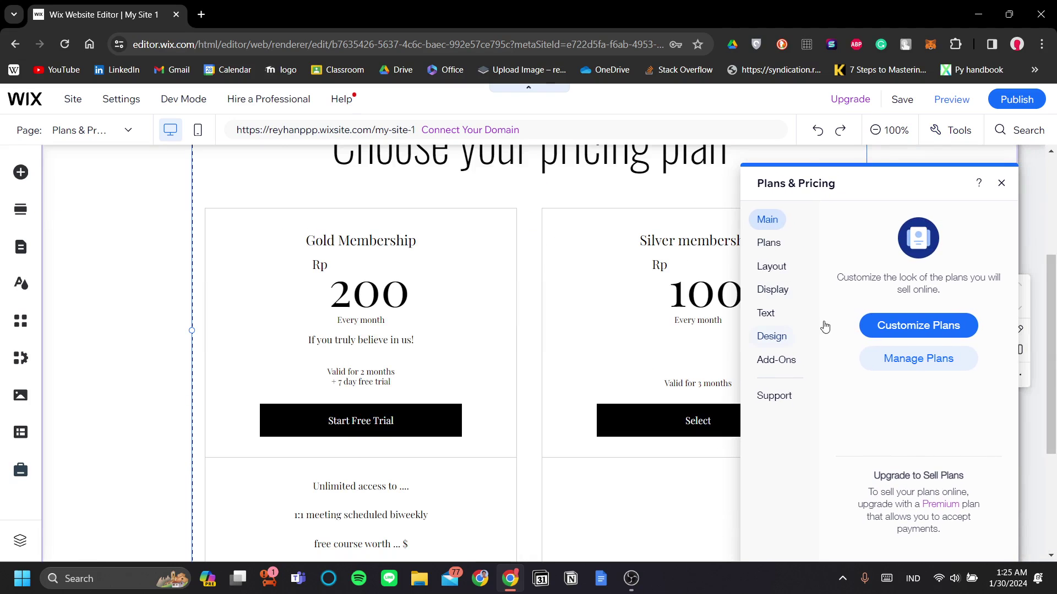
Browse the Layout, Display, Text, Design and Add-Ons settings, ending on Layout.
click(775, 267)
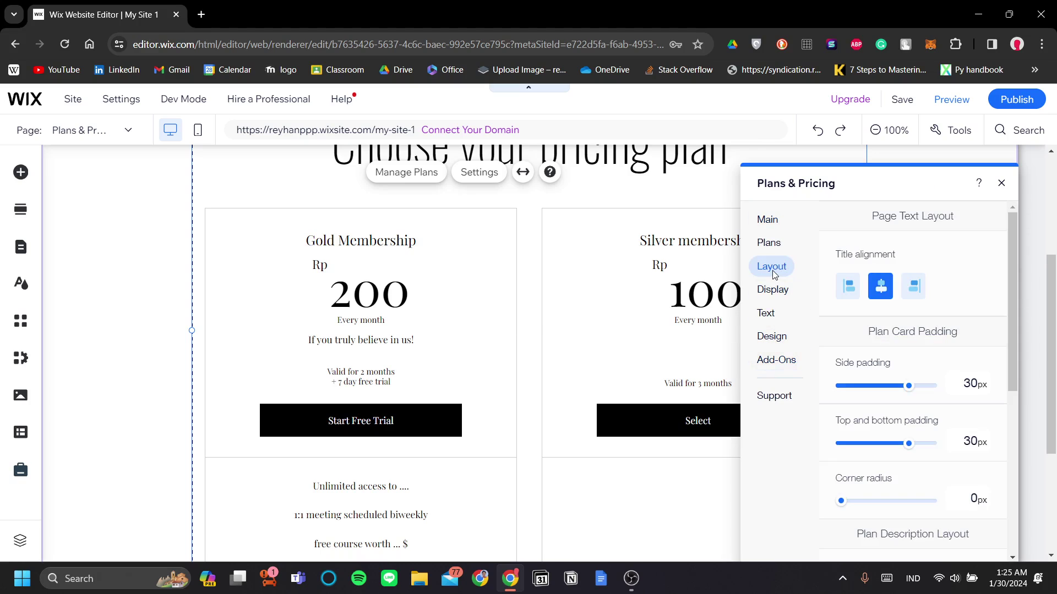
click(773, 290)
click(769, 315)
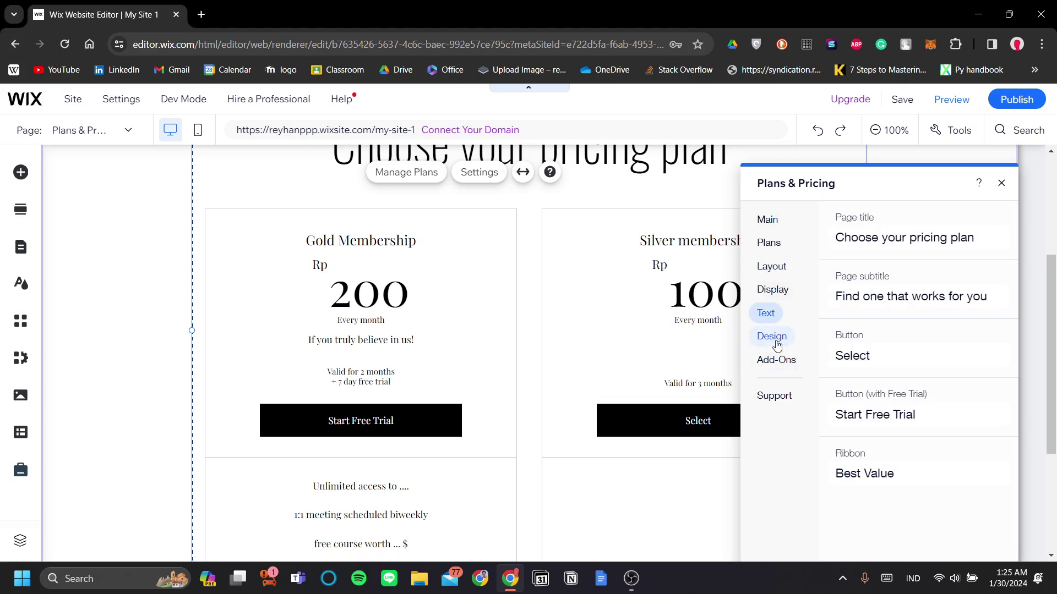
click(774, 338)
click(777, 361)
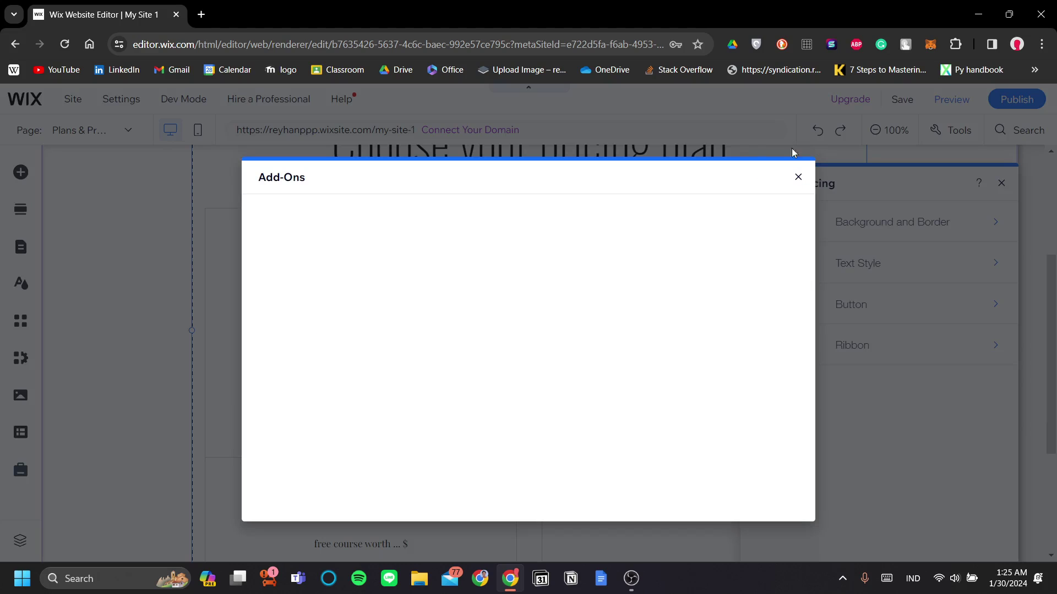
click(798, 176)
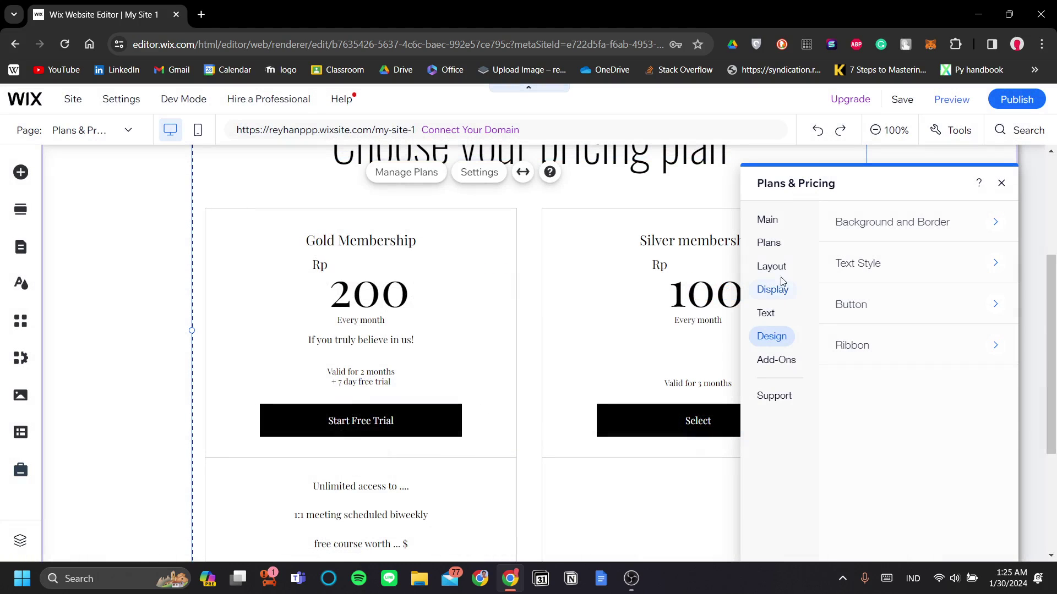
click(770, 244)
click(773, 267)
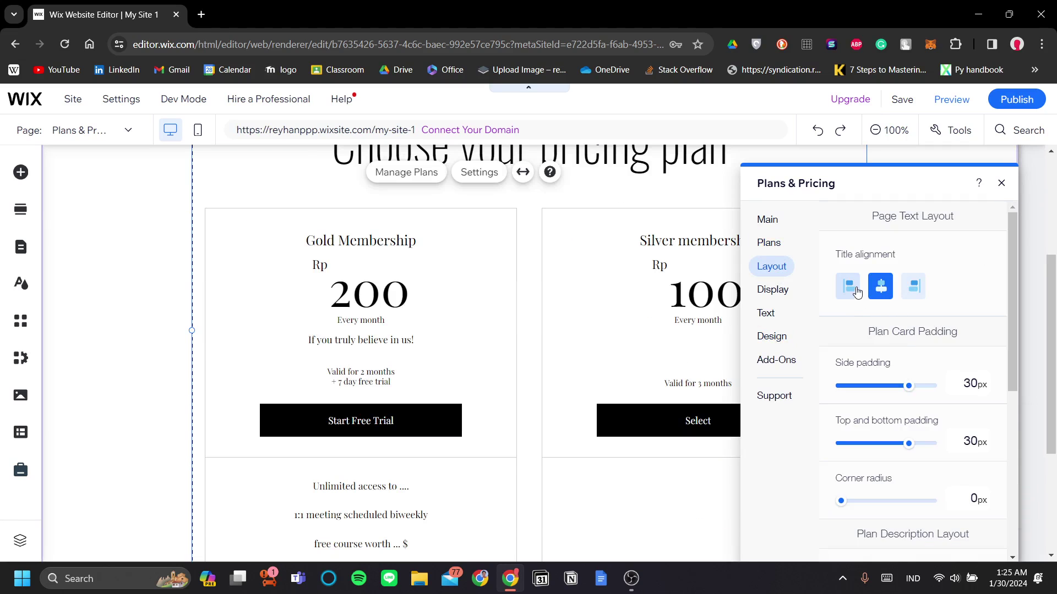
Test heading alignments and keep it centred, then left-align the plan card text.
click(856, 292)
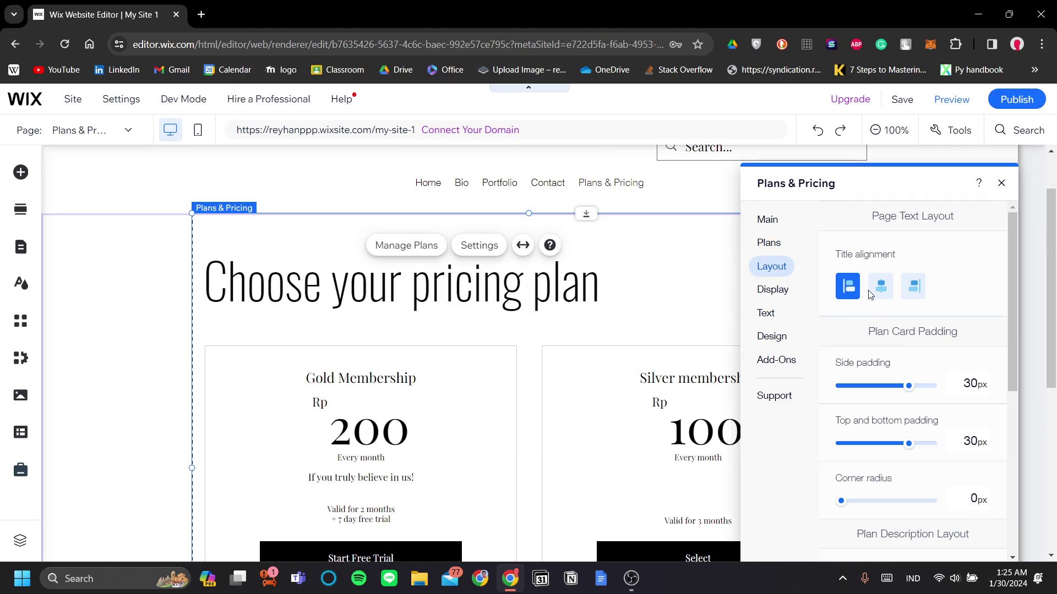
click(869, 295)
click(913, 286)
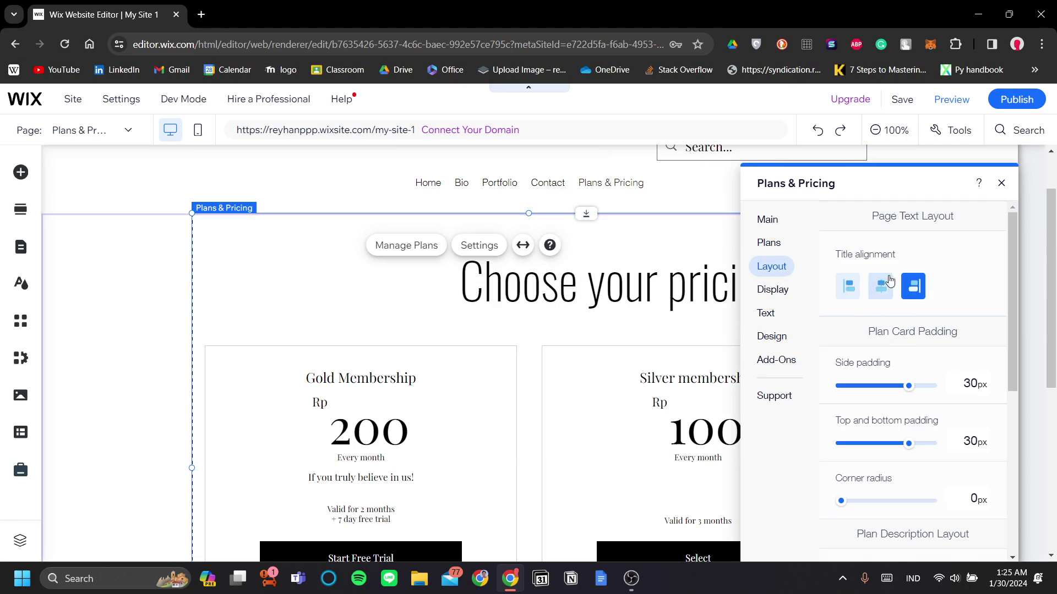
click(880, 287)
scroll(913, 320, down, 4)
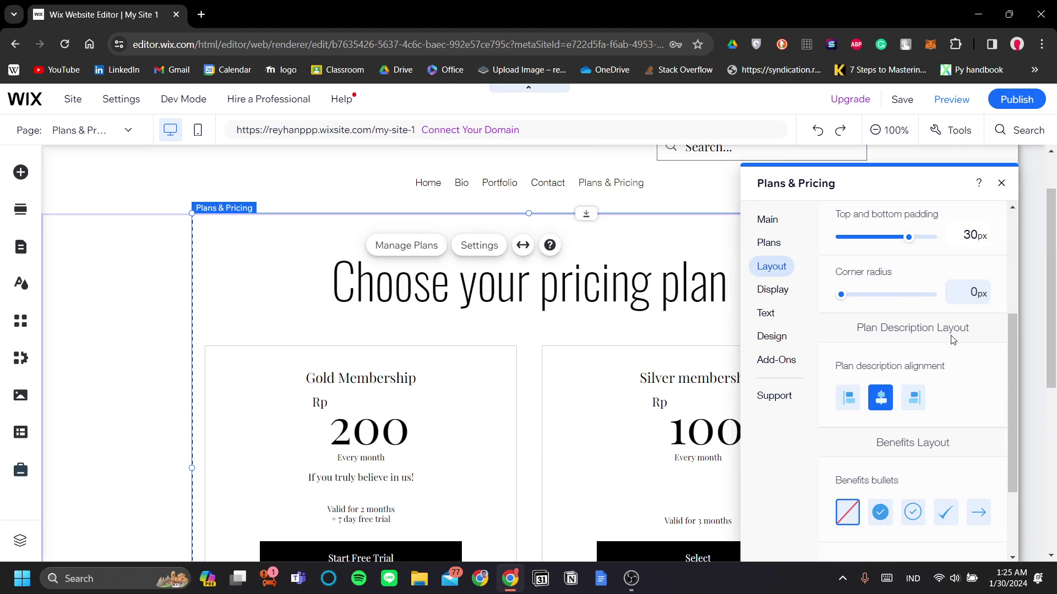
scroll(642, 355, down, 1)
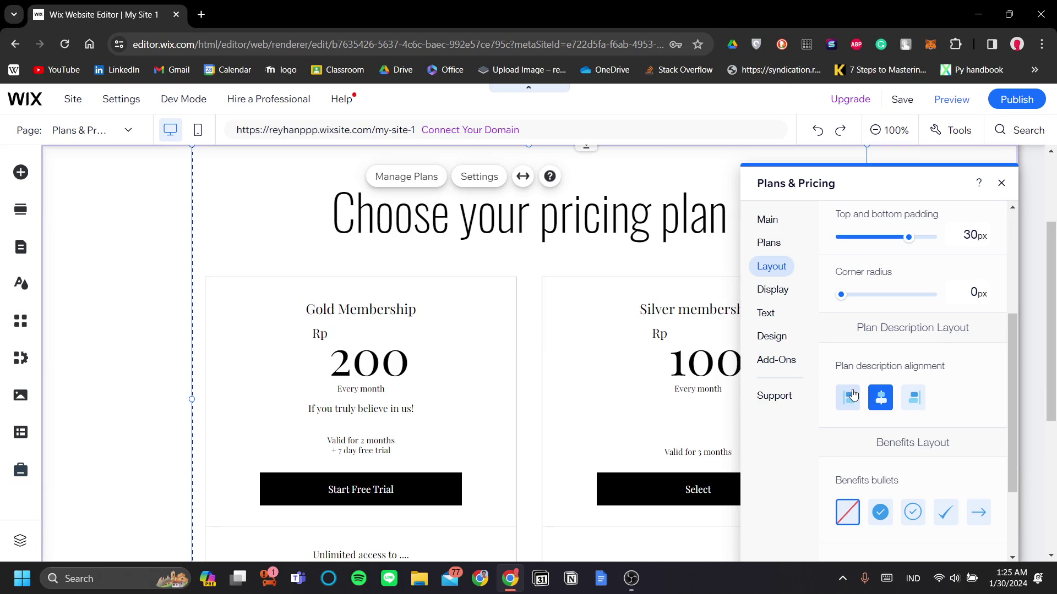
click(851, 395)
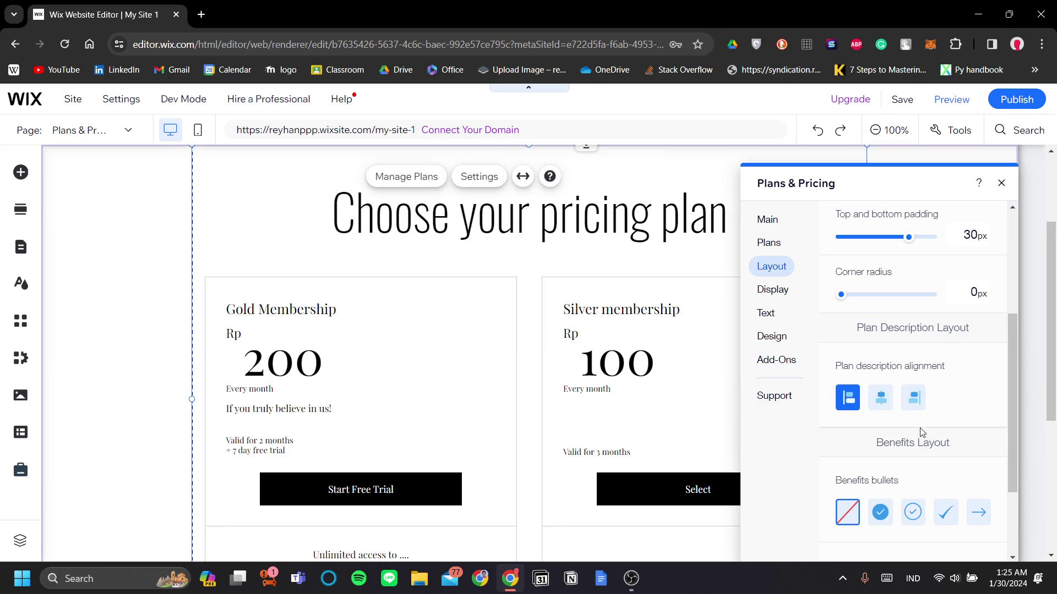
scroll(924, 440, down, 1)
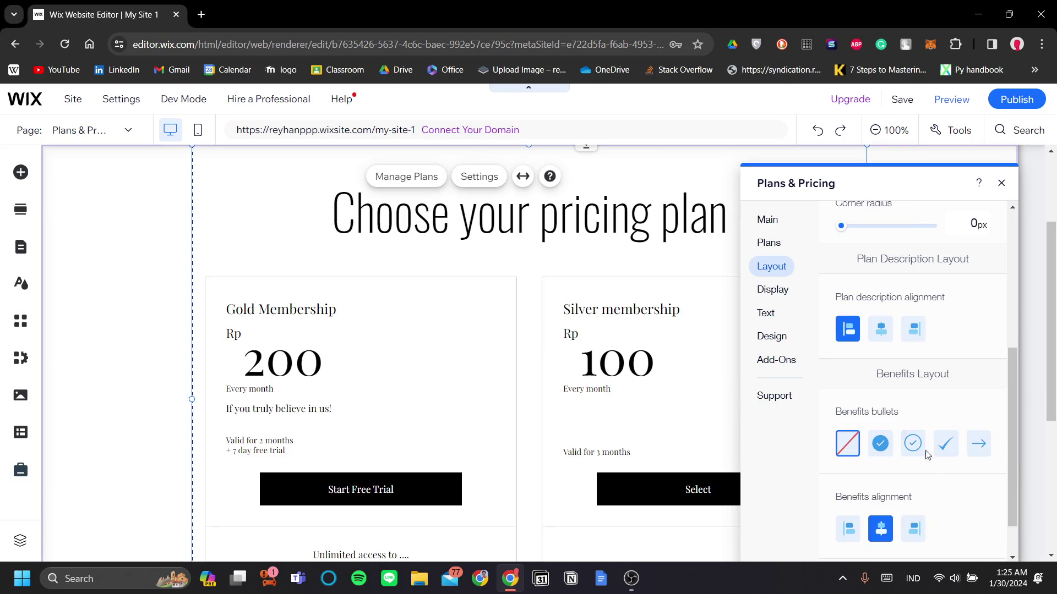
Try several benefit bullet styles and settle on plain checkmark bullets.
click(887, 455)
scroll(641, 405, down, 2)
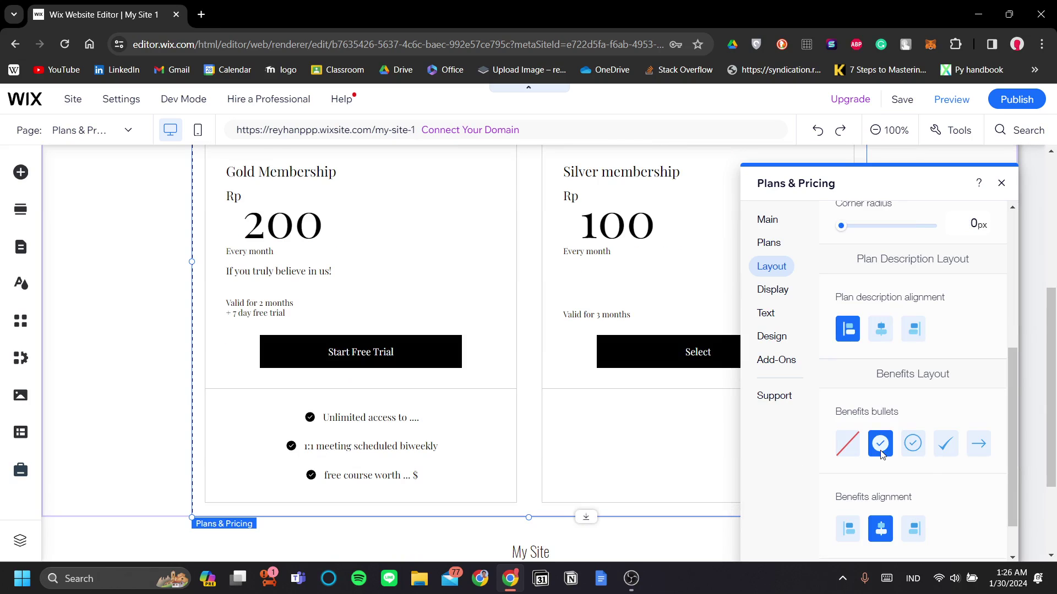
click(851, 454)
click(912, 444)
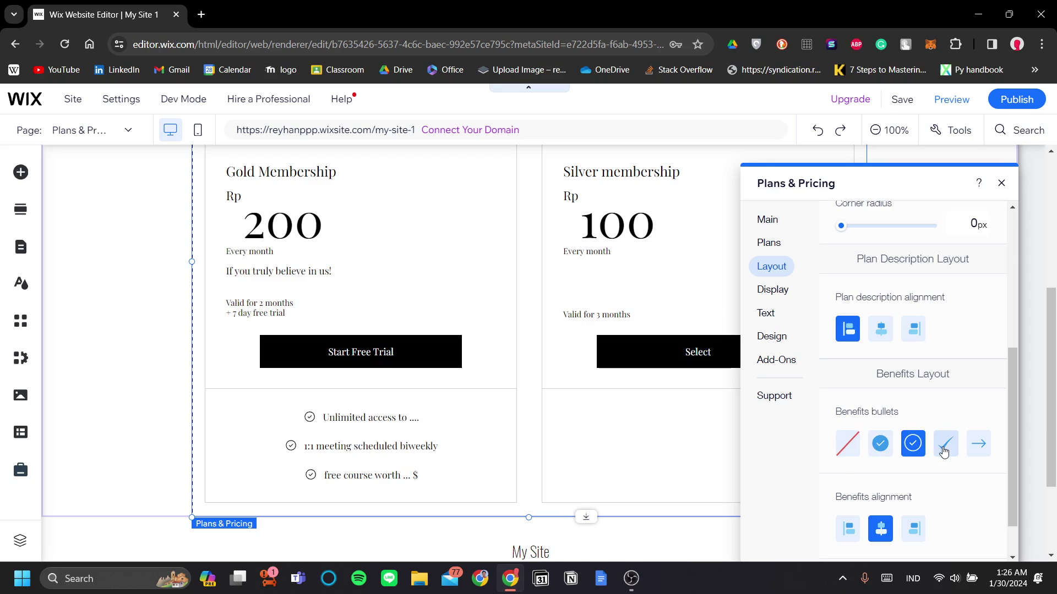
click(938, 454)
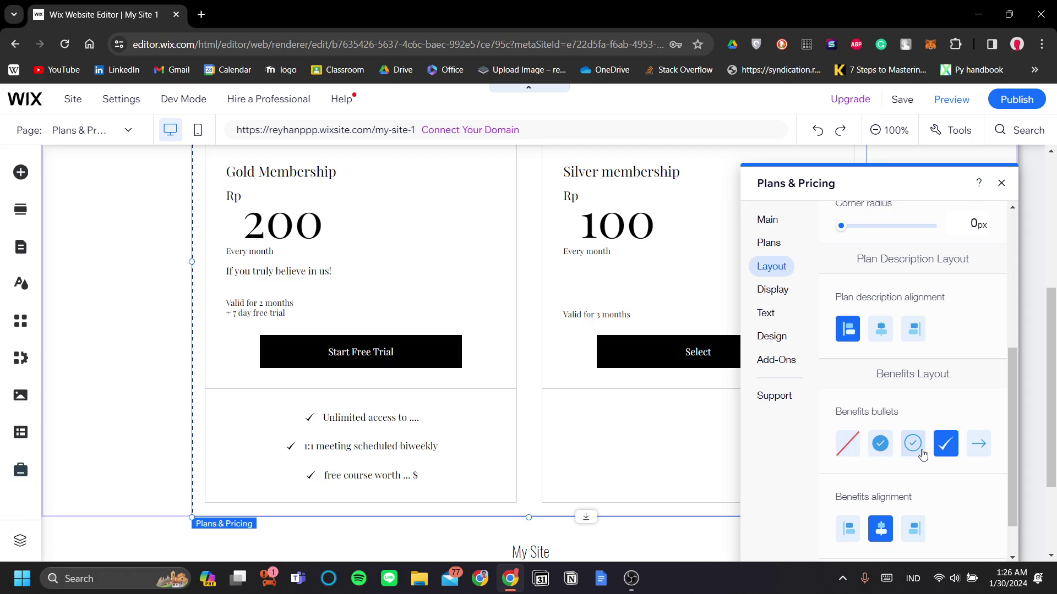
scroll(903, 445, down, 1)
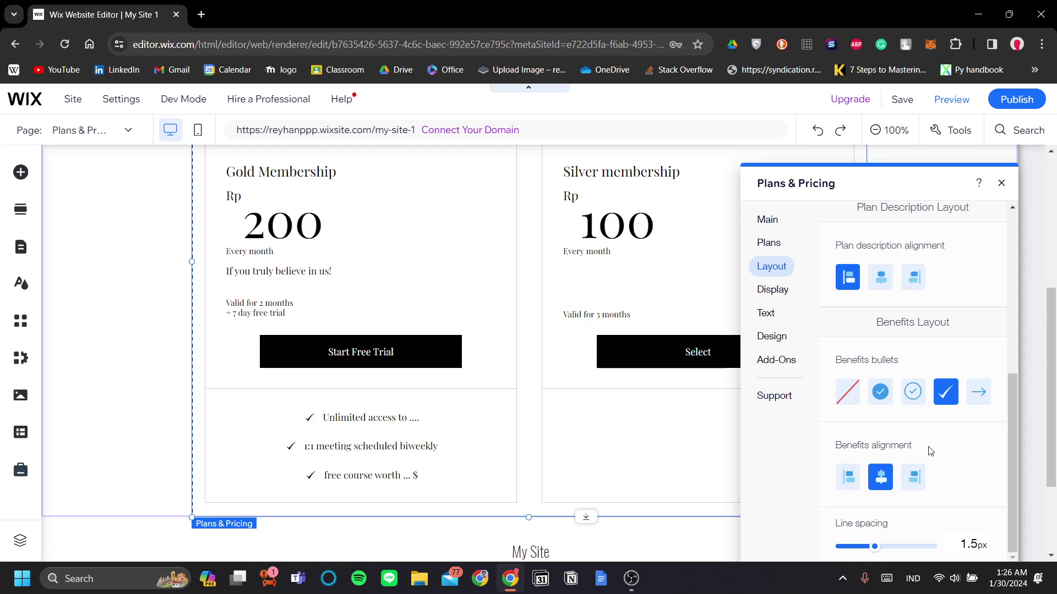
Compare left, centre and right alignment for the benefit lines.
click(848, 481)
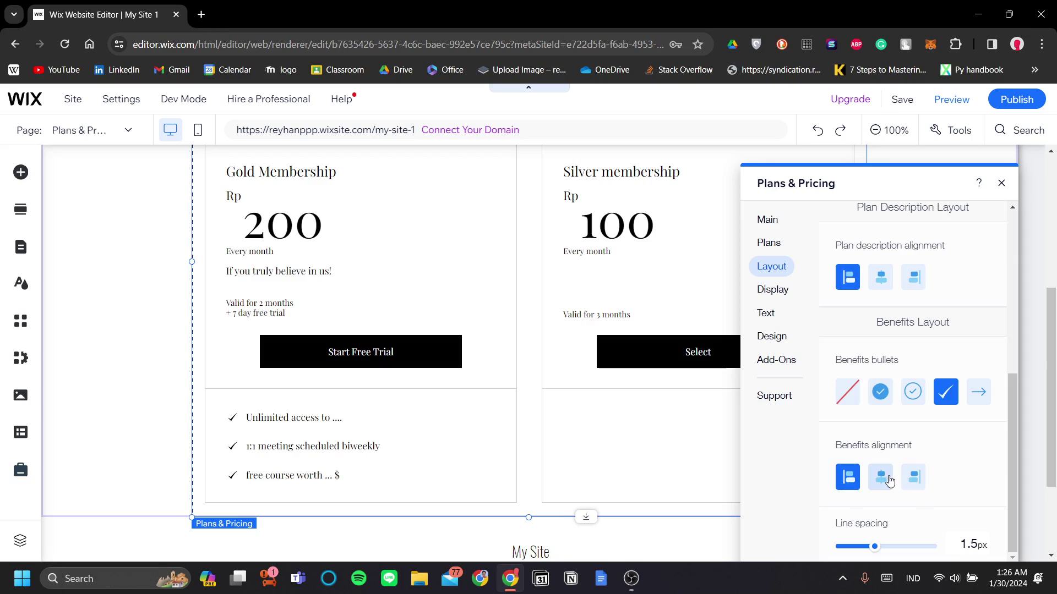
click(885, 480)
click(914, 478)
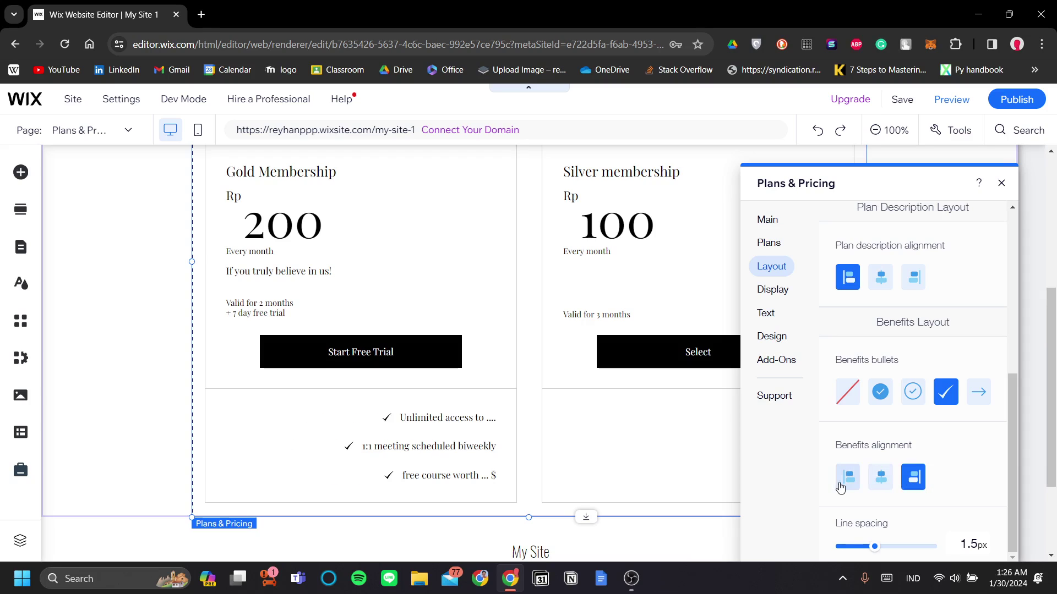
click(849, 480)
scroll(533, 374, up, 3)
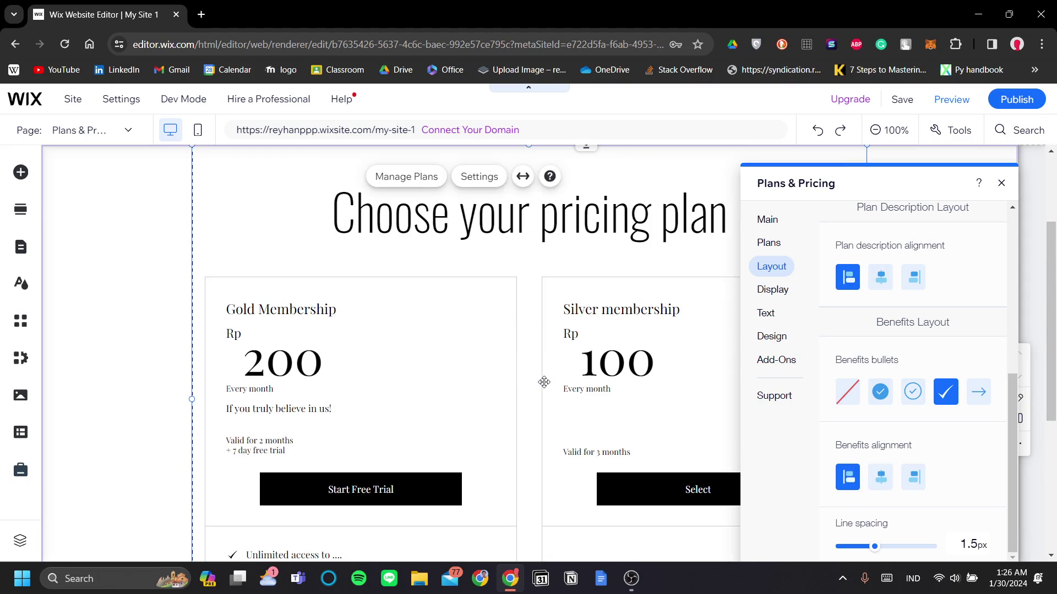
scroll(578, 369, down, 1)
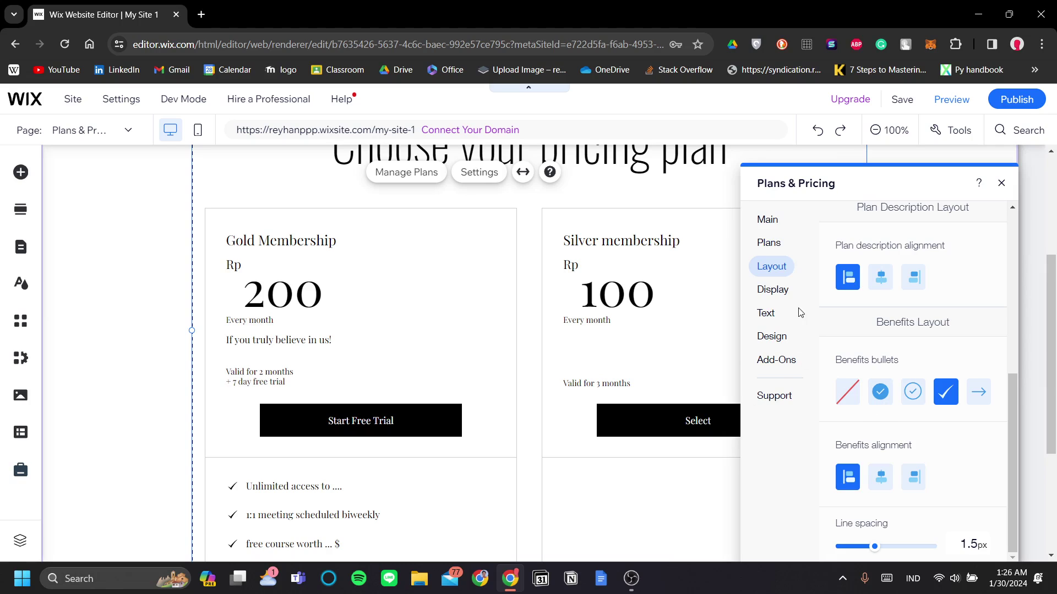
scroll(928, 359, up, 5)
Centre the pricing heading, the plan card text and the benefit lines.
click(847, 241)
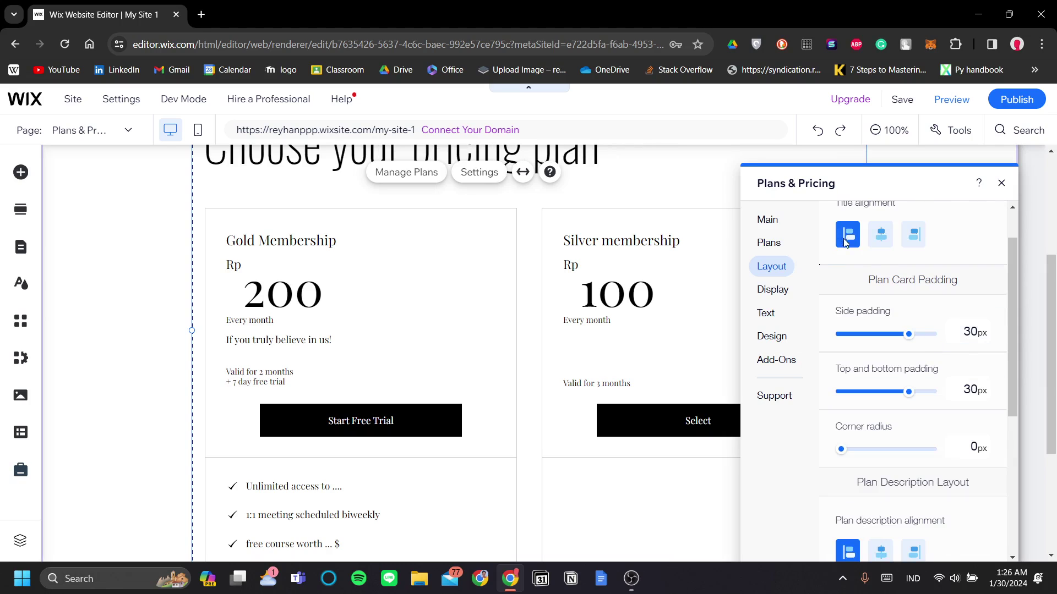
click(880, 235)
scroll(902, 358, down, 3)
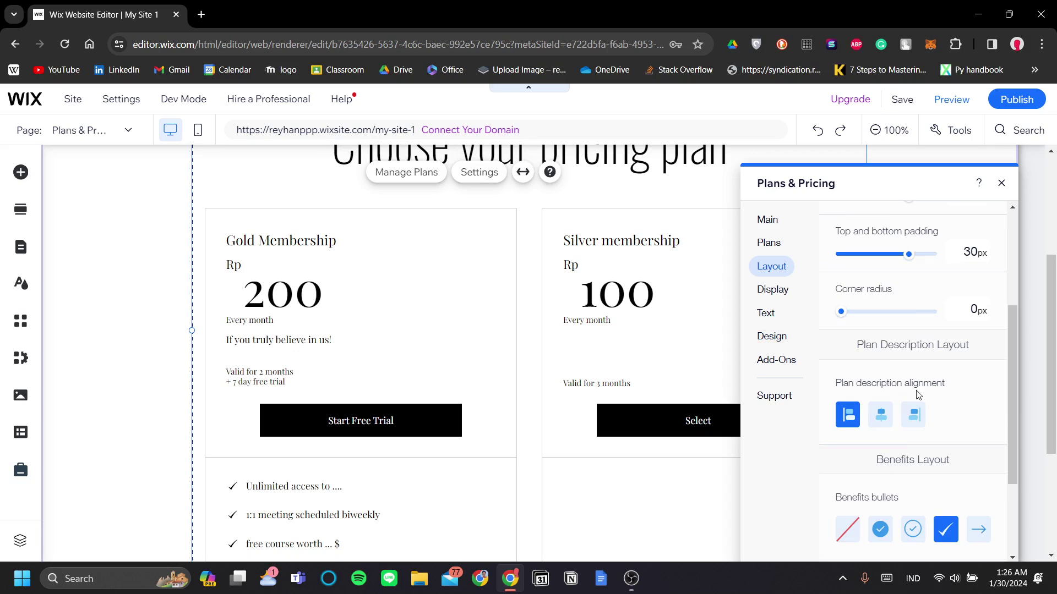
click(889, 414)
scroll(889, 414, down, 2)
click(876, 487)
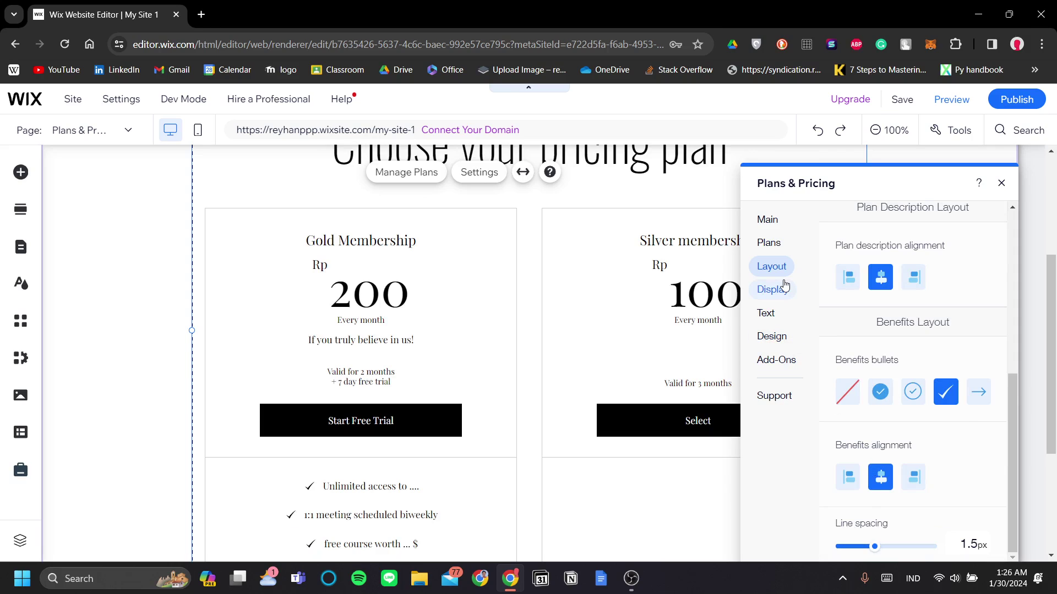
scroll(567, 308, down, 1)
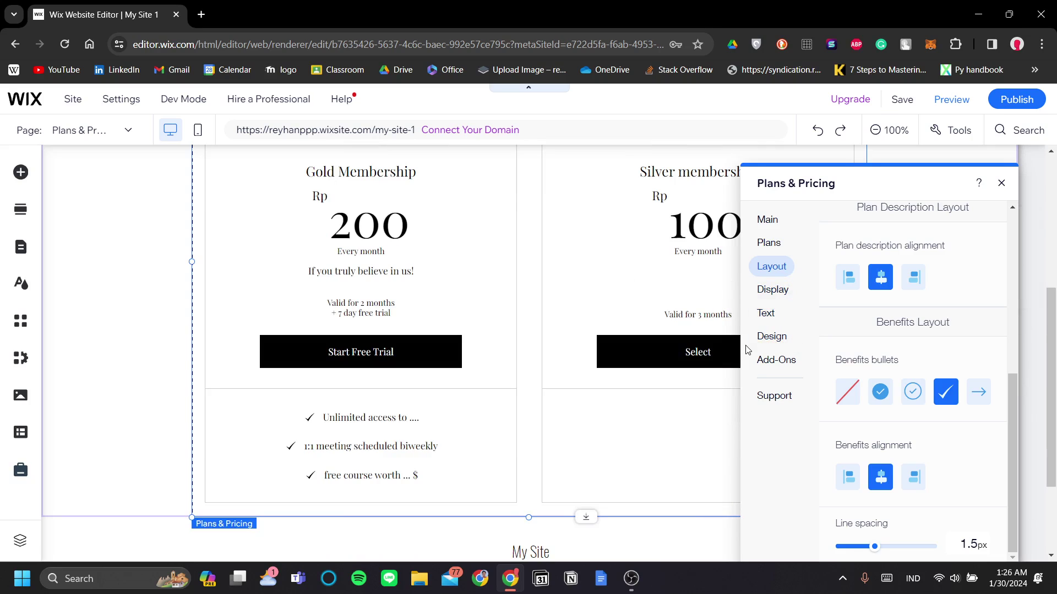
scroll(682, 366, up, 2)
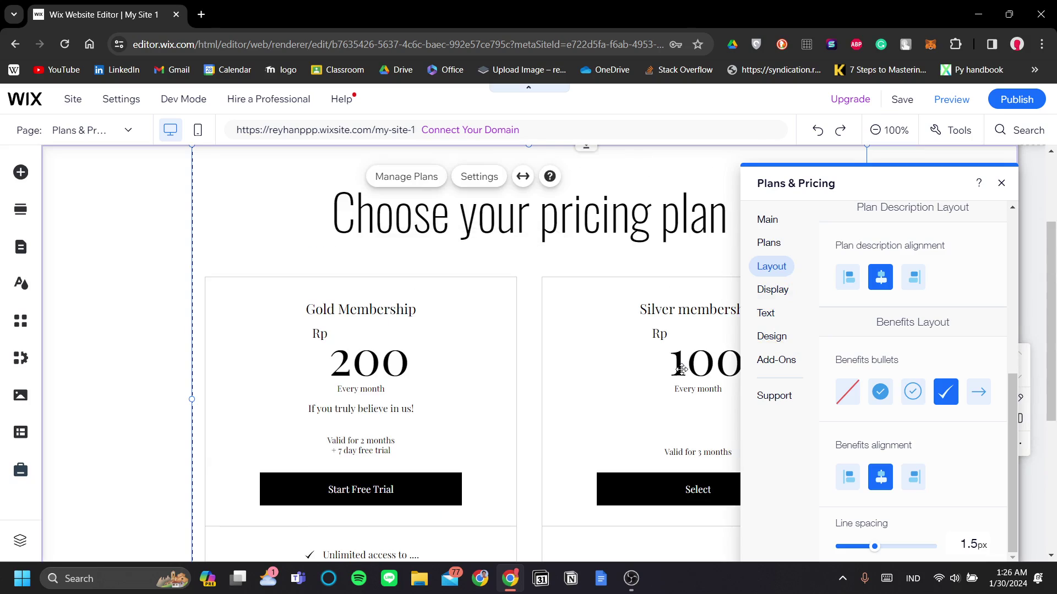
scroll(681, 369, up, 1)
scroll(680, 370, down, 2)
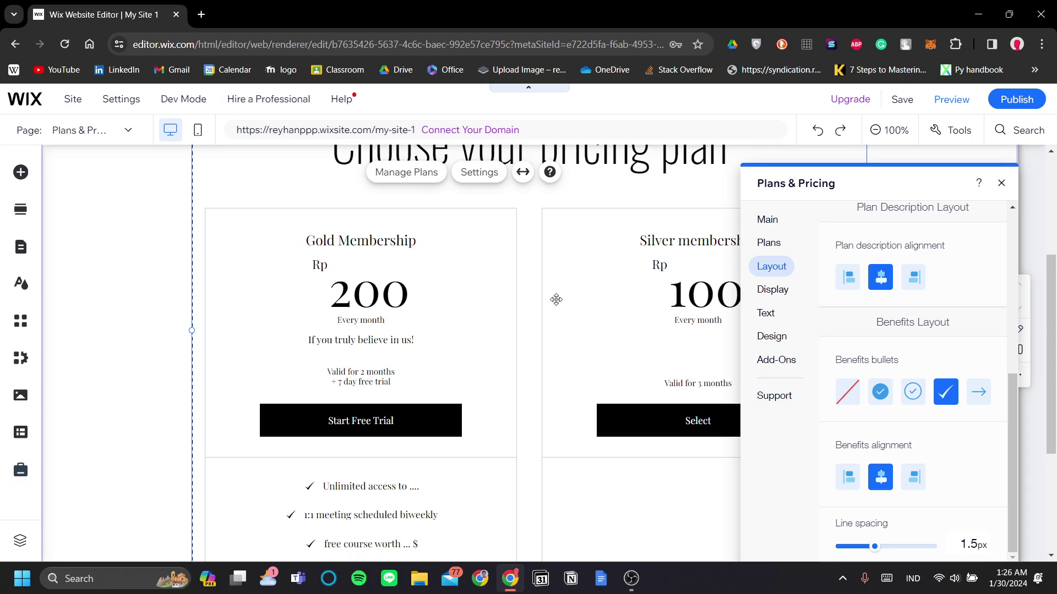
scroll(572, 301, down, 1)
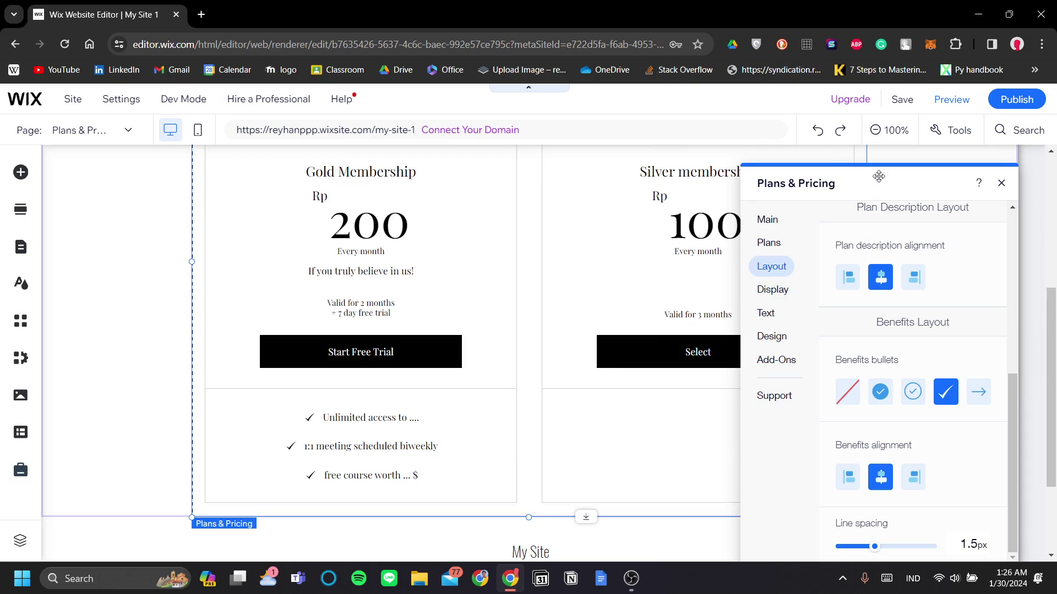
drag(878, 176, 842, 168)
scroll(738, 300, up, 2)
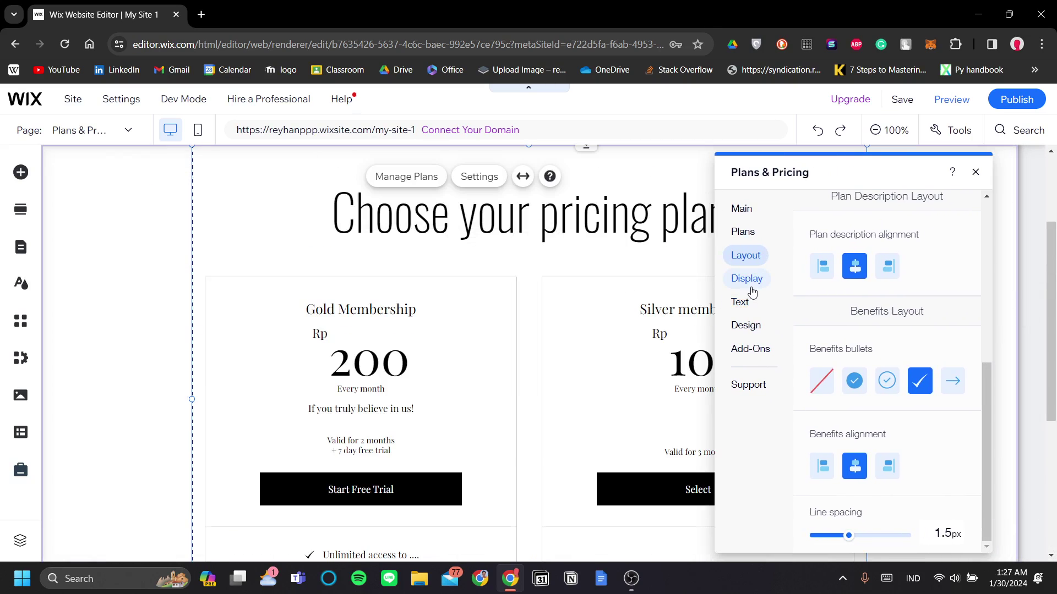
In the Display options, turn the page subtitle on and then hide it again.
click(752, 290)
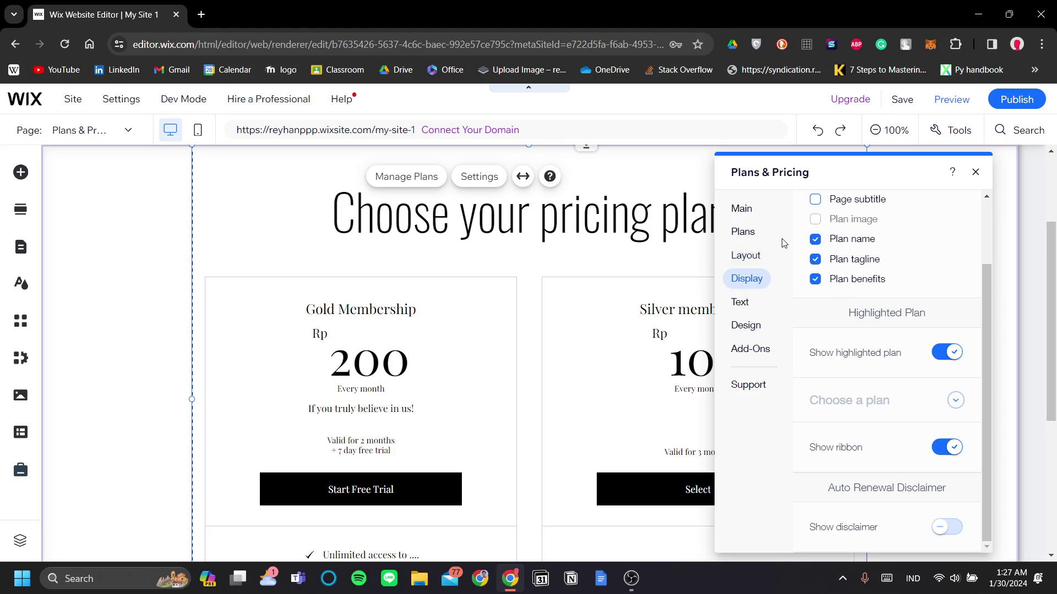
click(815, 199)
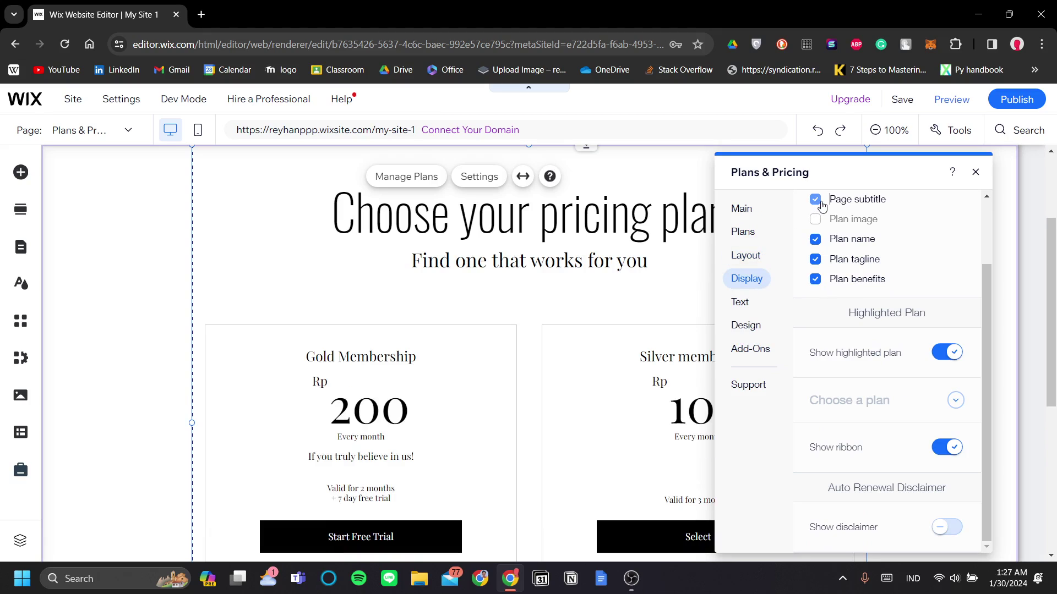
click(820, 202)
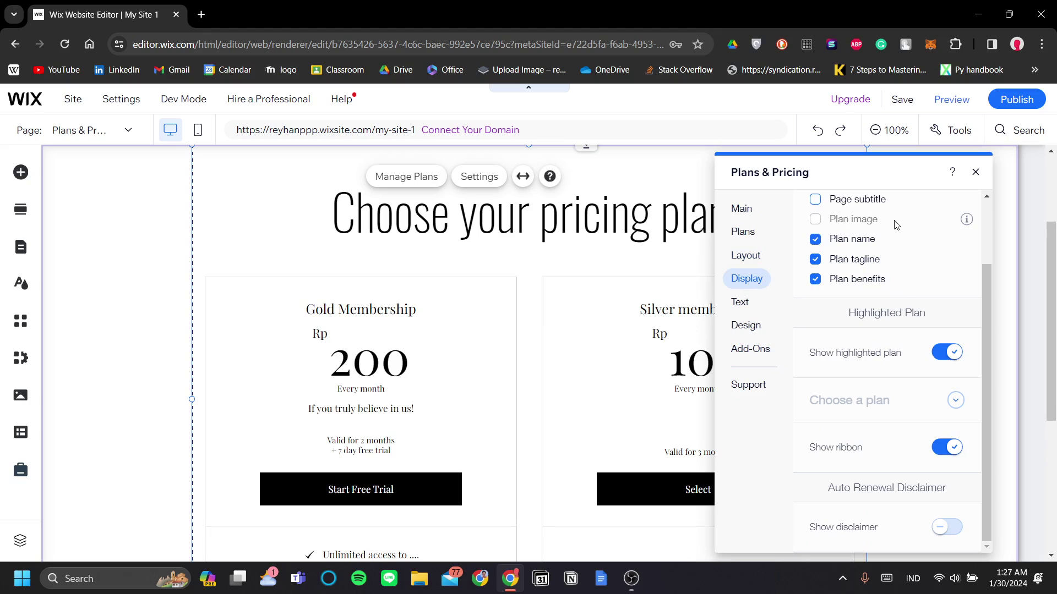
Review the available pricing add-ons and close them without adding any.
mouse_move(968, 222)
click(765, 349)
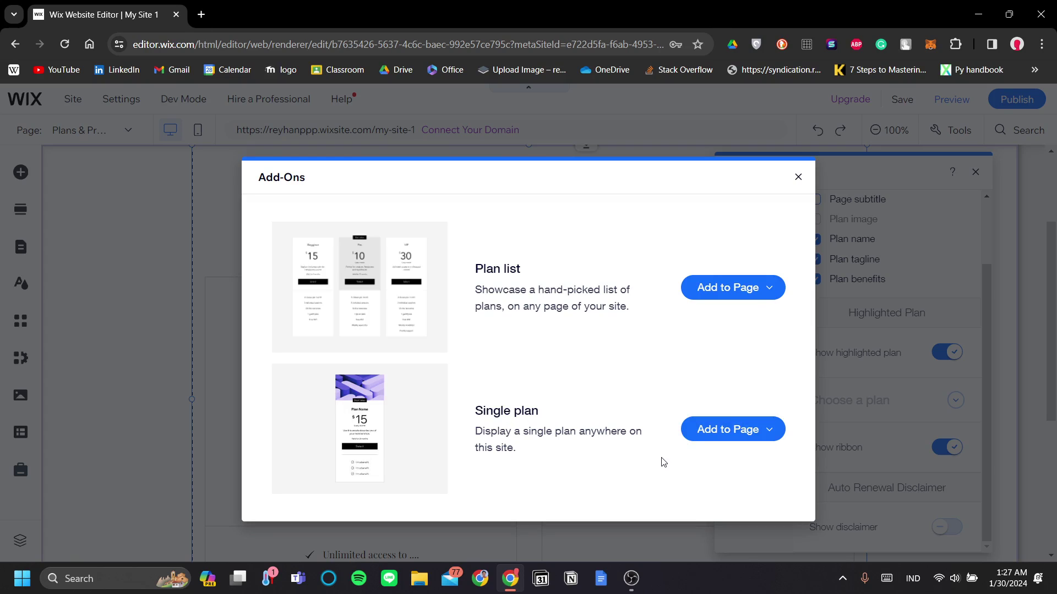
click(798, 177)
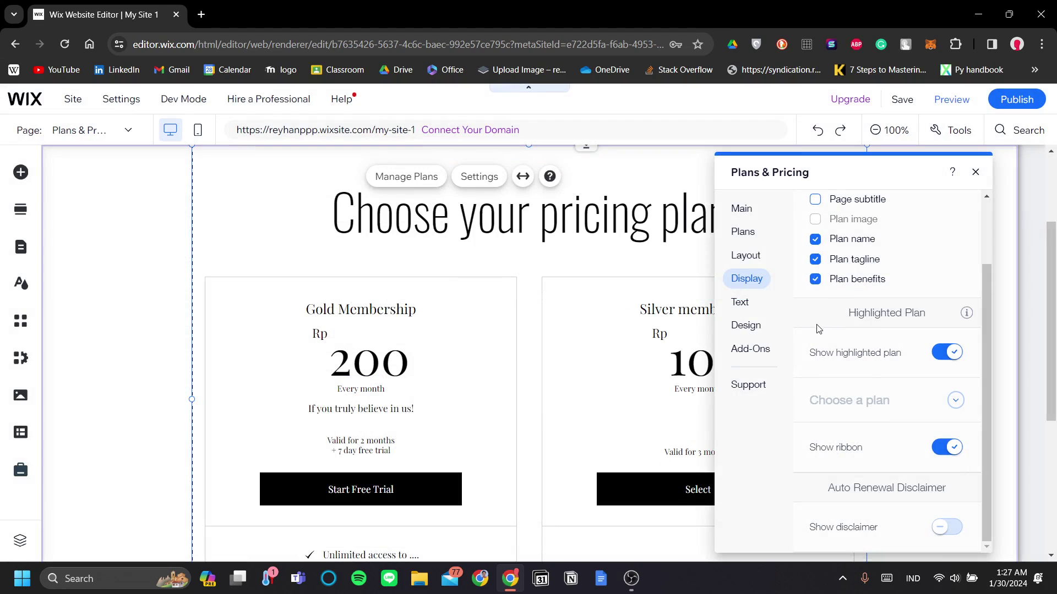
Change the pricing page title to 'Join now!' in the Text settings.
click(753, 311)
drag(861, 163, 936, 168)
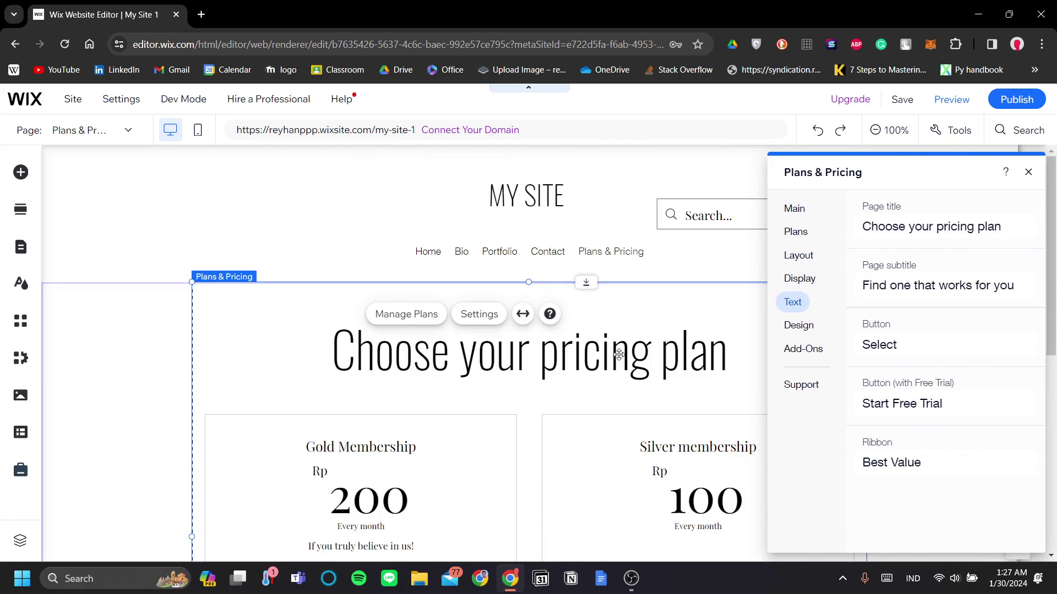
click(993, 228)
text(J)
key(BackSpace)
text(J)
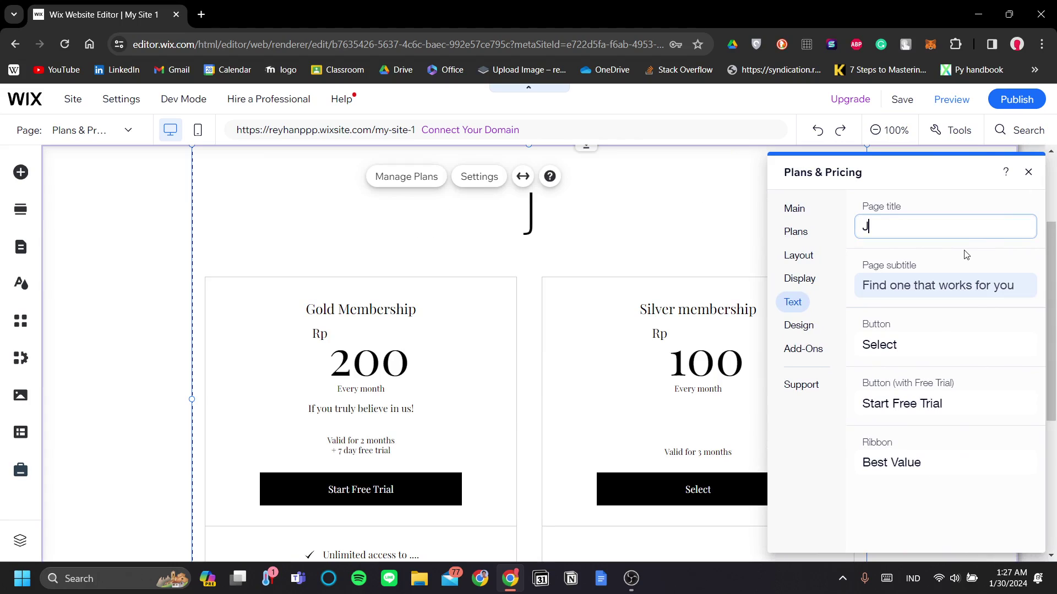
text(oin now!)
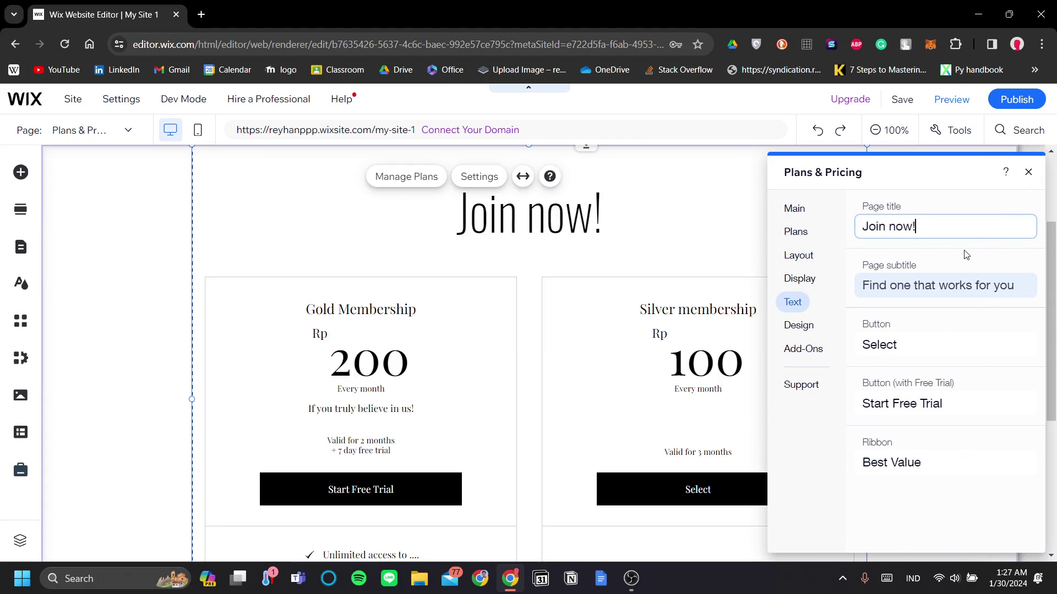
Turn the page subtitle back on under 'Join now!' in the Display settings.
click(989, 292)
scroll(600, 449, up, 1)
scroll(617, 420, down, 3)
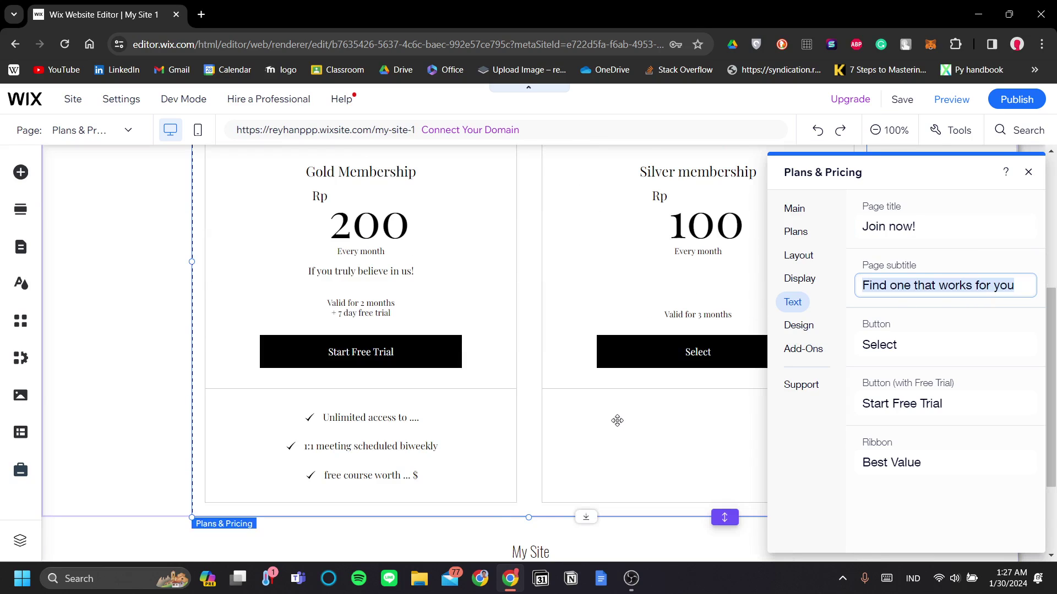
scroll(617, 421, down, 1)
scroll(619, 418, up, 3)
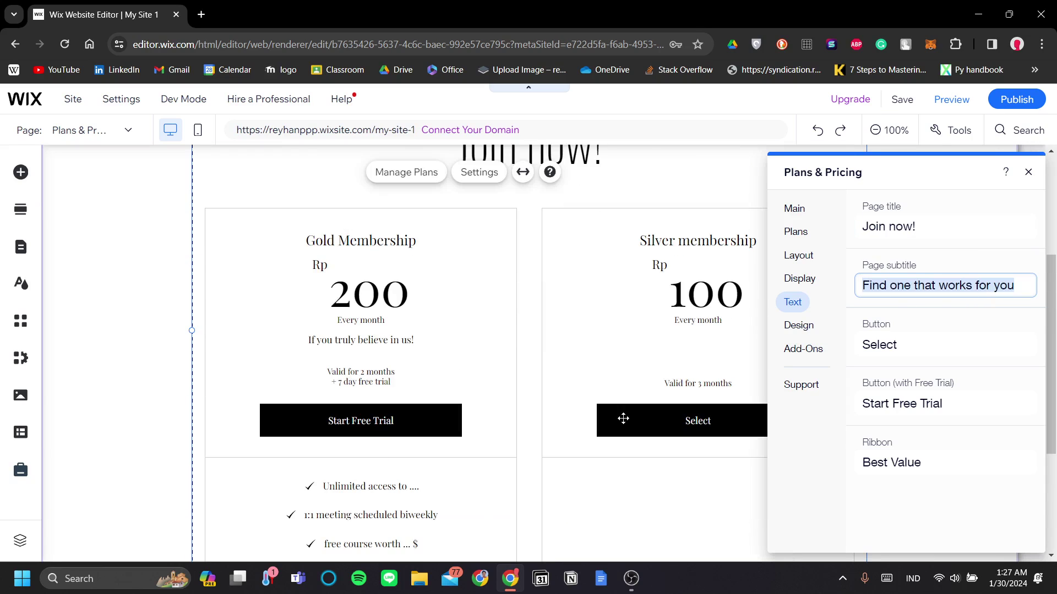
click(811, 211)
click(807, 232)
click(805, 255)
click(810, 278)
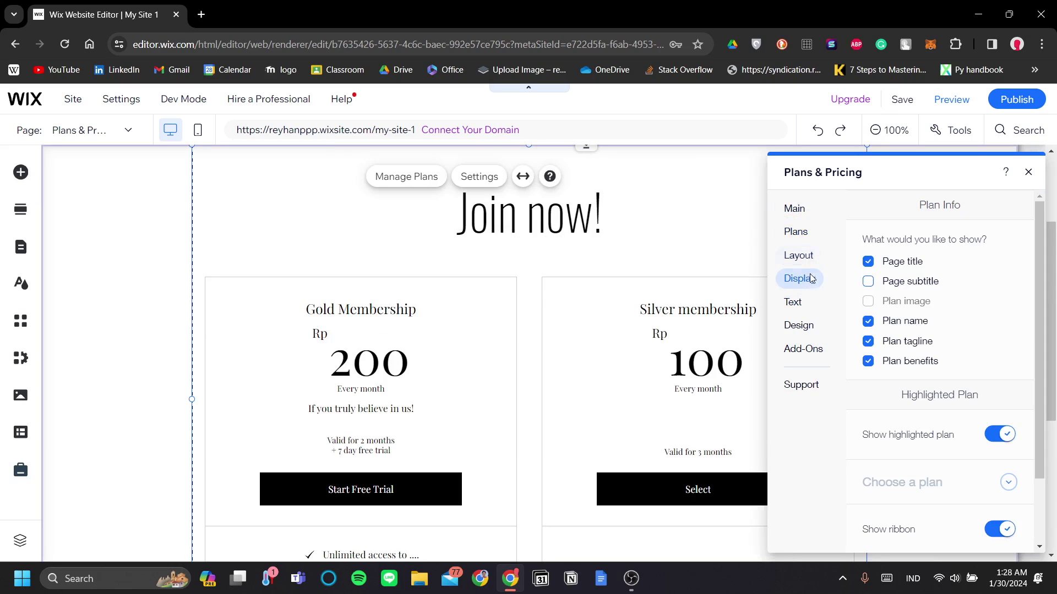
click(884, 282)
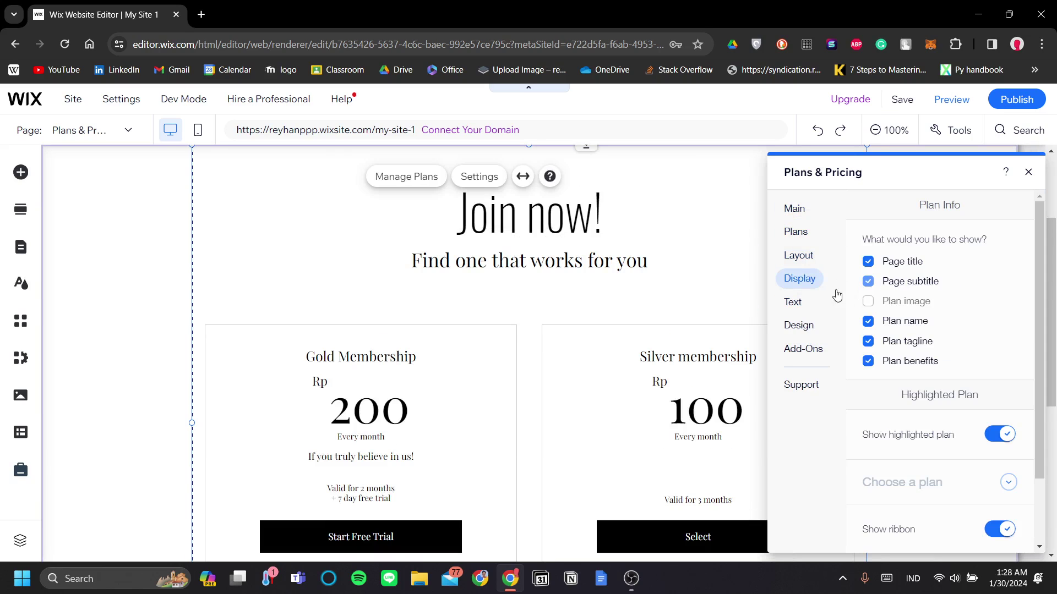
Relabel the Silver plan's Select button 'Choose me!'.
click(804, 302)
click(922, 343)
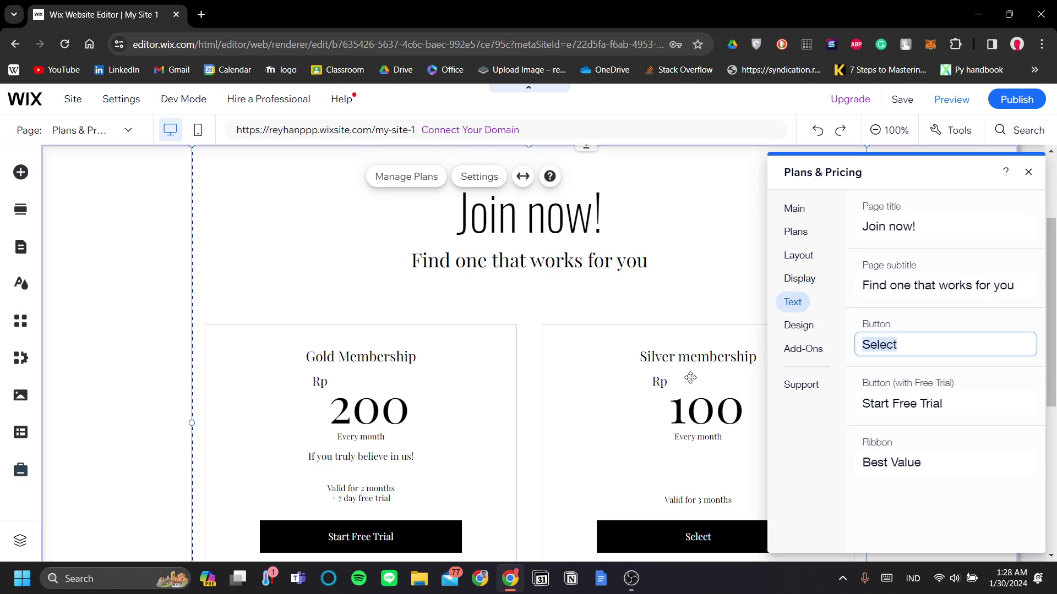
scroll(688, 378, down, 3)
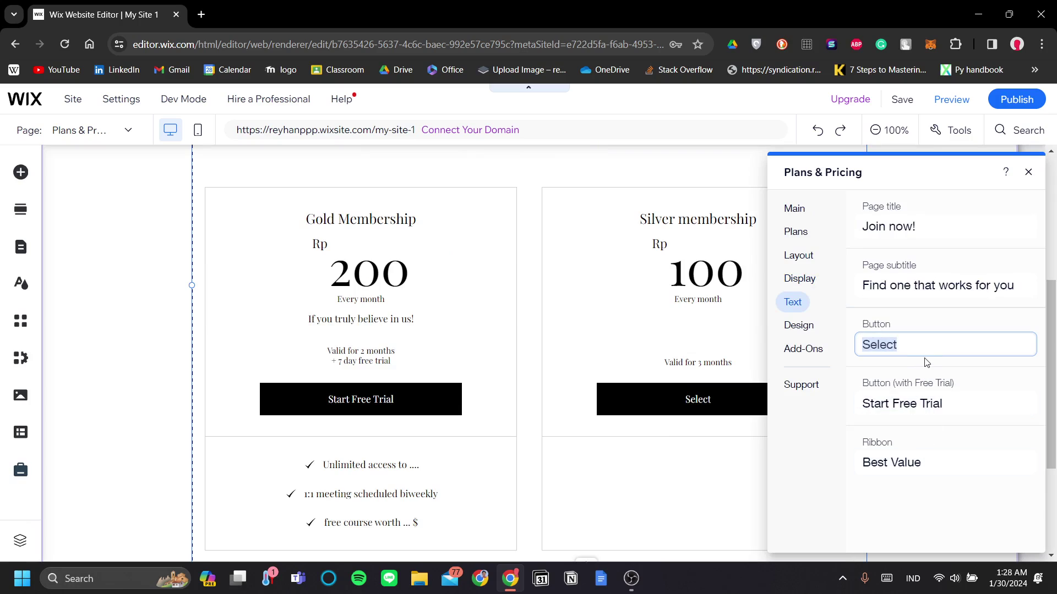
text(Choose me!)
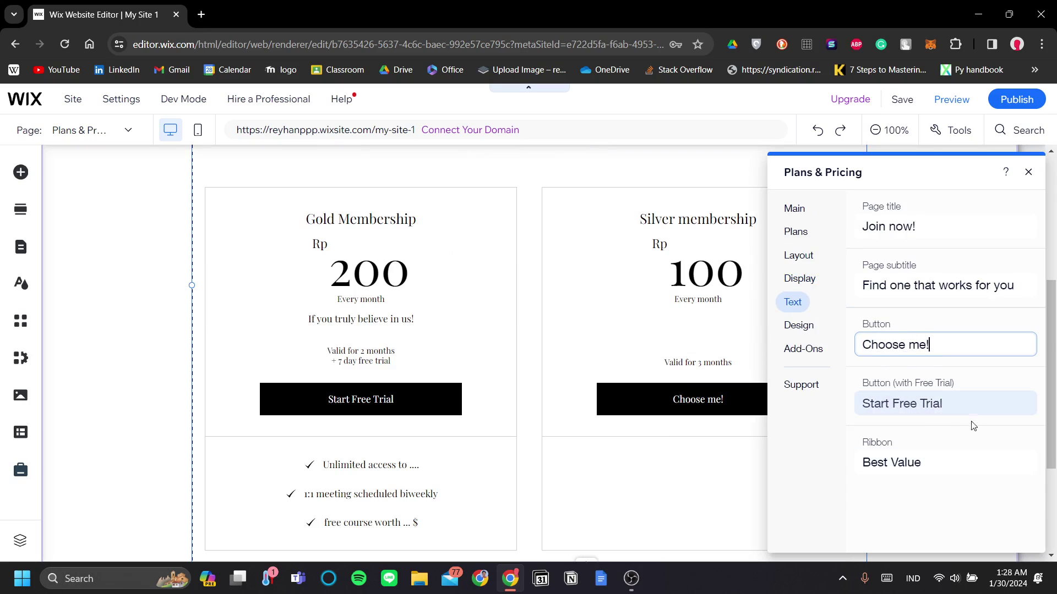
click(930, 403)
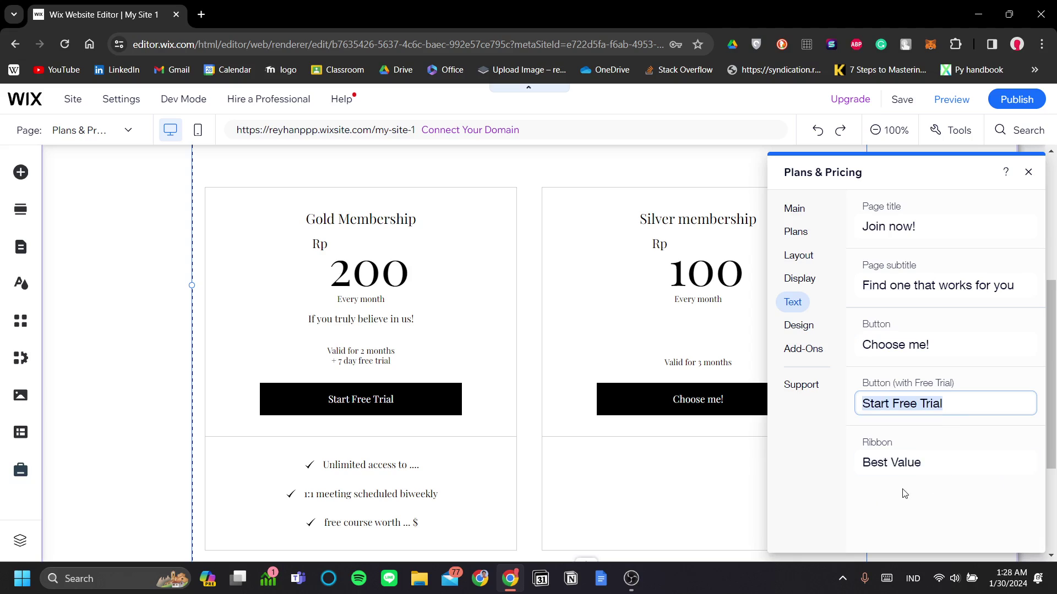
Review the Design tab's background, text style, button and ribbon options against the canvas.
click(817, 337)
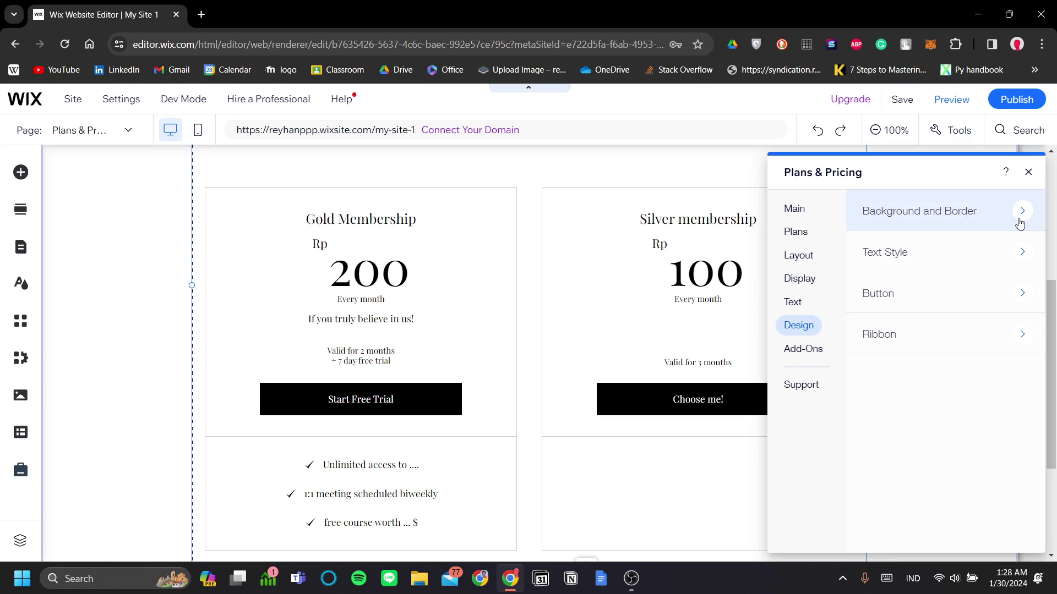
drag(946, 176, 909, 167)
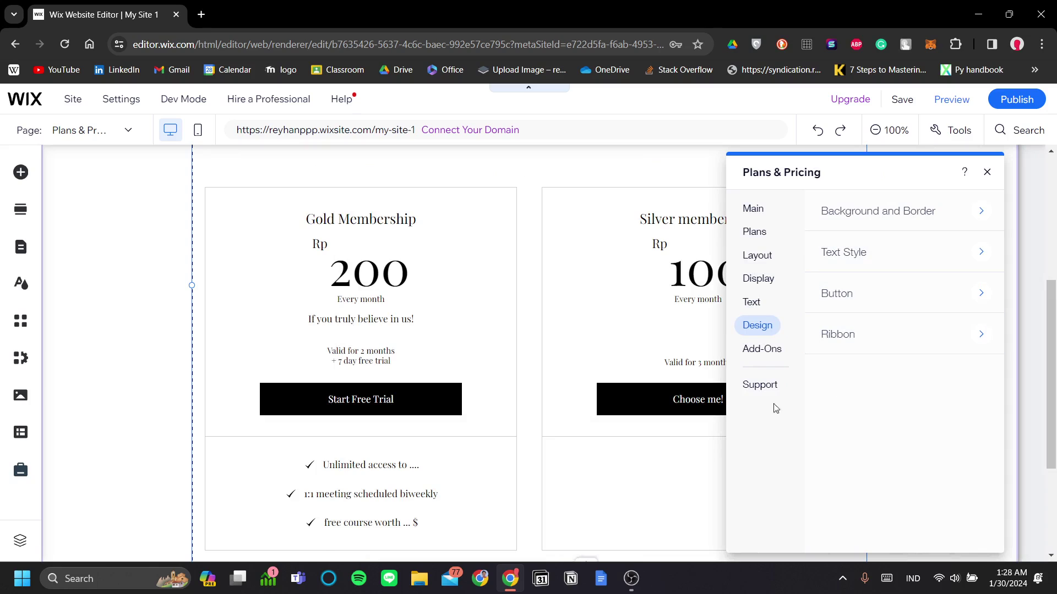
scroll(555, 395, up, 3)
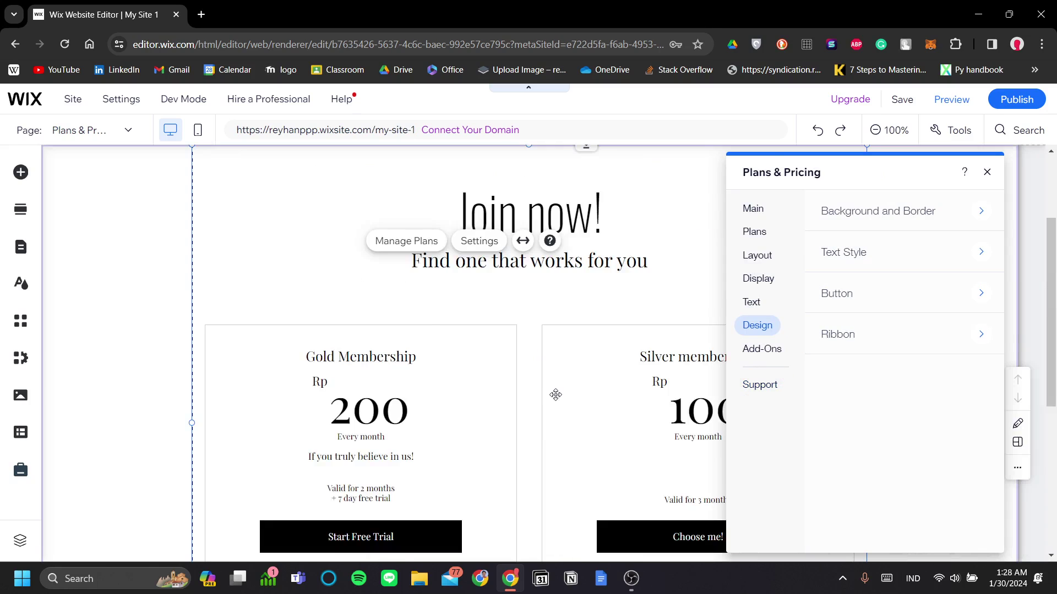
scroll(556, 395, up, 3)
scroll(558, 391, down, 4)
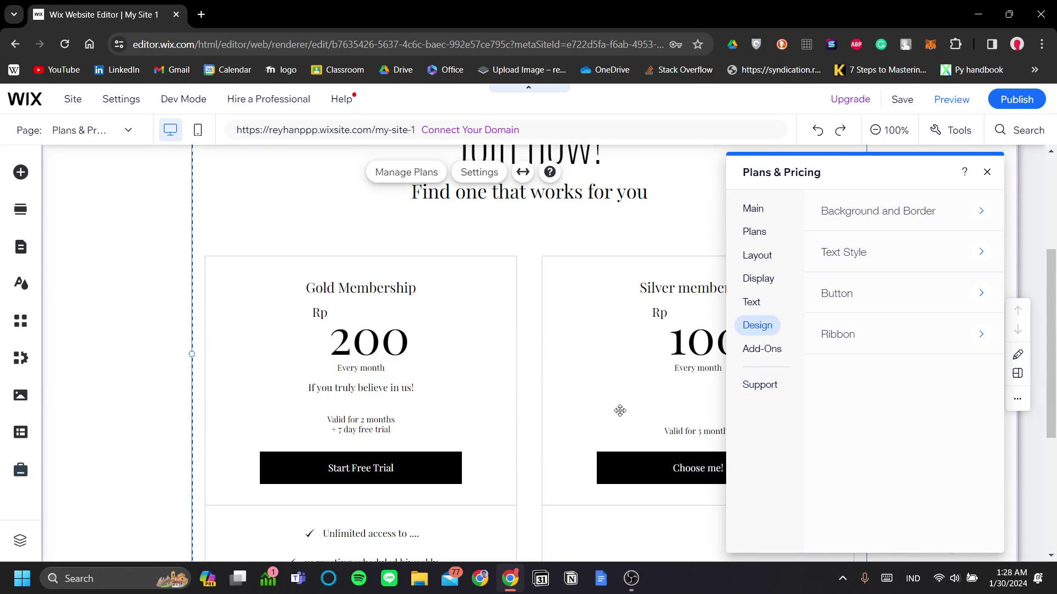
scroll(636, 360, down, 3)
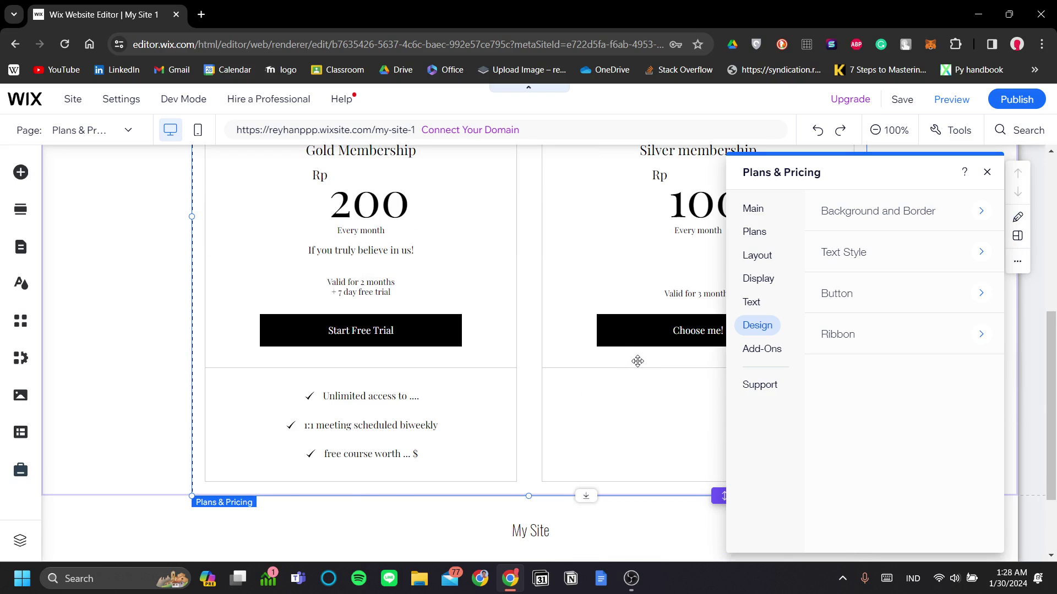
scroll(637, 361, up, 1)
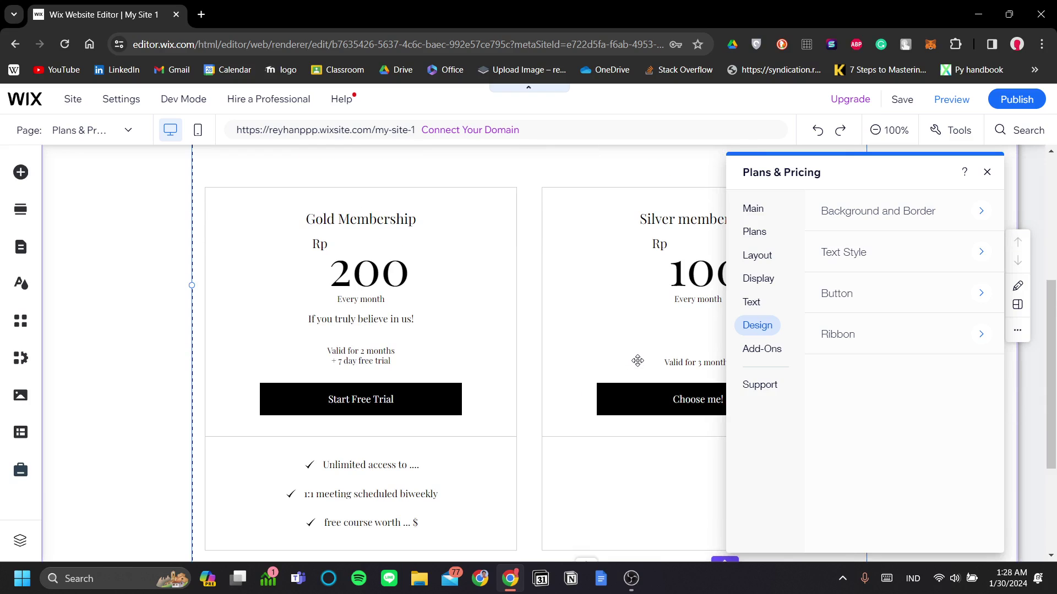
Close the widget settings and choose Create a coupon from the Gold Membership plan's menu.
click(987, 172)
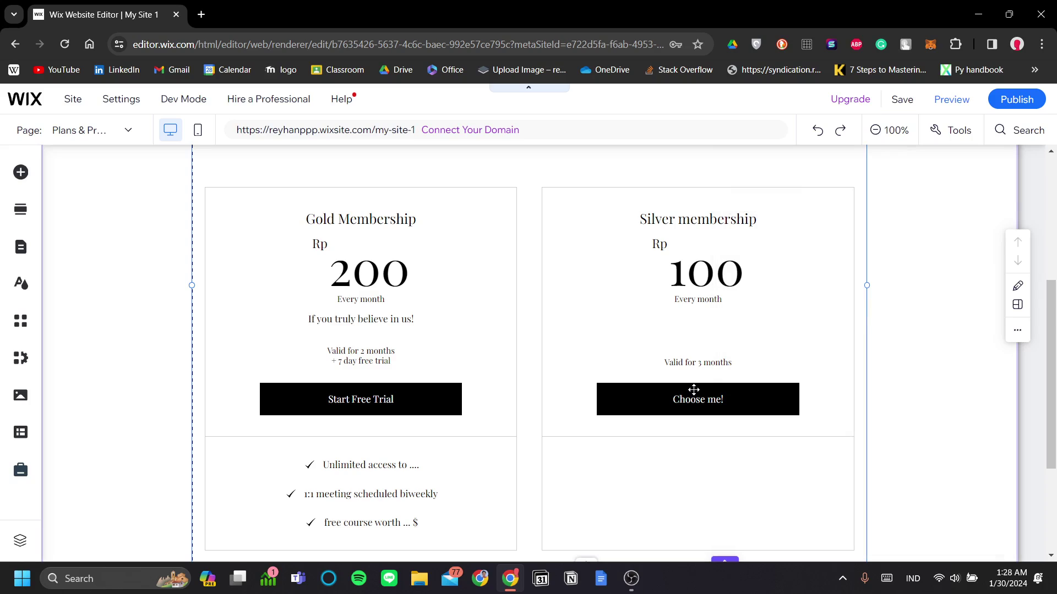
scroll(661, 393, up, 4)
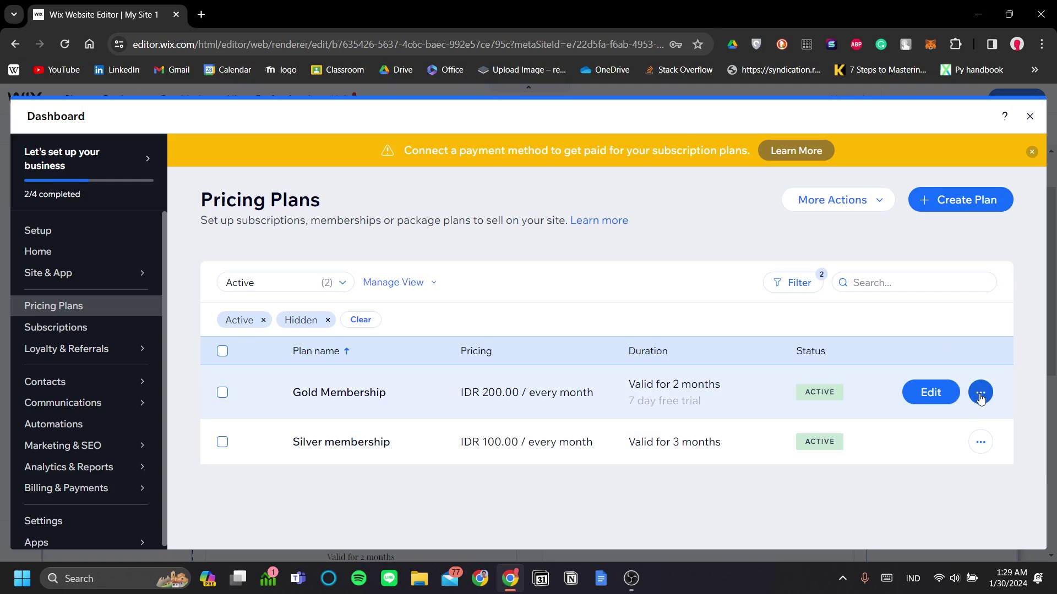
click(981, 394)
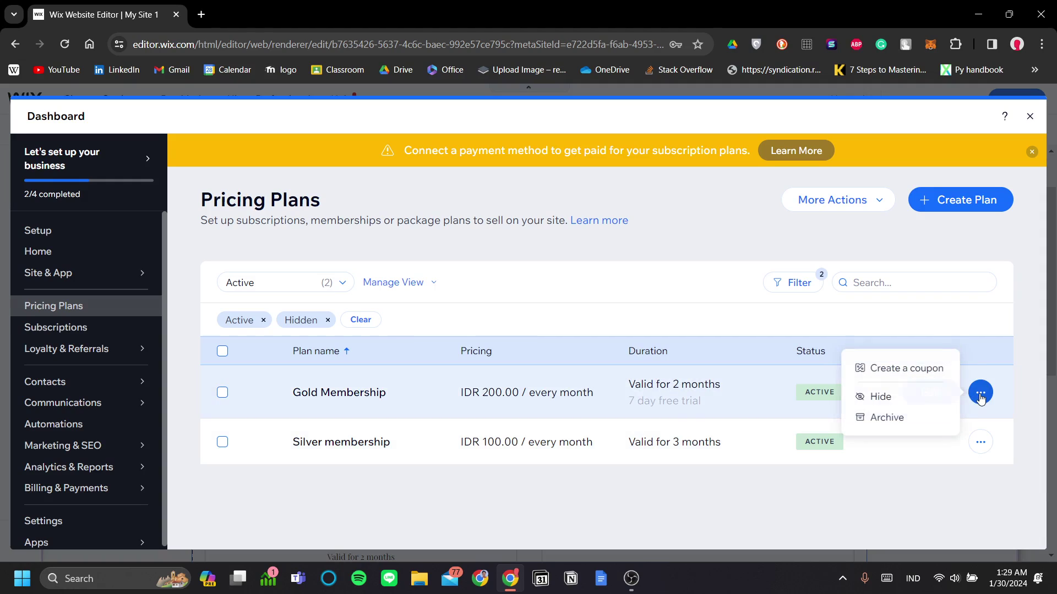
click(911, 377)
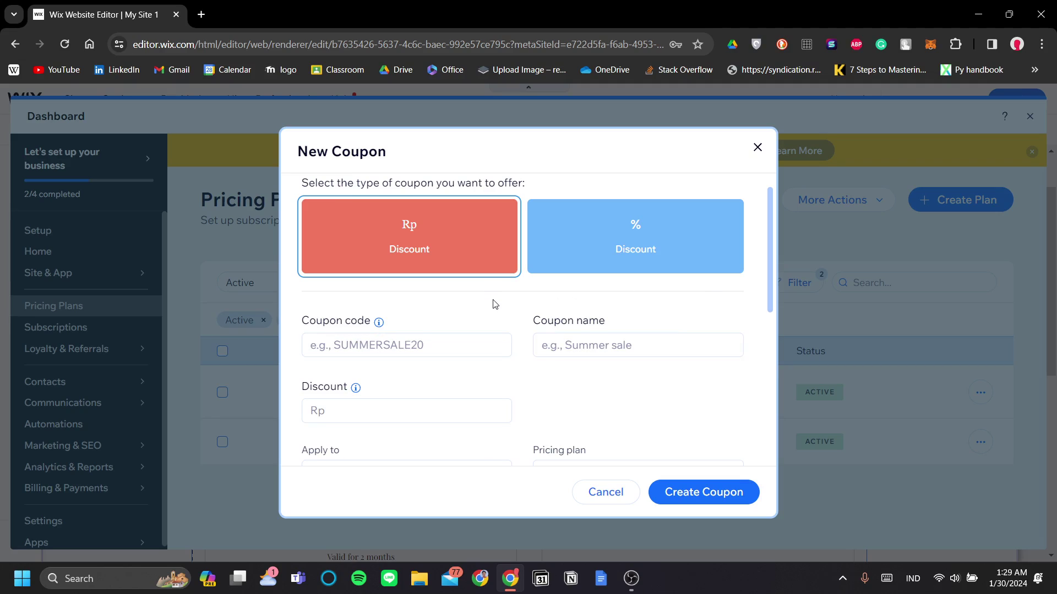
Name the coupon 'Starting Discount'.
click(591, 267)
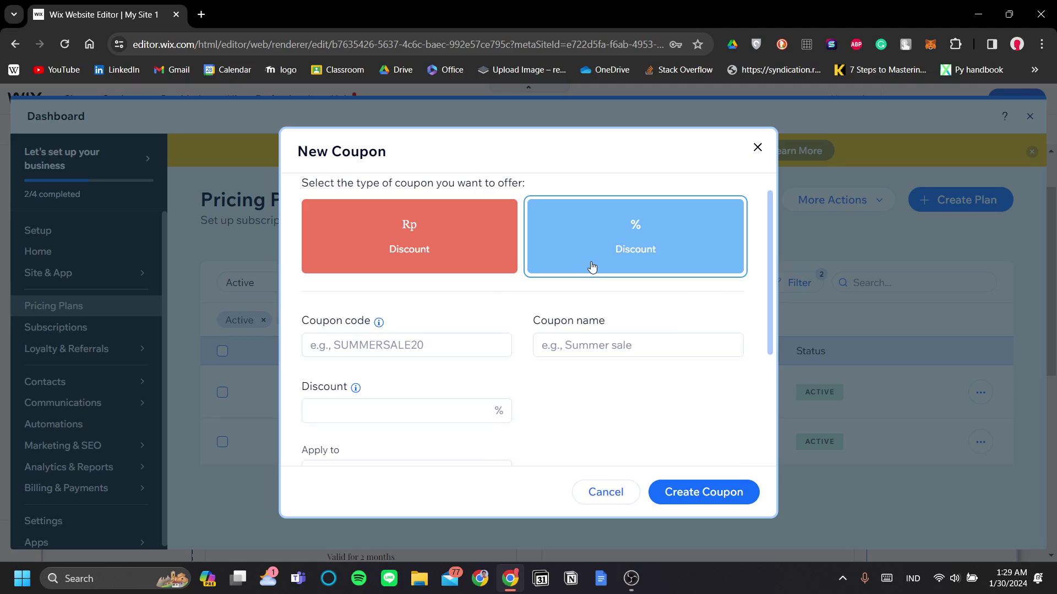
click(431, 248)
click(490, 346)
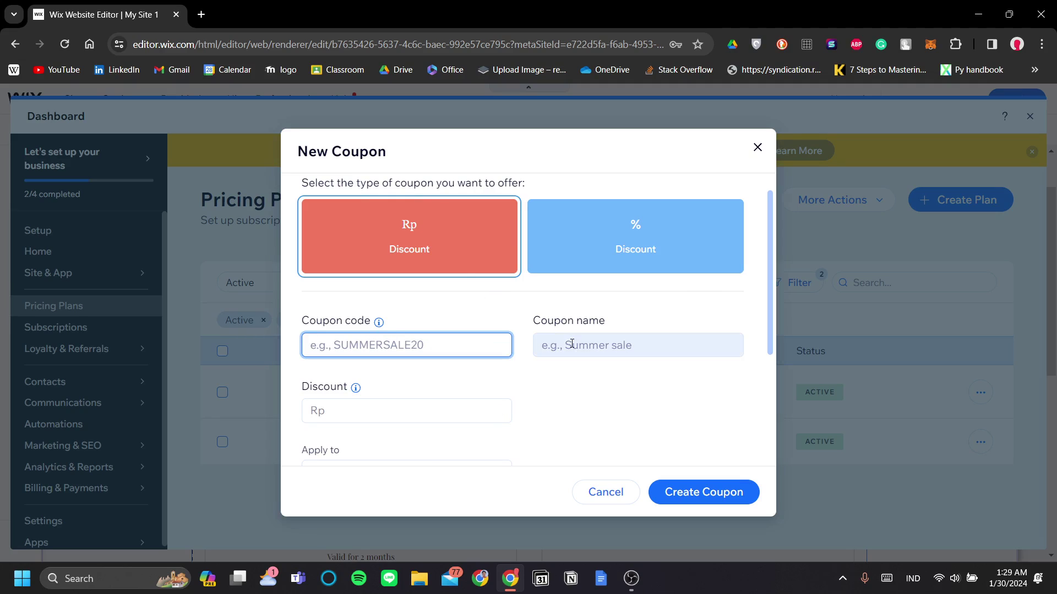
click(653, 352)
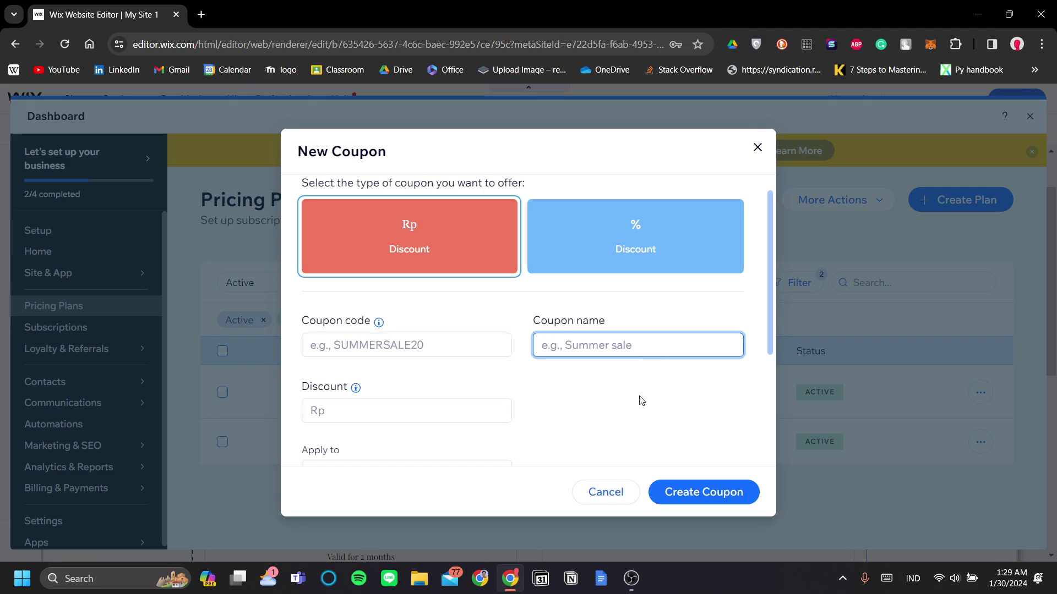
text(Starting Dos)
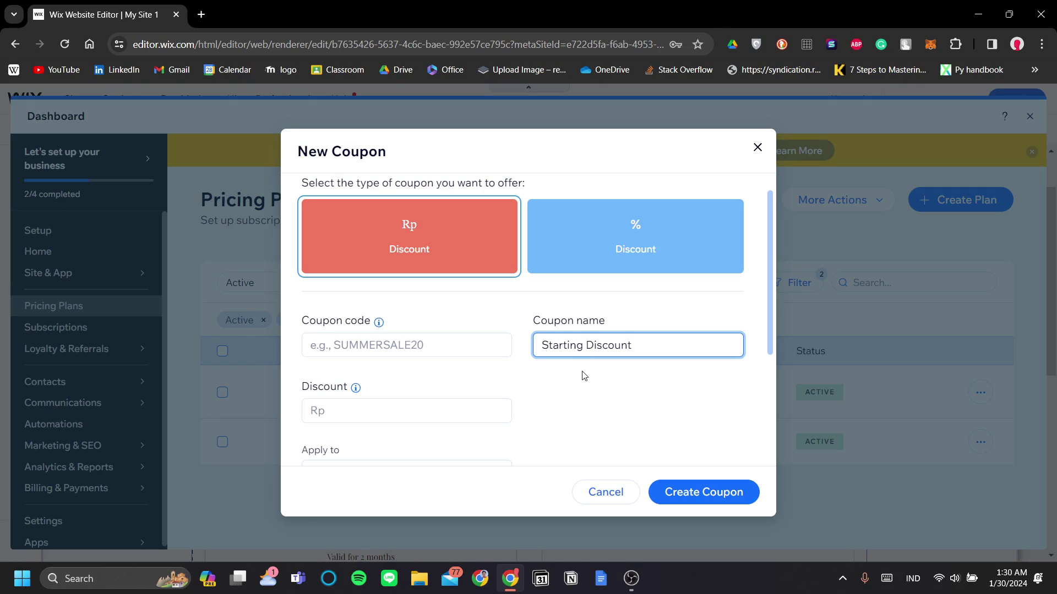
Replace the coupon code SUMMERSALE with STARTINGDISC20.
click(472, 347)
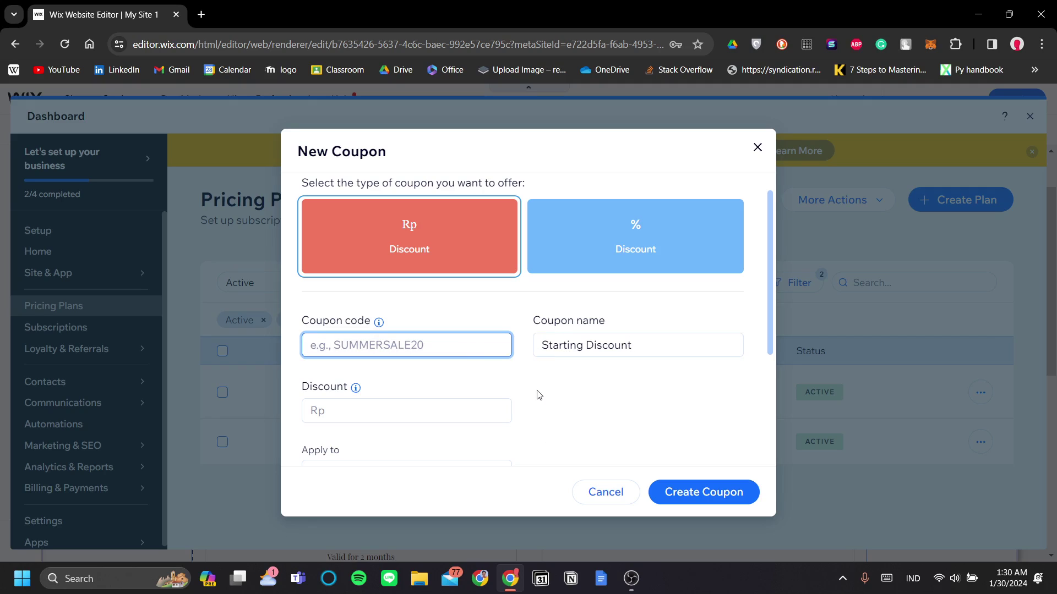
text(SUMMERSA)
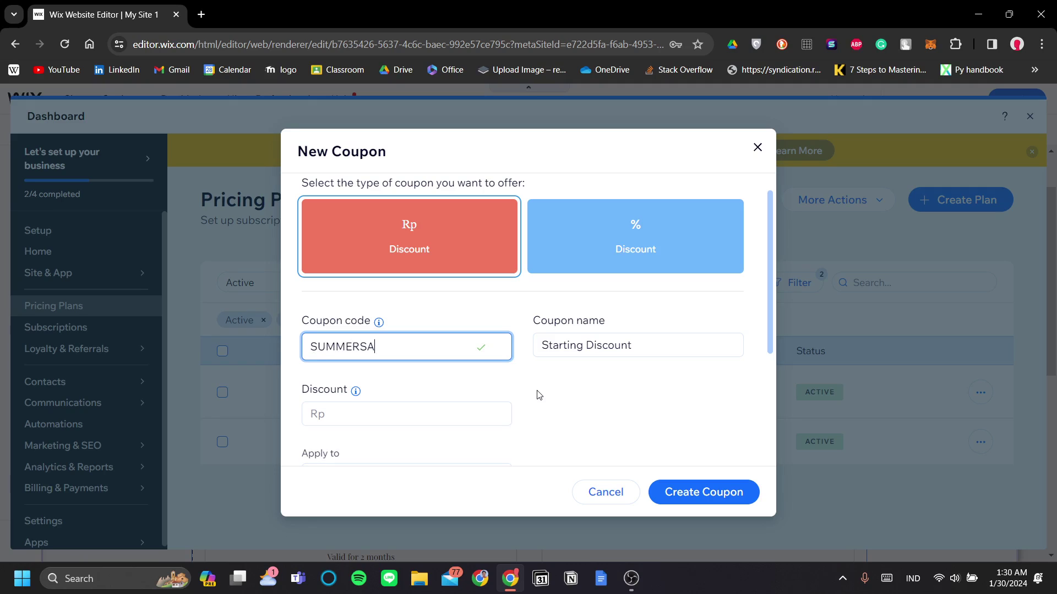
text(LE)
key(ctrl+a)
text(STARTINGDIS)
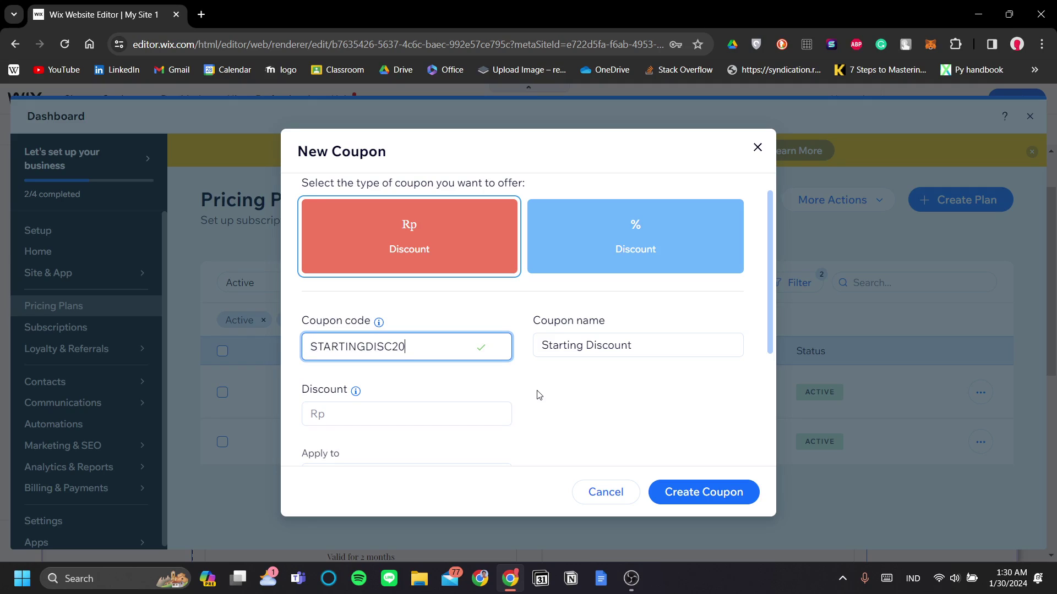
Set a 20% discount that applies only to the Gold Membership plan.
click(665, 217)
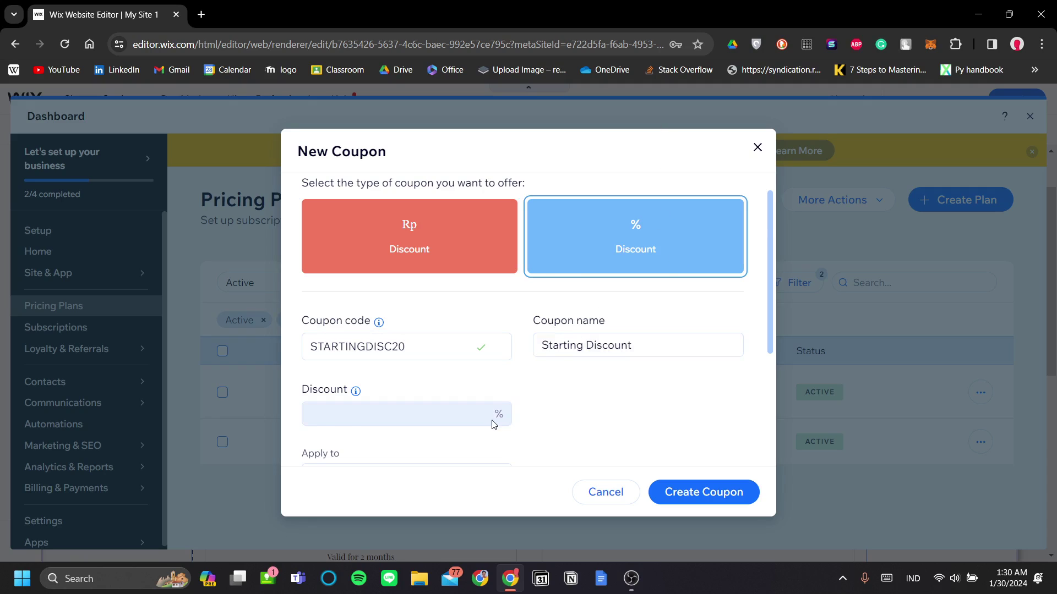
scroll(493, 420, down, 2)
click(418, 348)
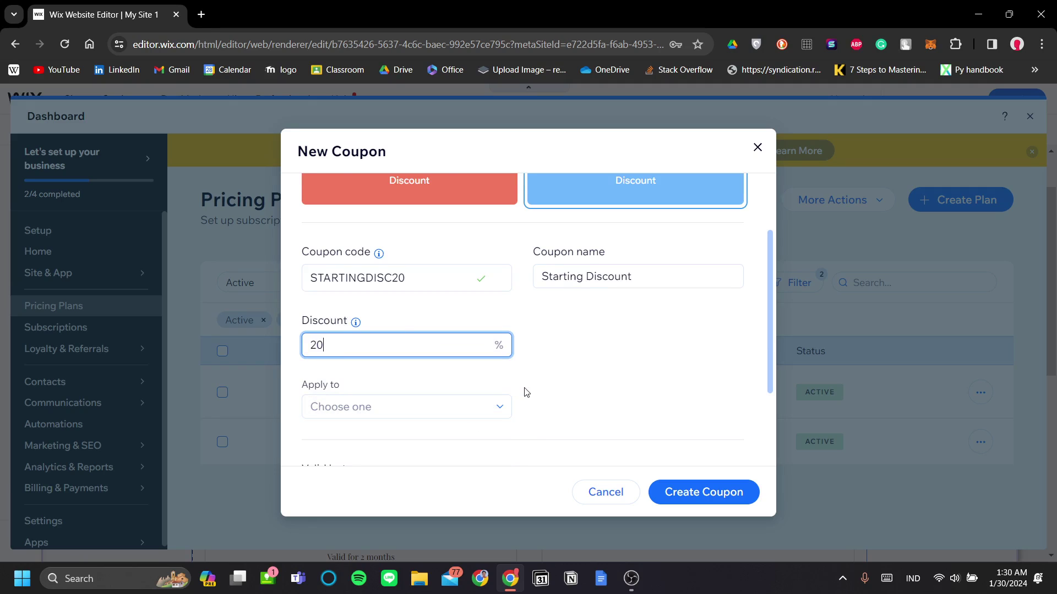
click(494, 410)
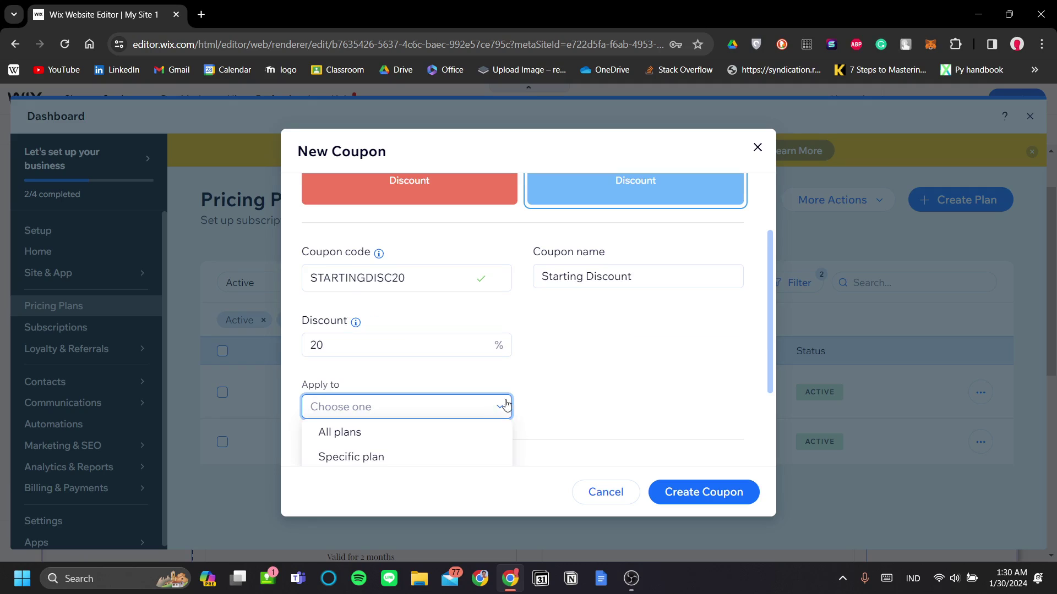
scroll(562, 411, down, 1)
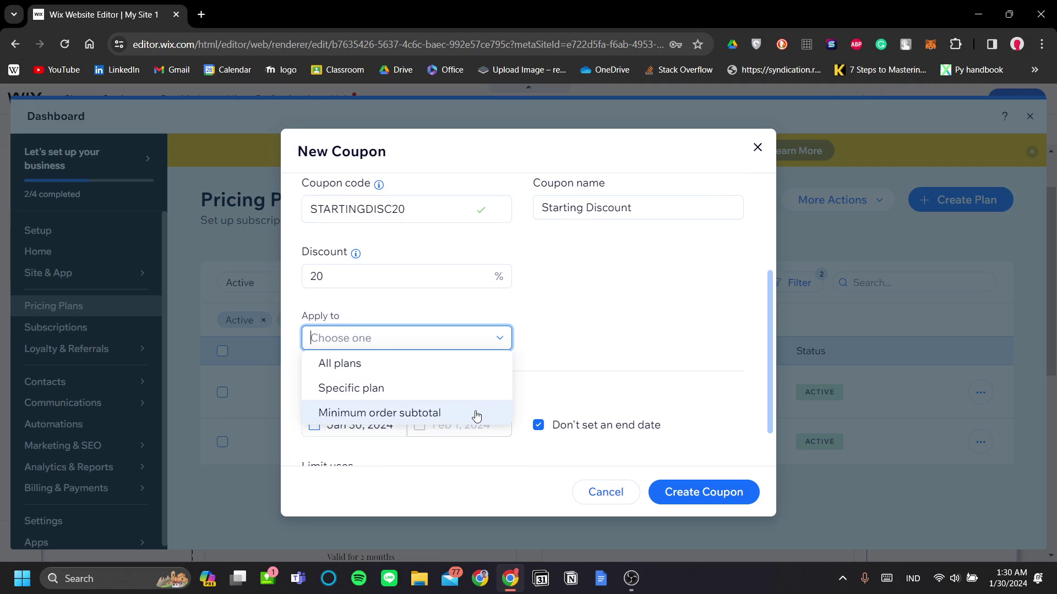
click(383, 389)
scroll(547, 378, down, 1)
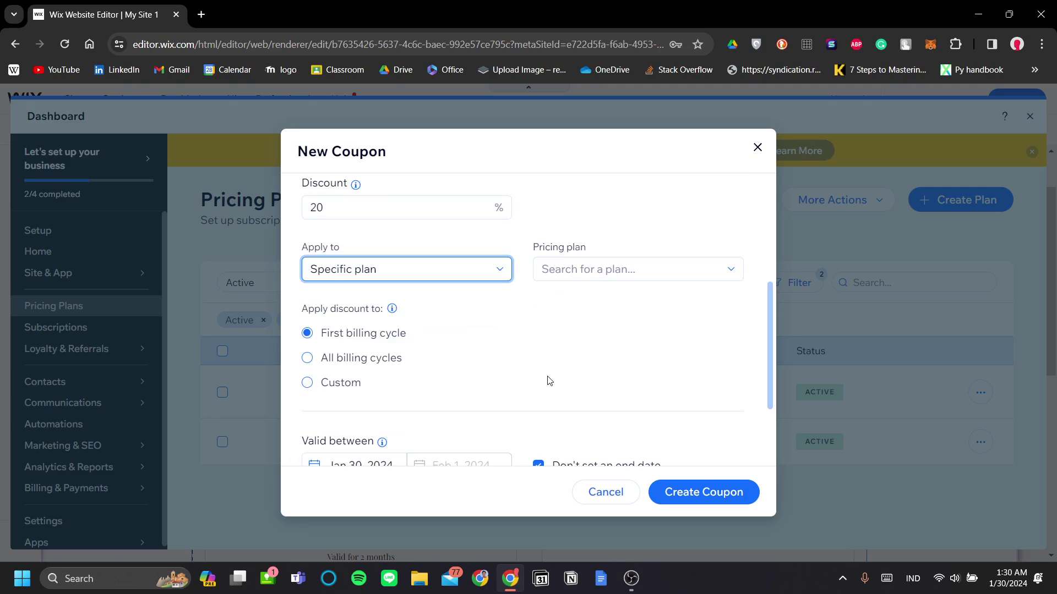
click(568, 270)
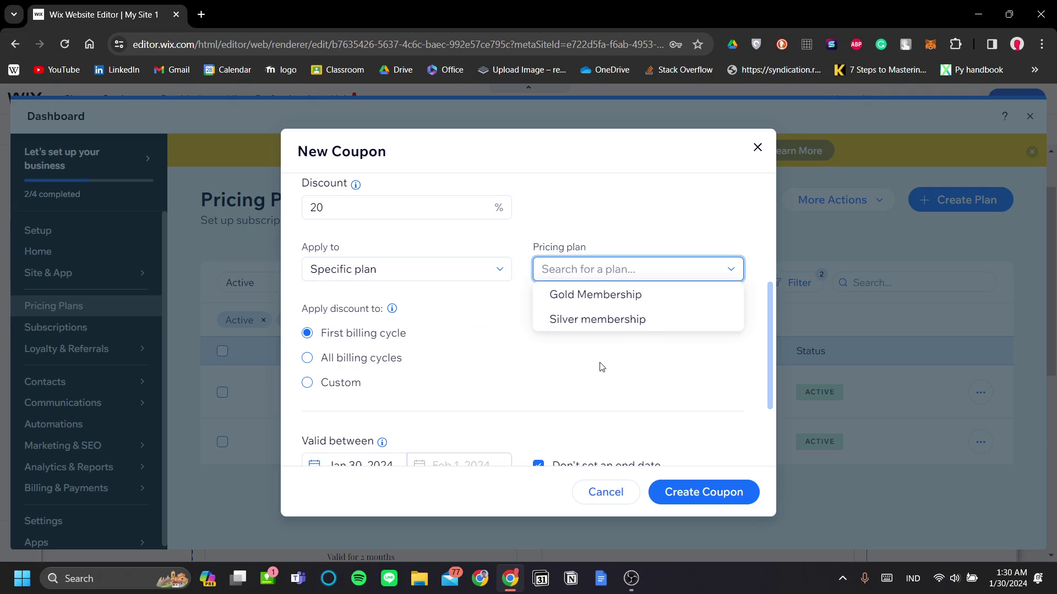
click(626, 295)
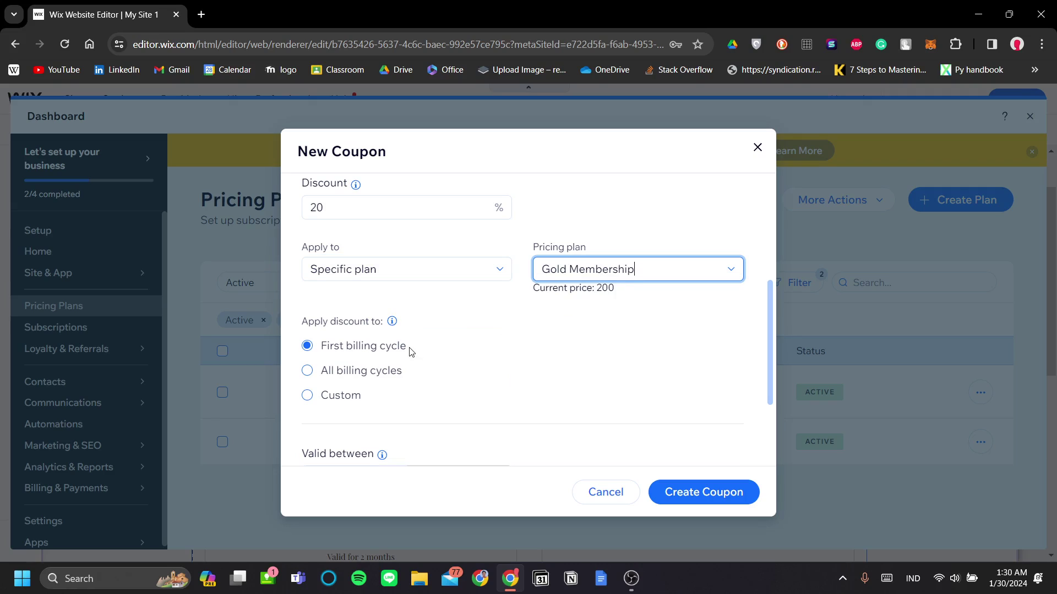
Limit the discount to the first billing cycle only.
click(384, 374)
scroll(504, 398, up, 3)
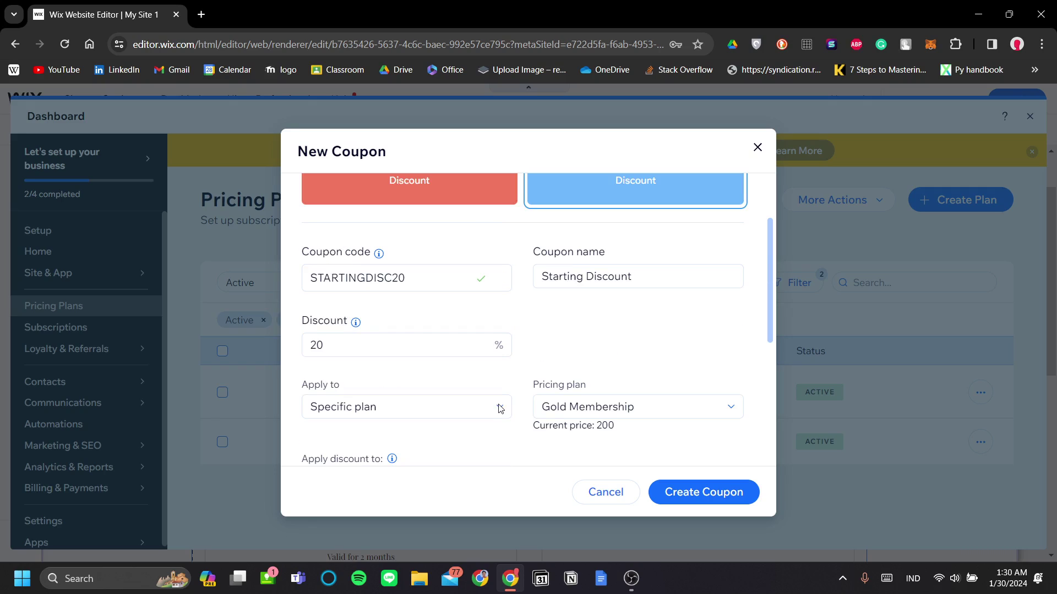
scroll(522, 407, down, 1)
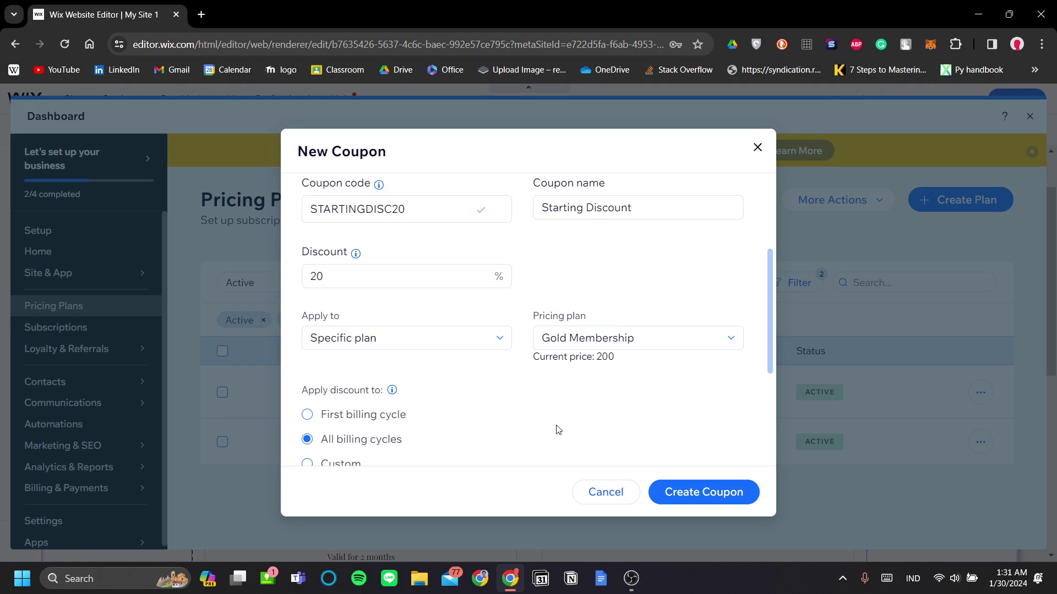
scroll(557, 429, down, 3)
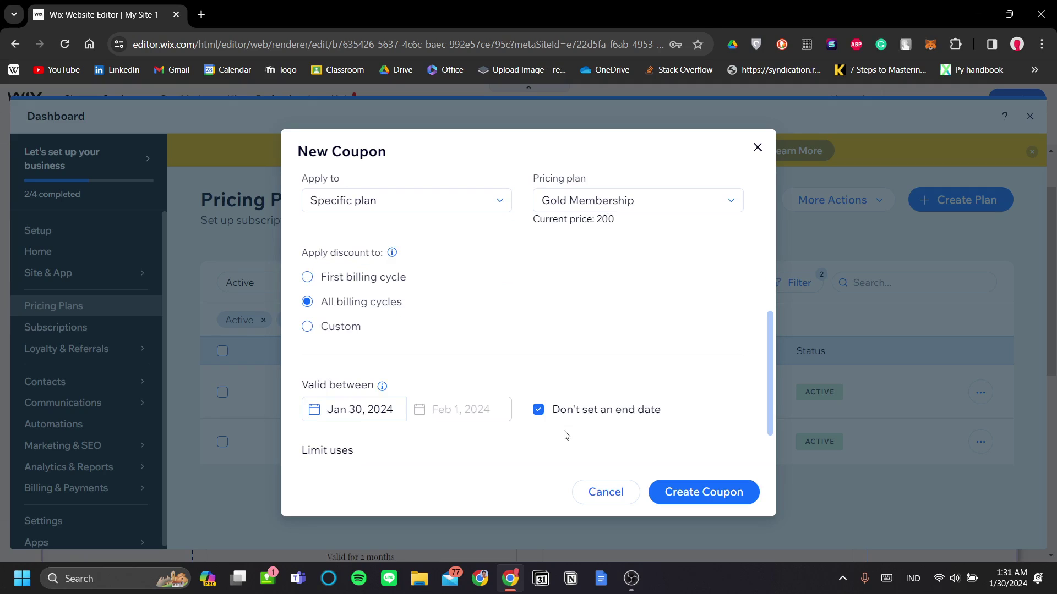
click(395, 274)
scroll(501, 452, down, 1)
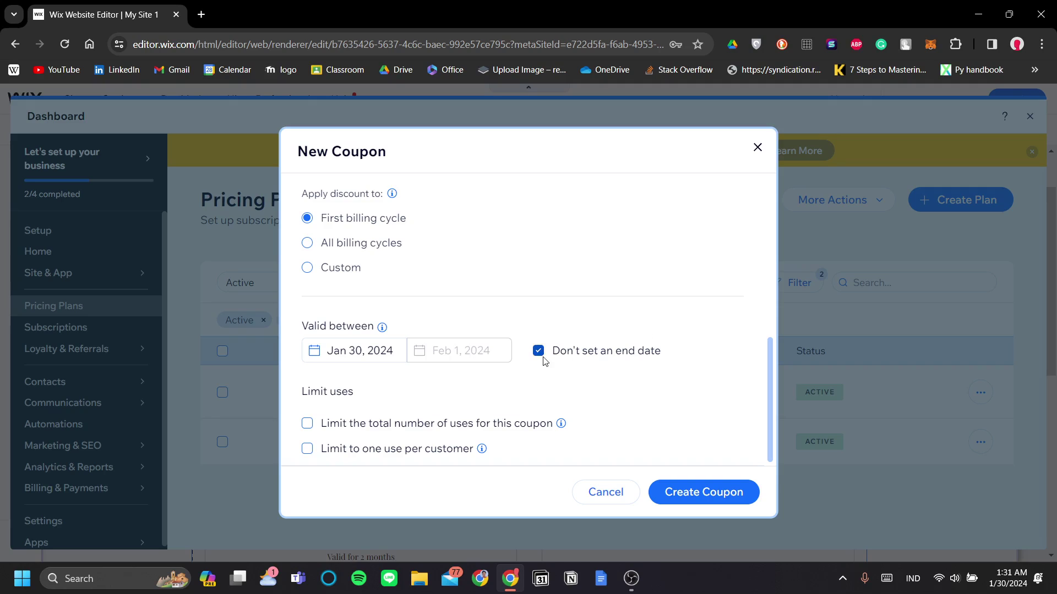
Give the coupon an end date of Feb 29, 2024.
click(553, 352)
click(462, 352)
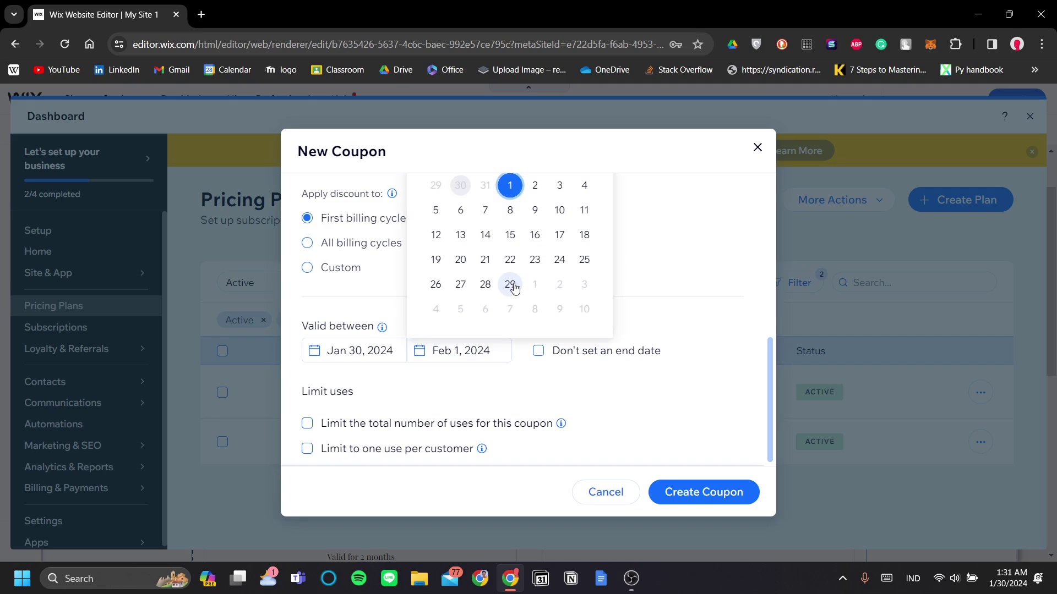
click(509, 284)
click(474, 351)
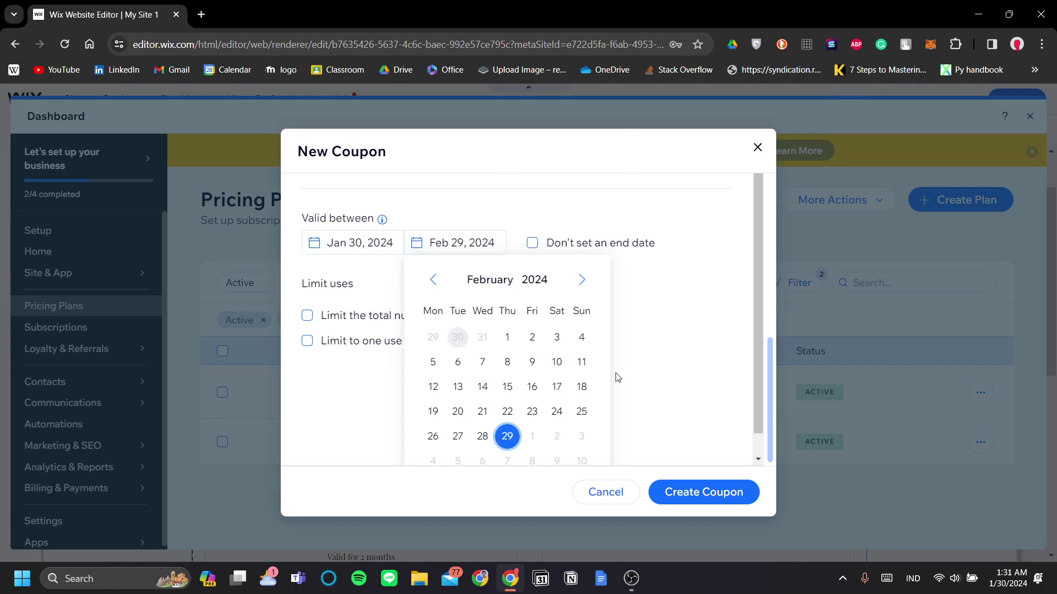
click(636, 322)
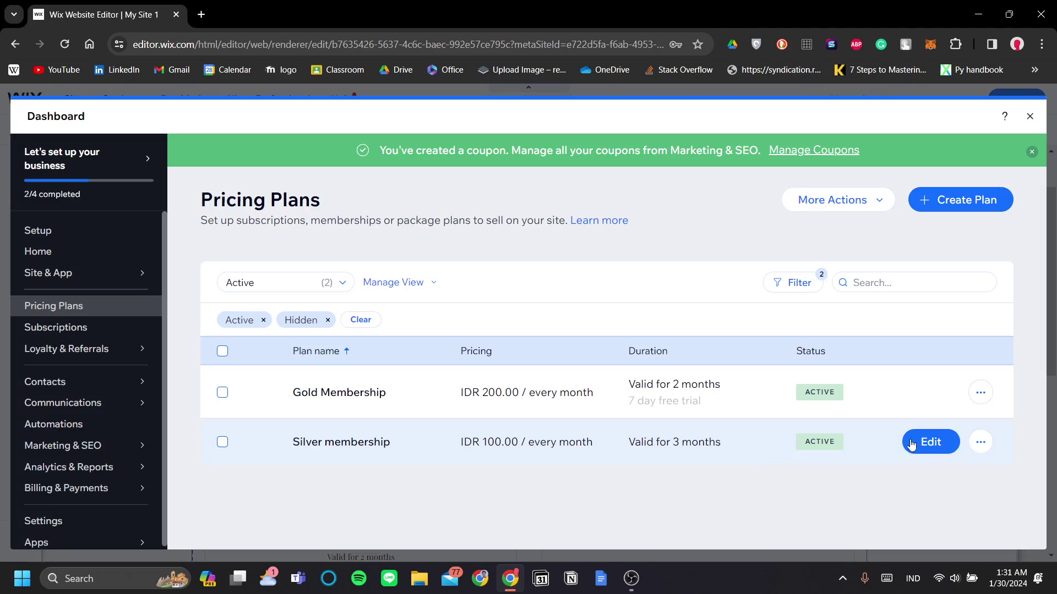
Back in the editor, scroll through the Gold and Silver pricing cards, then show the Site Pages and Menu list.
click(1037, 115)
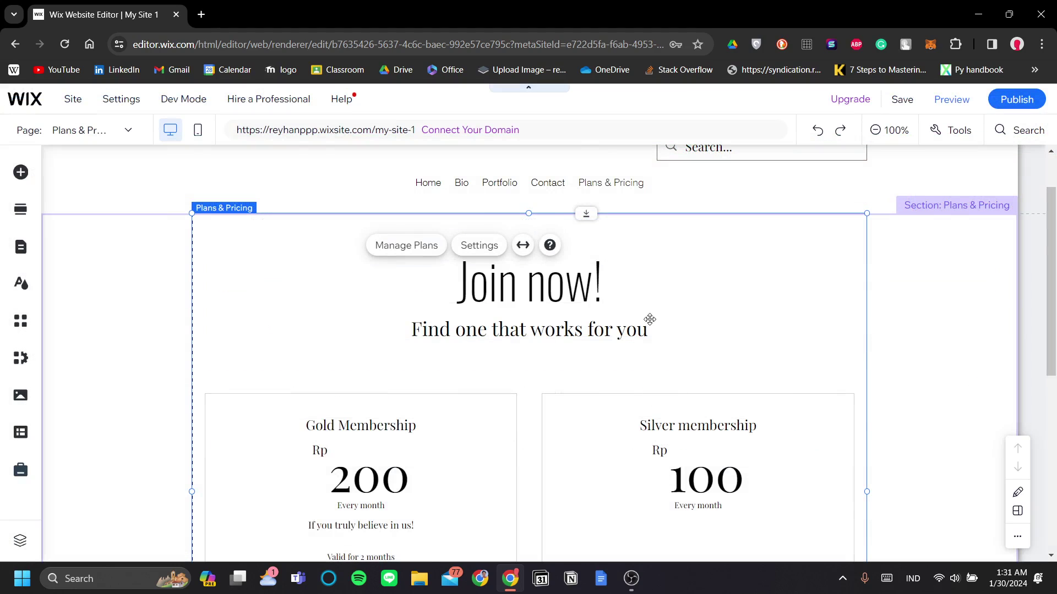
scroll(644, 308, down, 3)
scroll(635, 294, up, 2)
scroll(635, 293, down, 1)
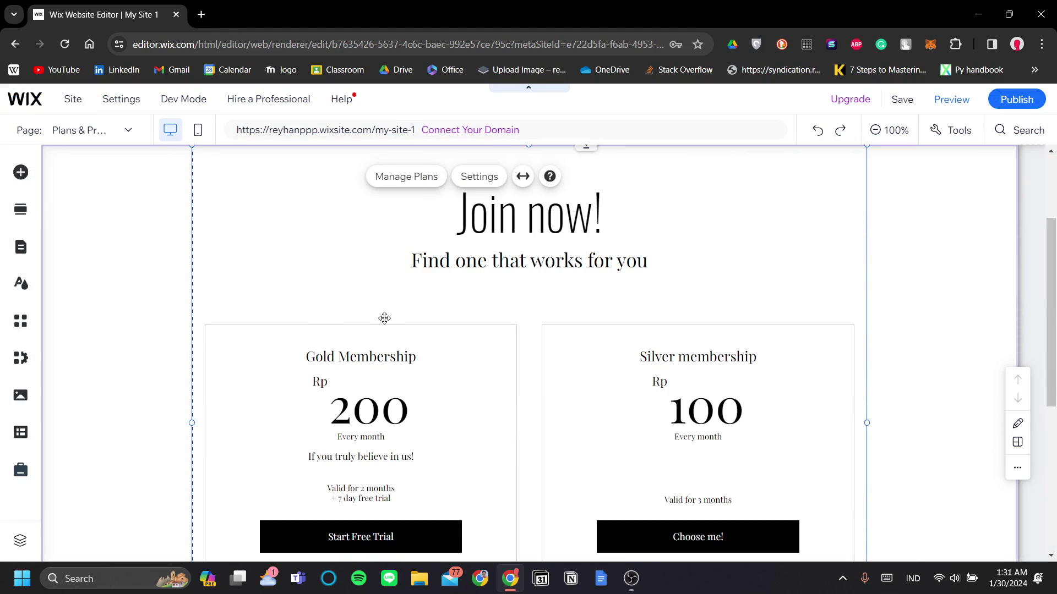
scroll(384, 319, down, 2)
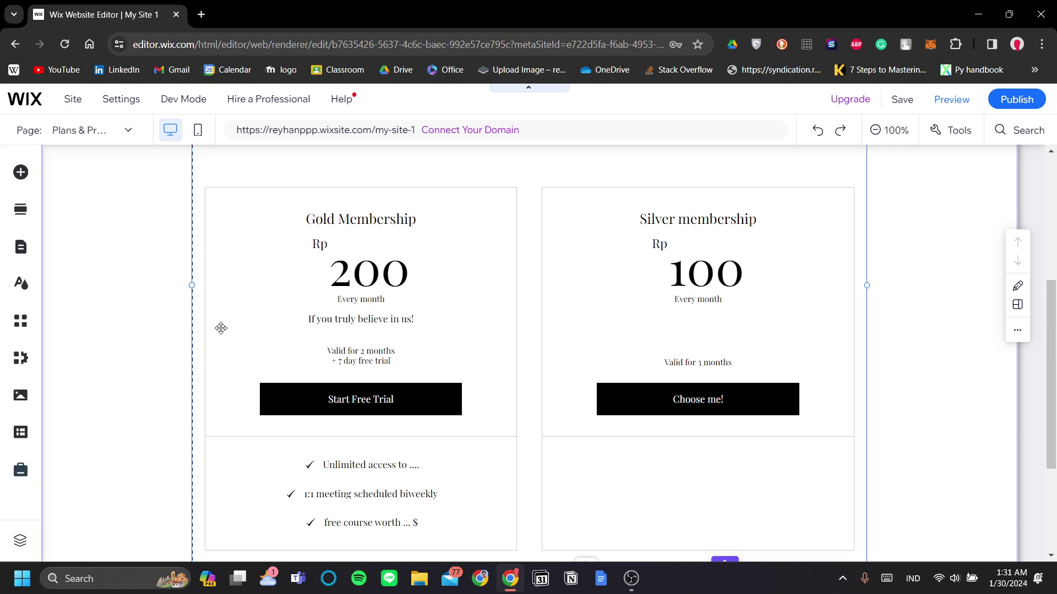
click(27, 251)
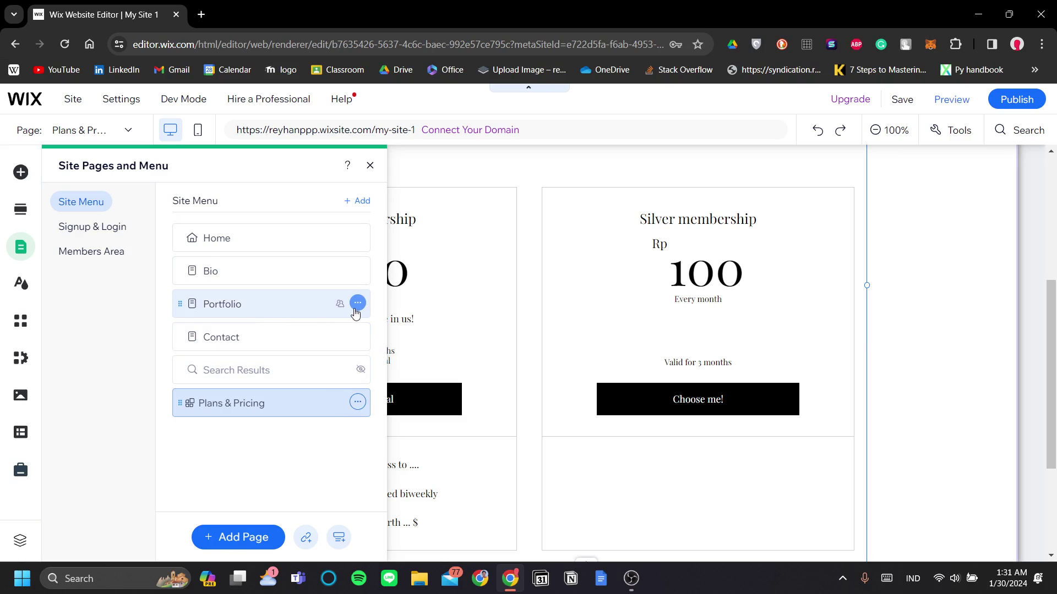
Open the Portfolio page's settings from the site pages list.
click(336, 312)
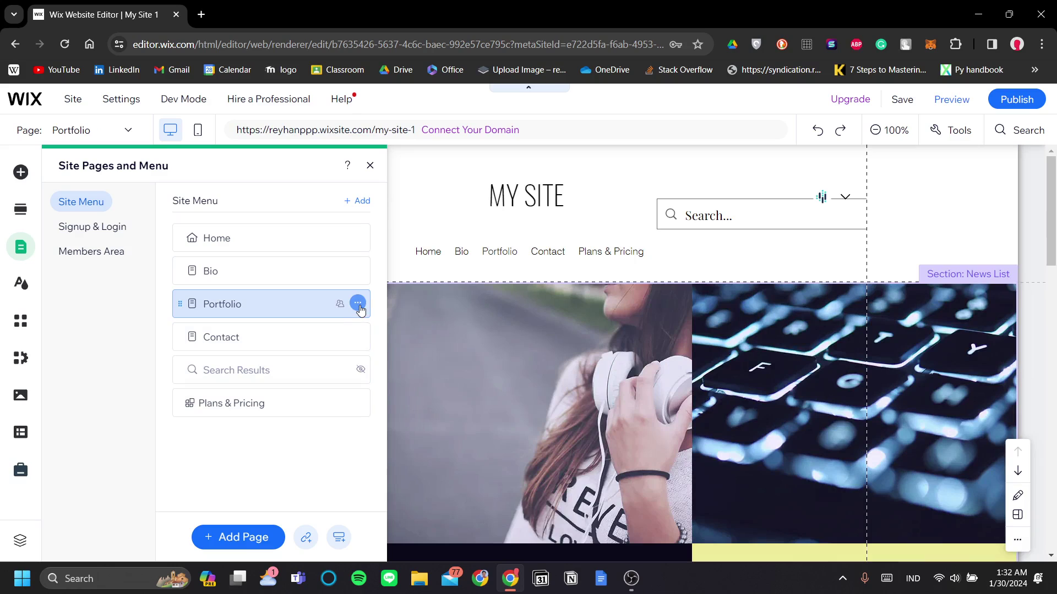
click(358, 304)
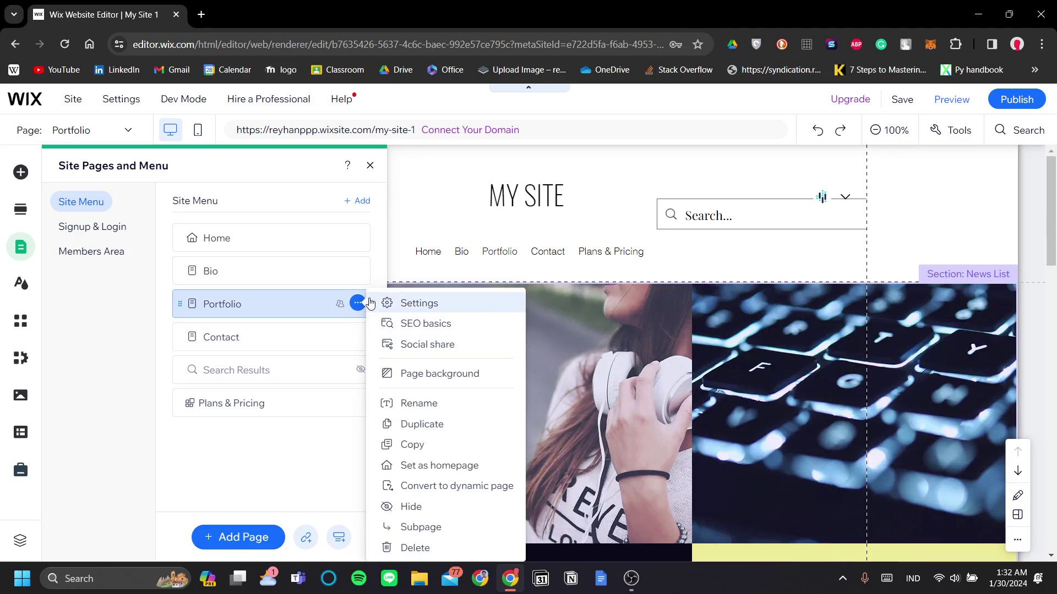
click(357, 306)
click(356, 308)
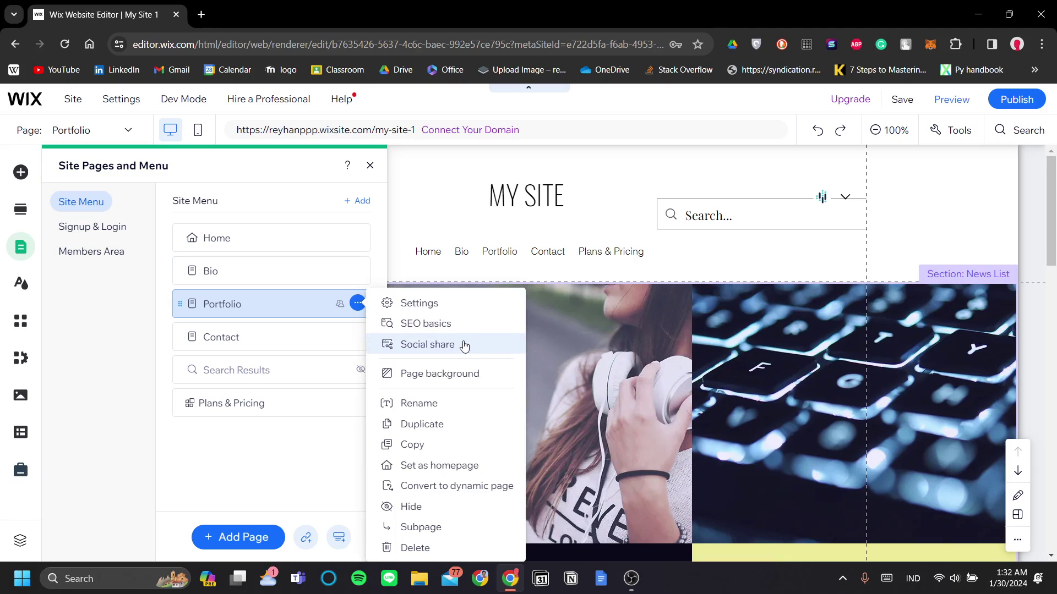
click(460, 304)
Set Portfolio's permissions to members only, limited to selected members or paying customers.
click(581, 213)
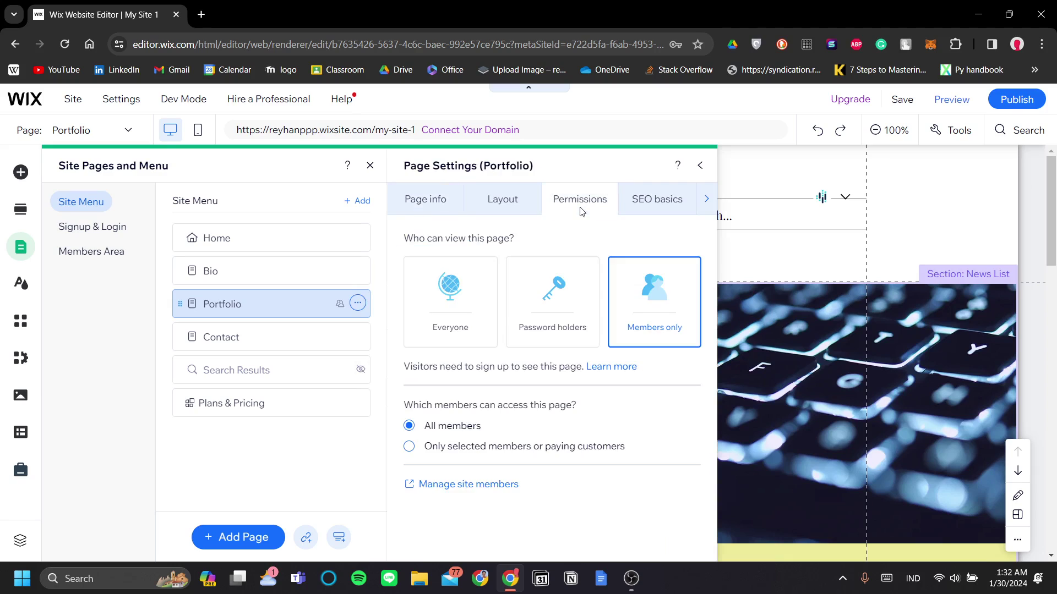
click(460, 298)
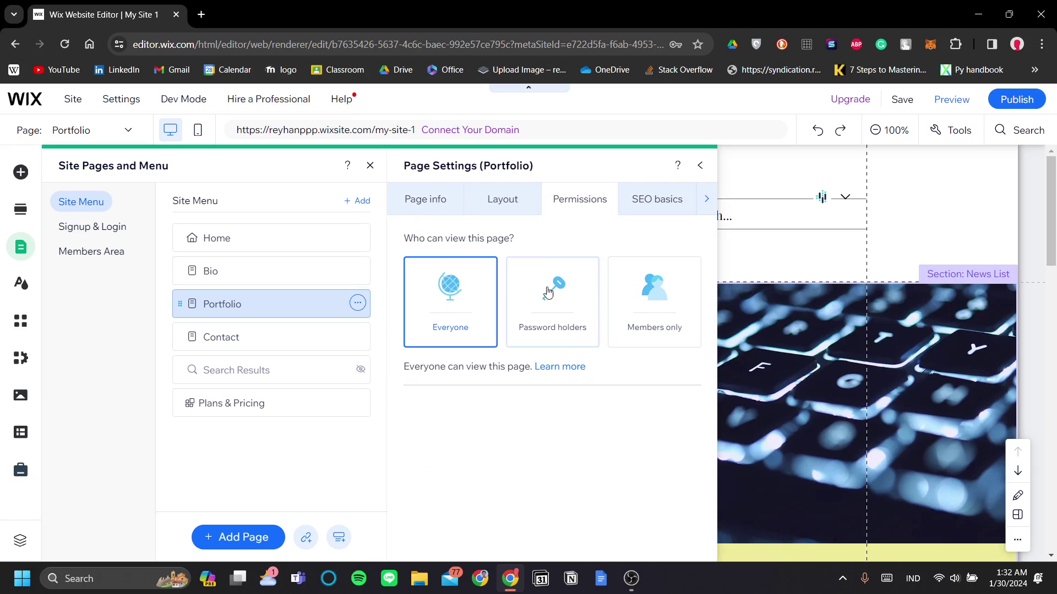
click(548, 308)
click(667, 307)
scroll(594, 419, down, 2)
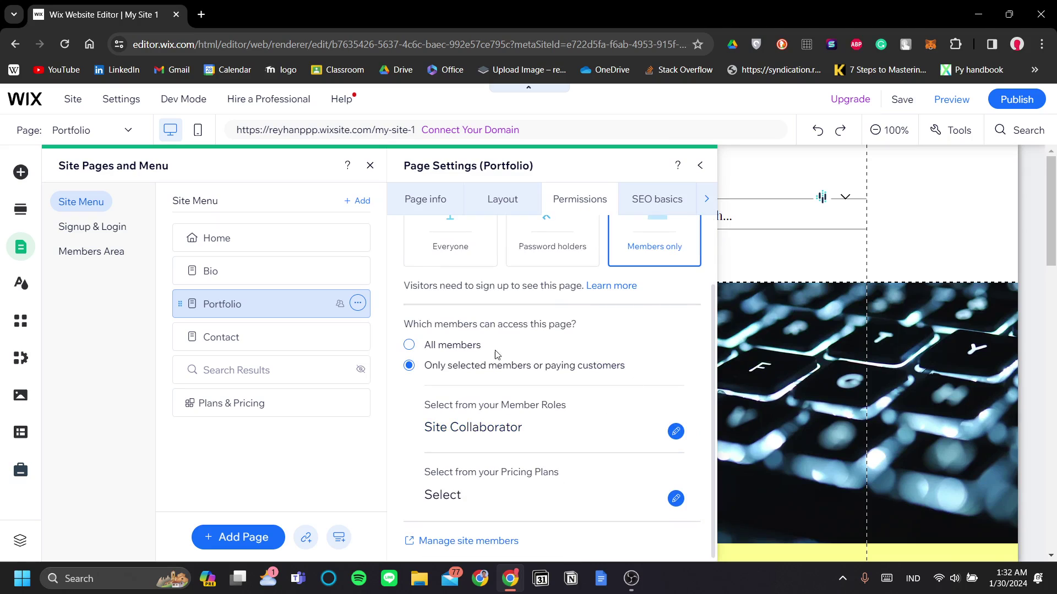
click(460, 345)
click(479, 446)
Grant access only to Gold Membership holders, then close the page settings and pages list.
scroll(641, 413, down, 2)
click(509, 504)
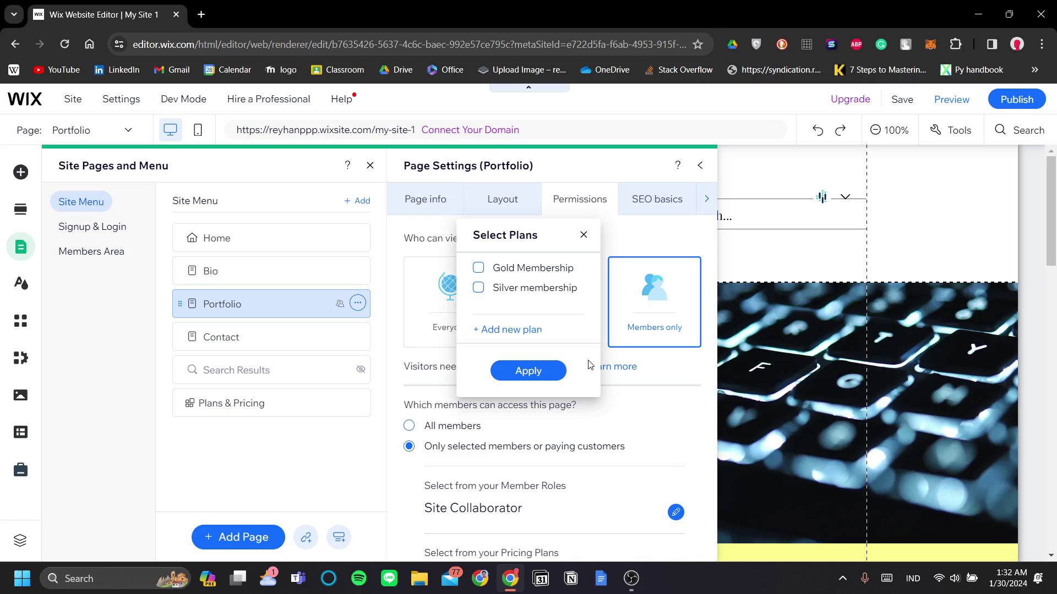
click(546, 271)
click(529, 370)
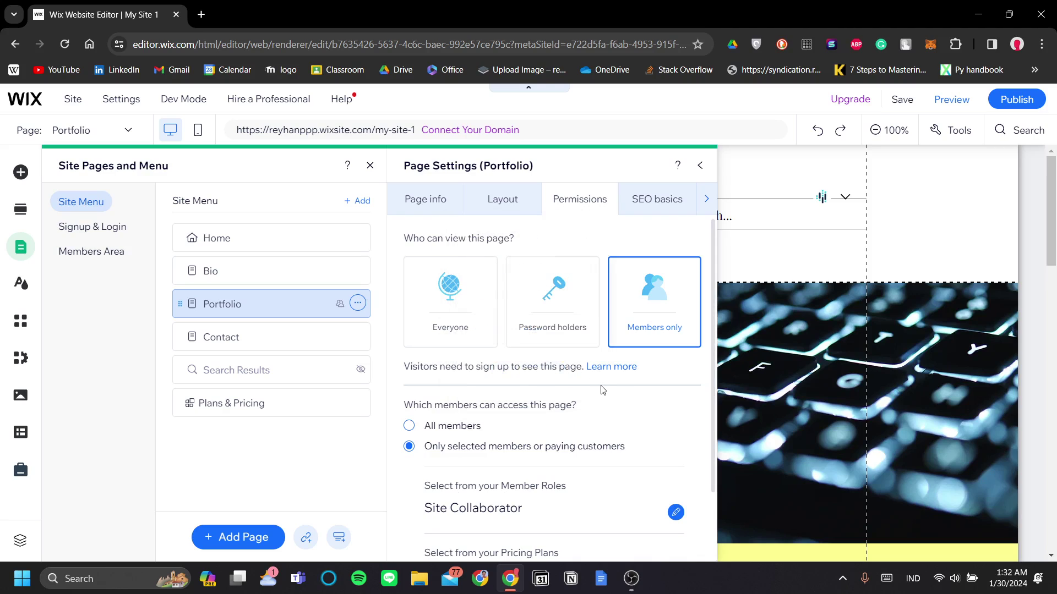
scroll(601, 389, down, 2)
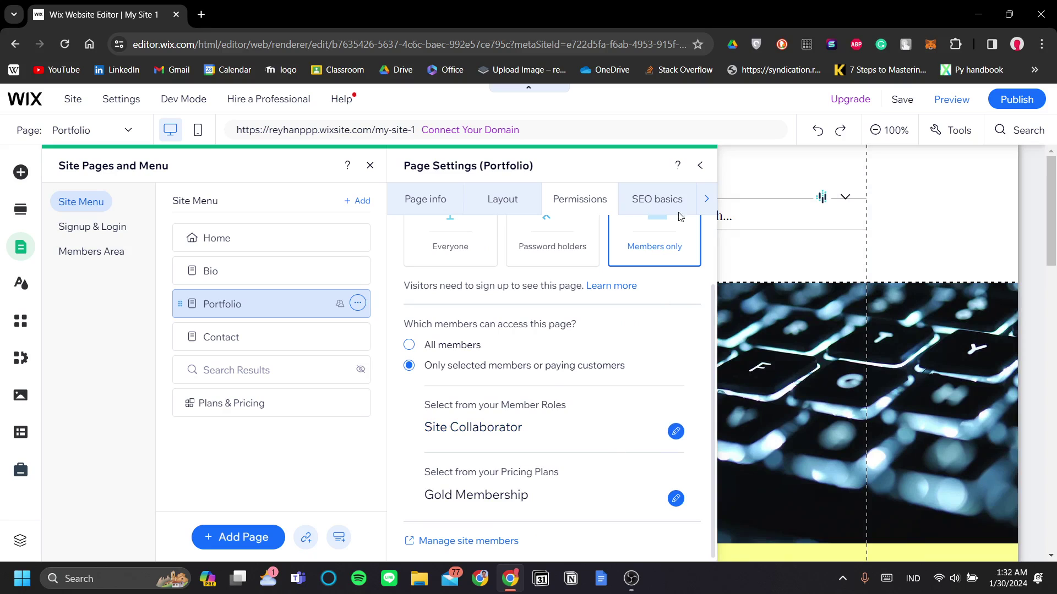
click(700, 165)
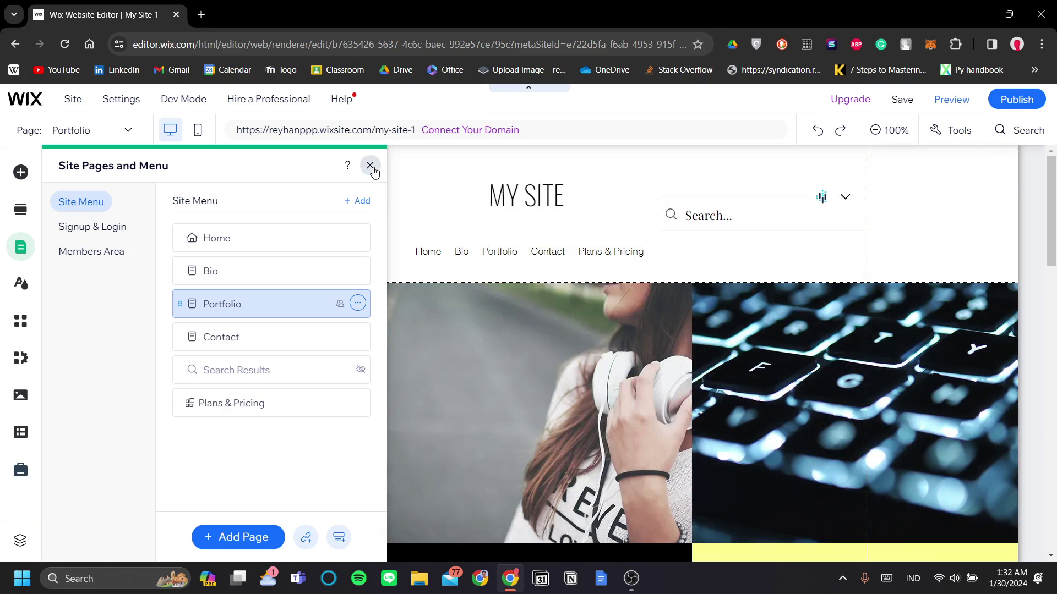
click(370, 165)
scroll(470, 326, down, 1)
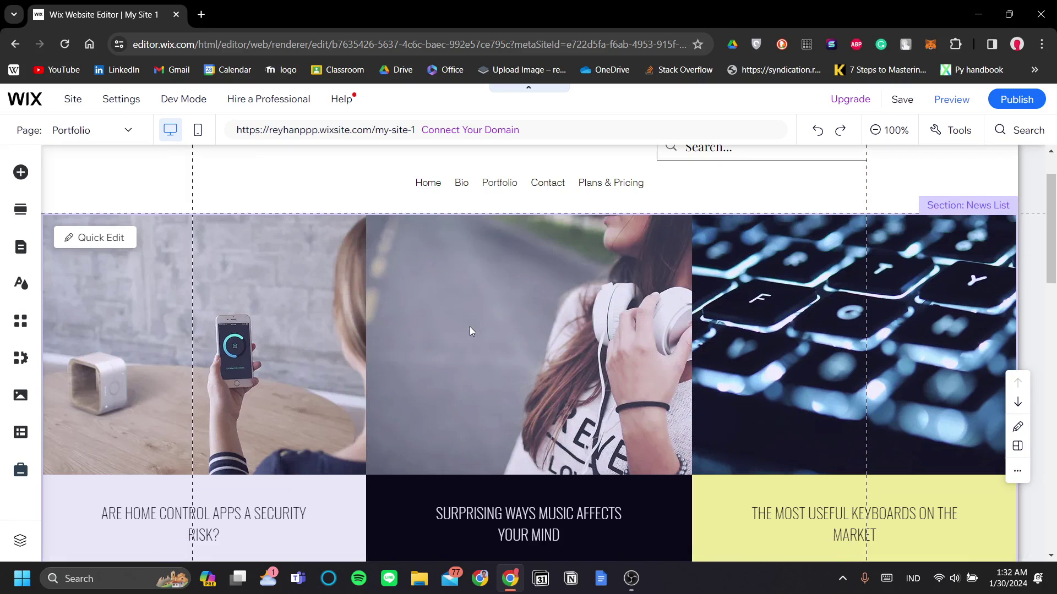